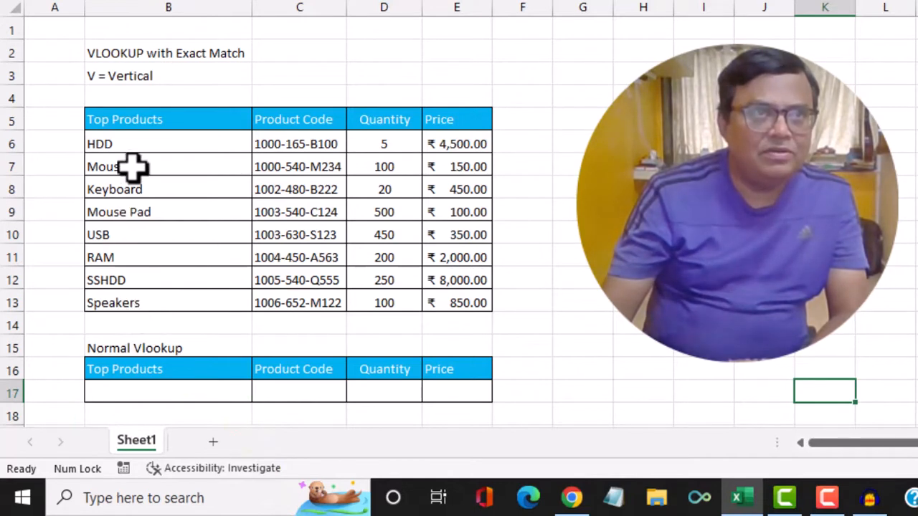
Enter Mouse as the product to look up in cell B17 of the Normal Vlookup table
{"action": "left_click", "coordinate": [151, 392]}
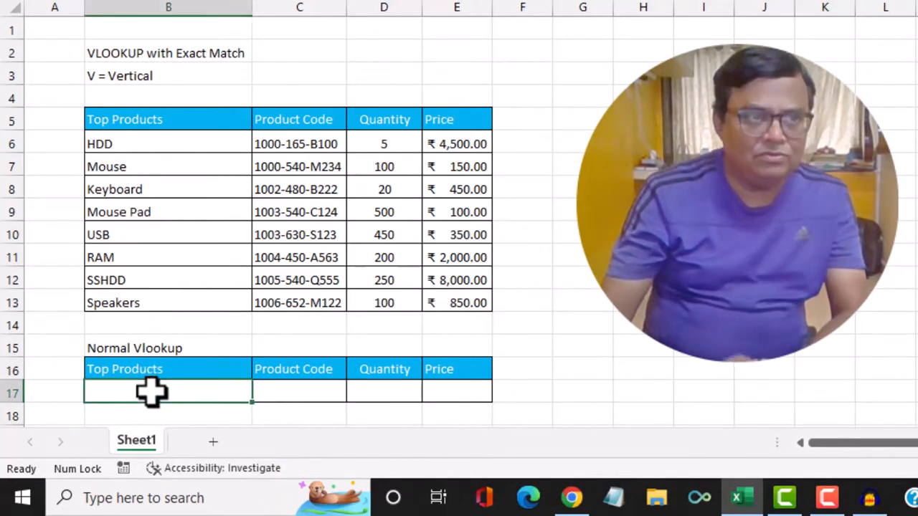
{"action": "type", "text": "Mou"}
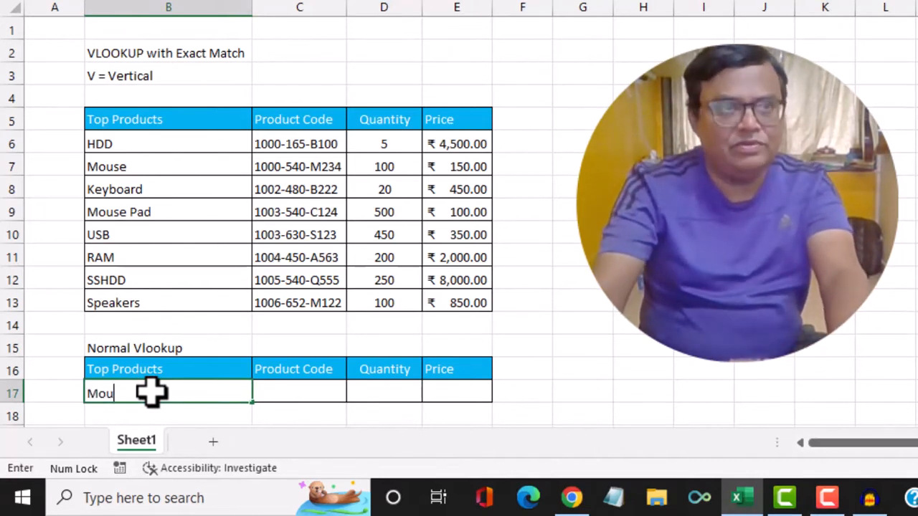
{"action": "type", "text": "se"}
{"action": "key", "text": "Return"}
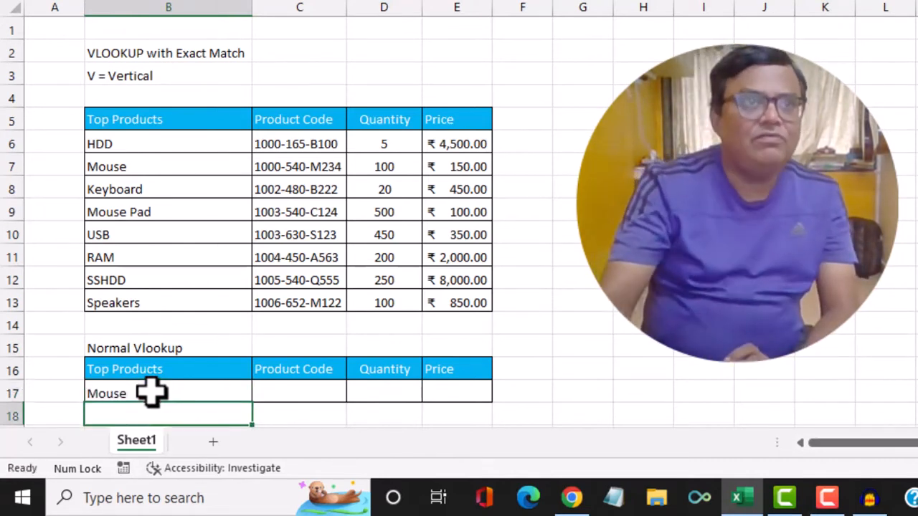
Compare the Mouse row's product code, quantity and price in the product table with the matching empty cells in row 17
{"action": "left_click", "coordinate": [297, 394]}
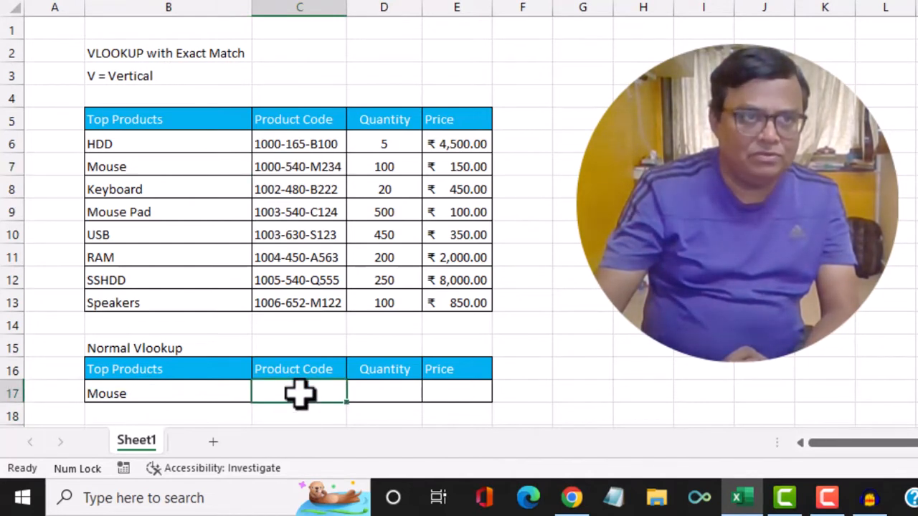
{"action": "left_click", "coordinate": [390, 170]}
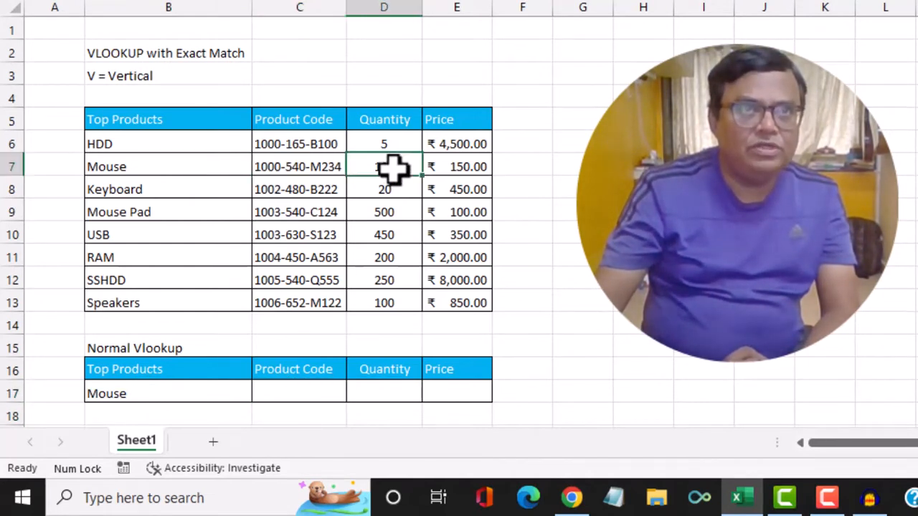
{"action": "left_click", "coordinate": [387, 399]}
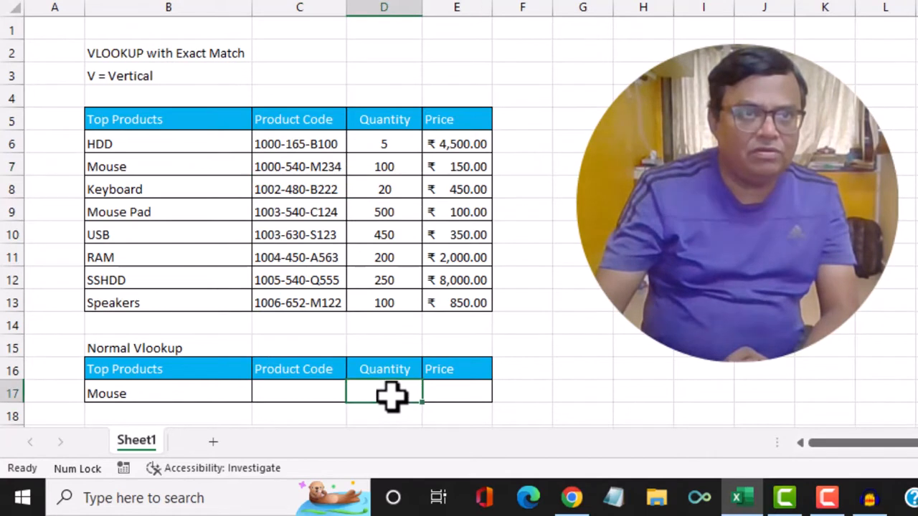
{"action": "left_click", "coordinate": [451, 172]}
{"action": "left_click", "coordinate": [442, 392]}
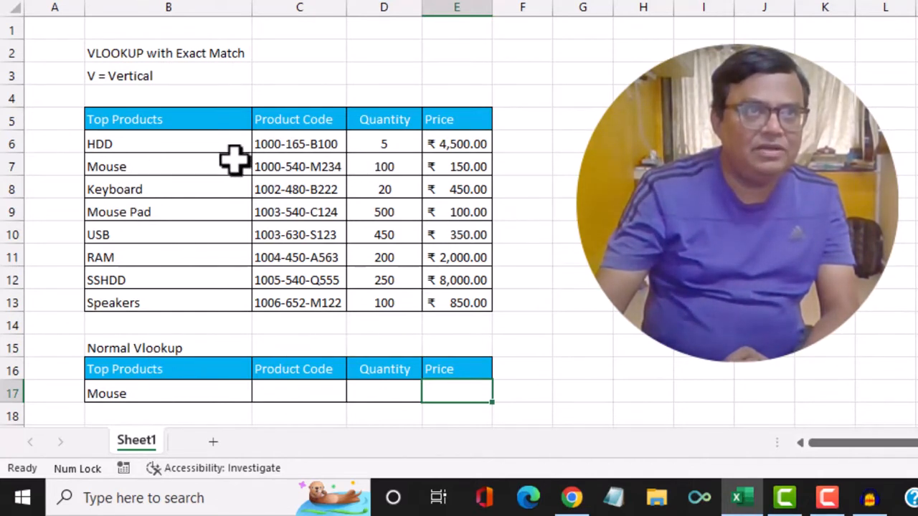
{"action": "left_click", "coordinate": [133, 173]}
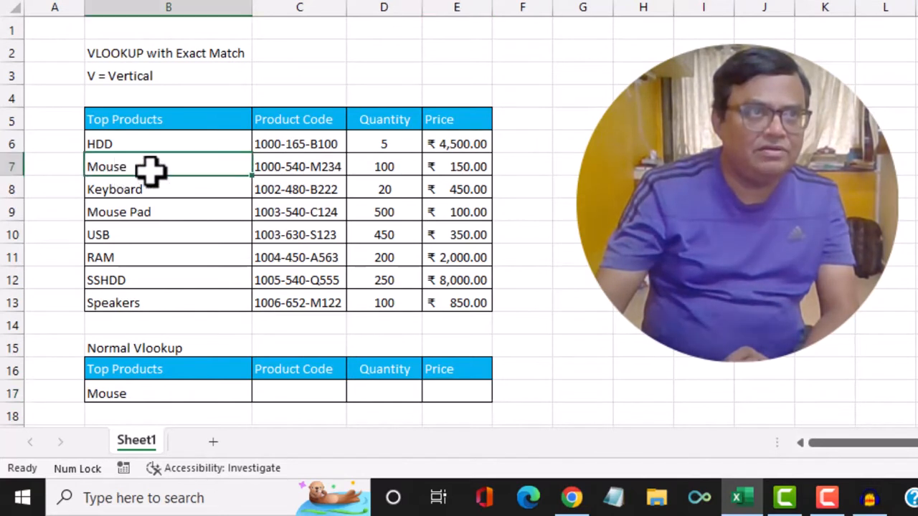
{"action": "left_click", "coordinate": [325, 166]}
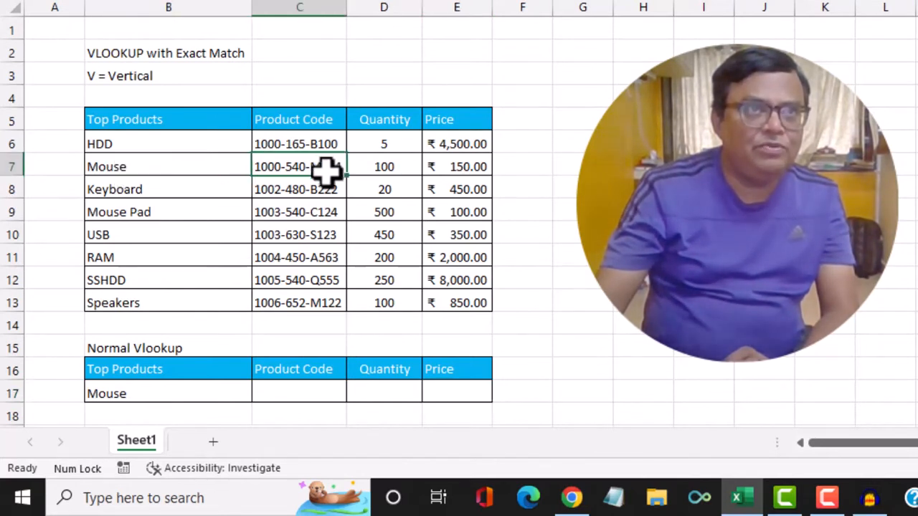
{"action": "left_click", "coordinate": [314, 396]}
{"action": "left_click", "coordinate": [389, 160]}
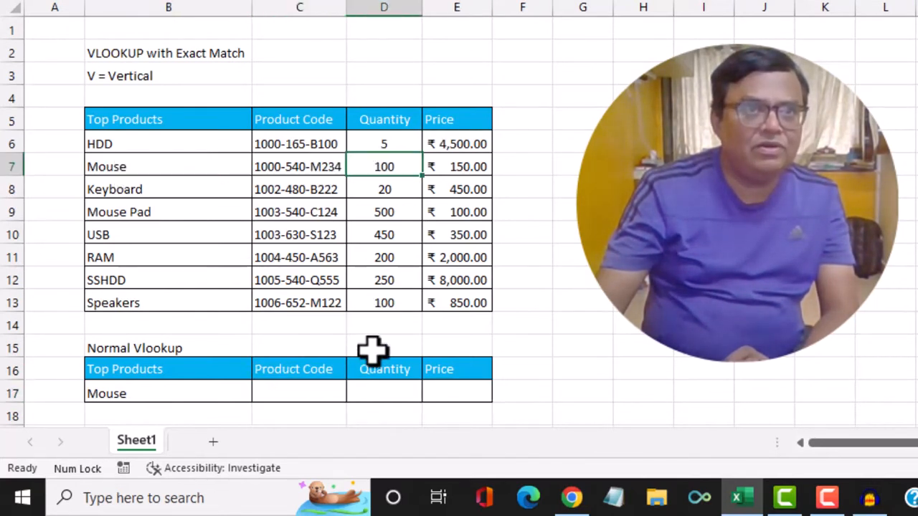
{"action": "left_click", "coordinate": [368, 395]}
{"action": "left_click", "coordinate": [468, 168]}
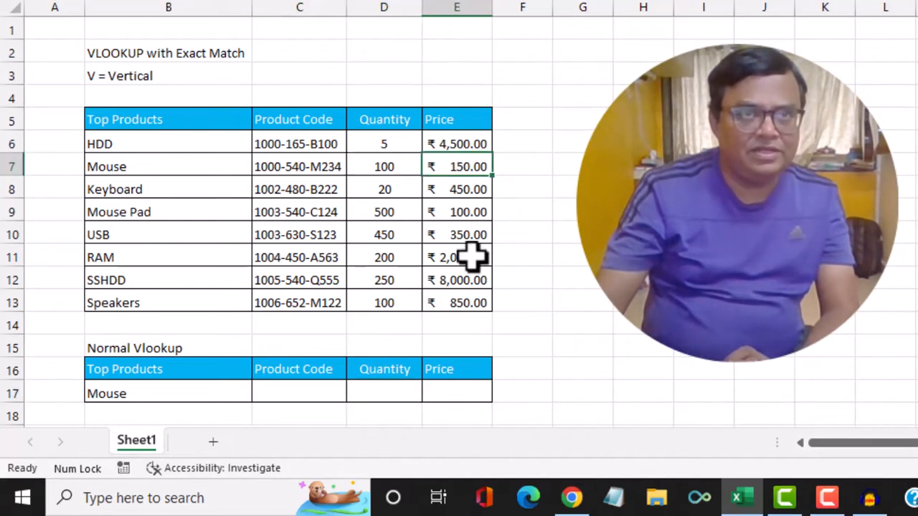
{"action": "left_click", "coordinate": [459, 391]}
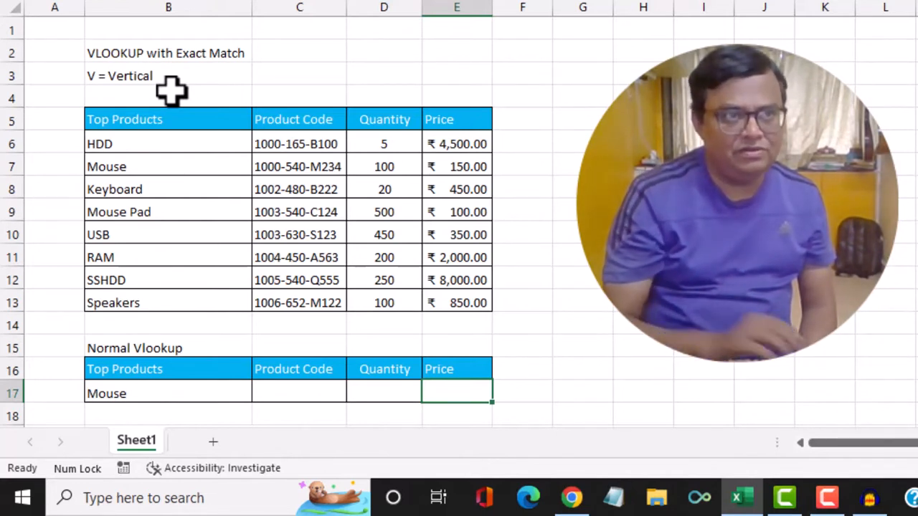
Enter =VLOOKUP(B17,B5:E13,2,0) in cell C17 to return the product code by exact match
{"action": "left_click", "coordinate": [135, 392]}
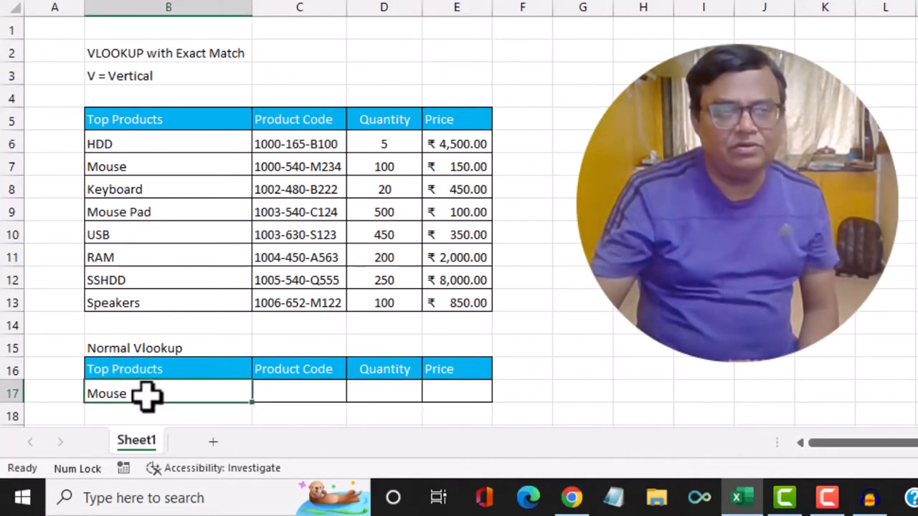
{"action": "left_click", "coordinate": [275, 394]}
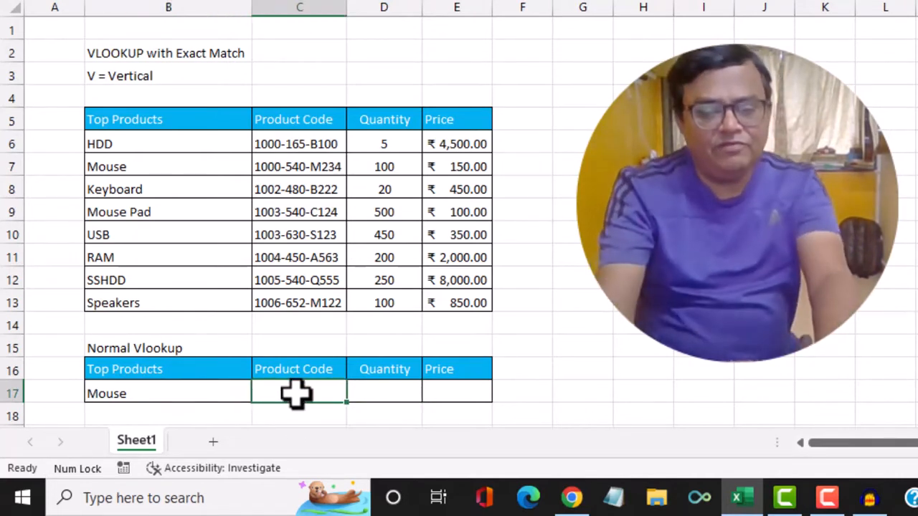
{"action": "type", "text": "=vlo"}
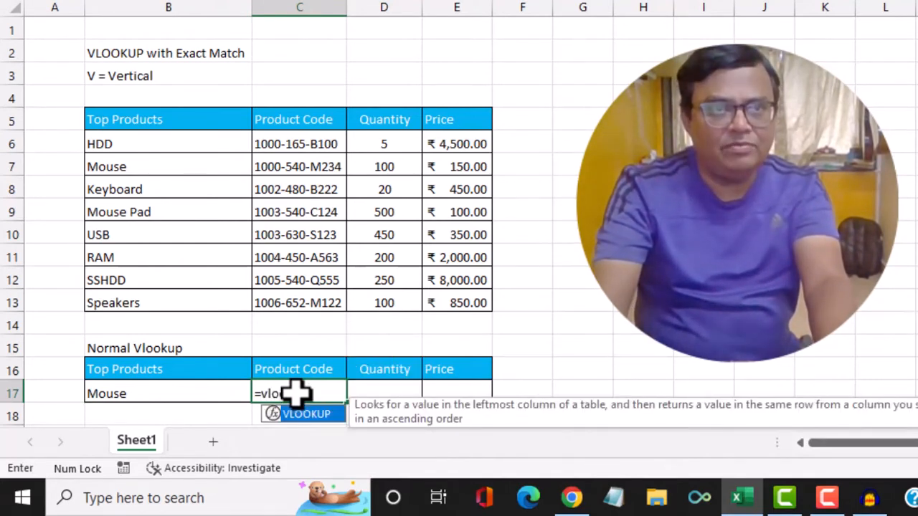
{"action": "type", "text": "okup("}
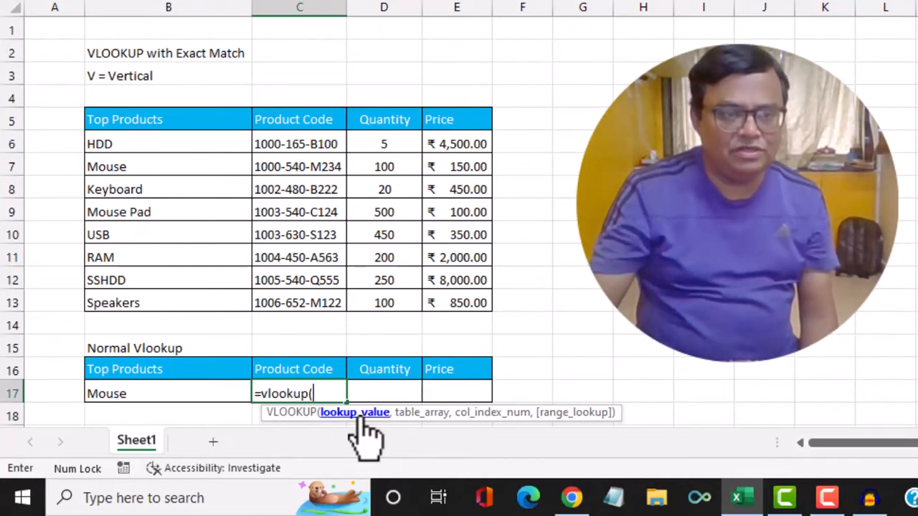
{"action": "left_click", "coordinate": [154, 393]}
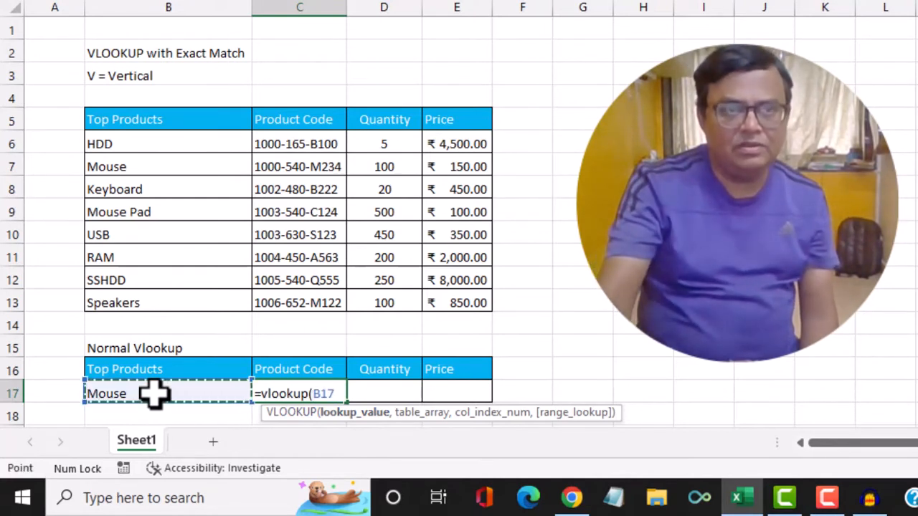
{"action": "type", "text": ","}
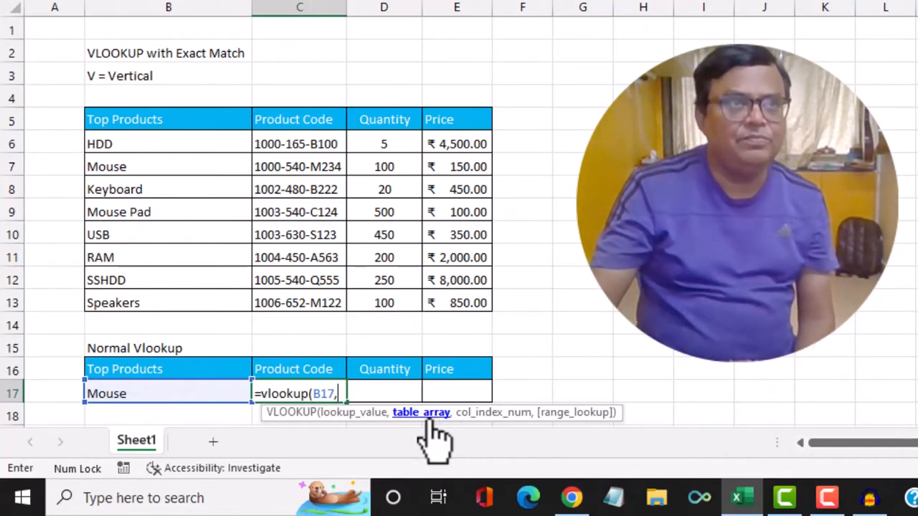
{"action": "left_click_drag", "start_coordinate": [96, 117], "coordinate": [449, 302]}
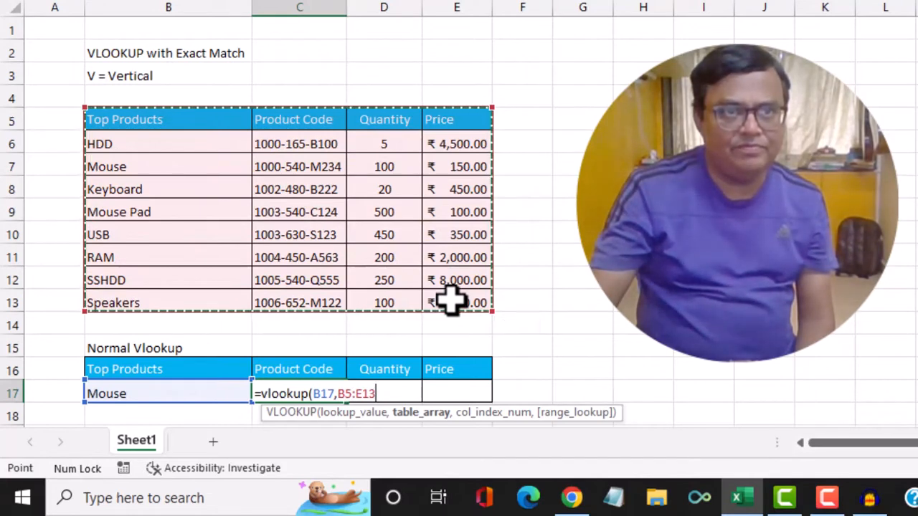
{"action": "type", "text": ","}
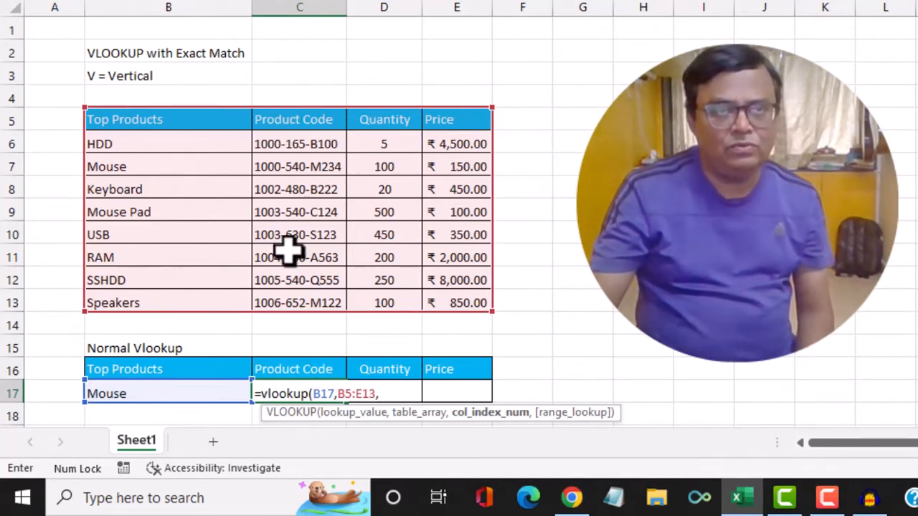
{"action": "type", "text": "2"}
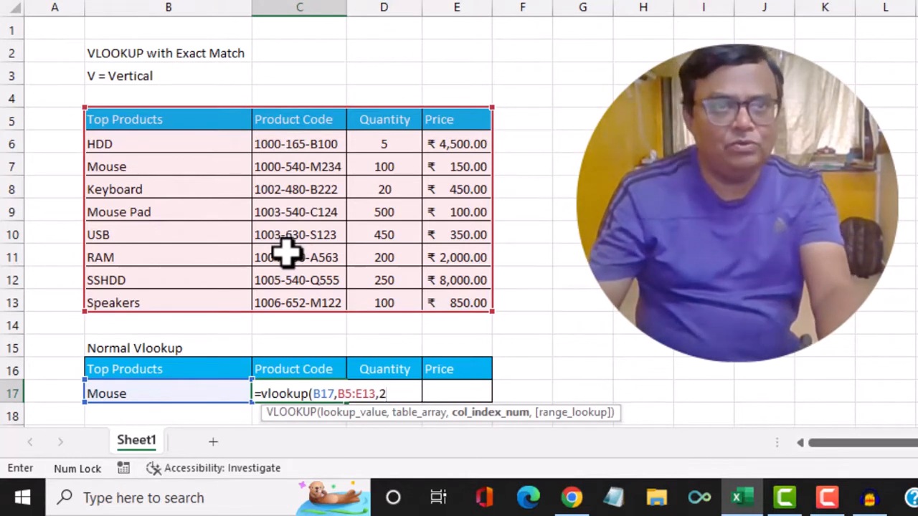
{"action": "type", "text": ","}
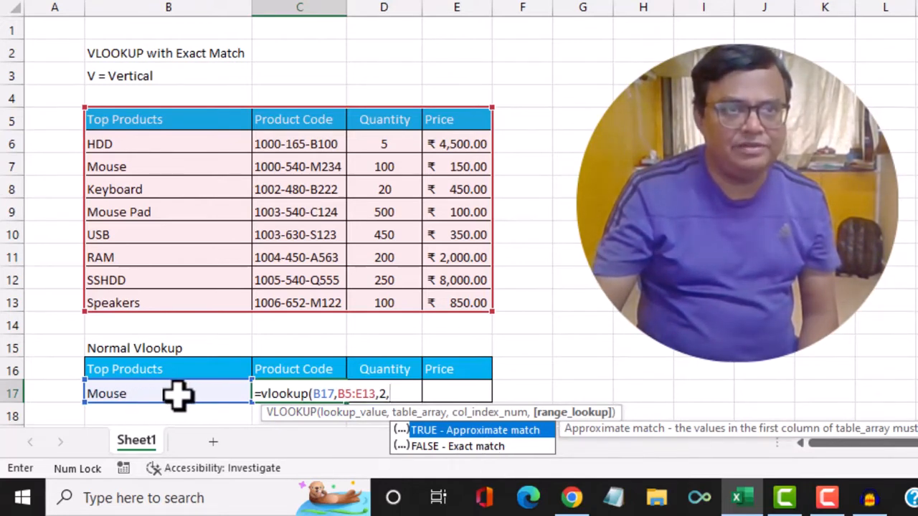
{"action": "type", "text": "0"}
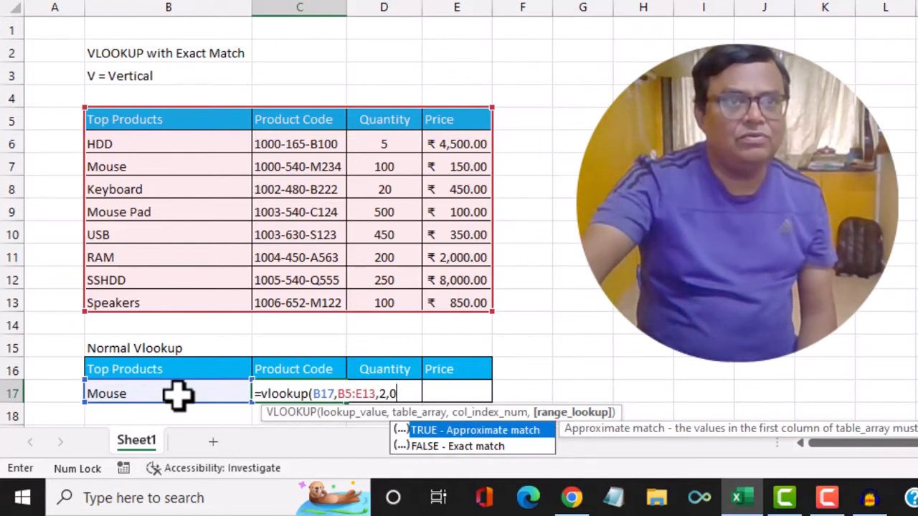
{"action": "type", "text": ")"}
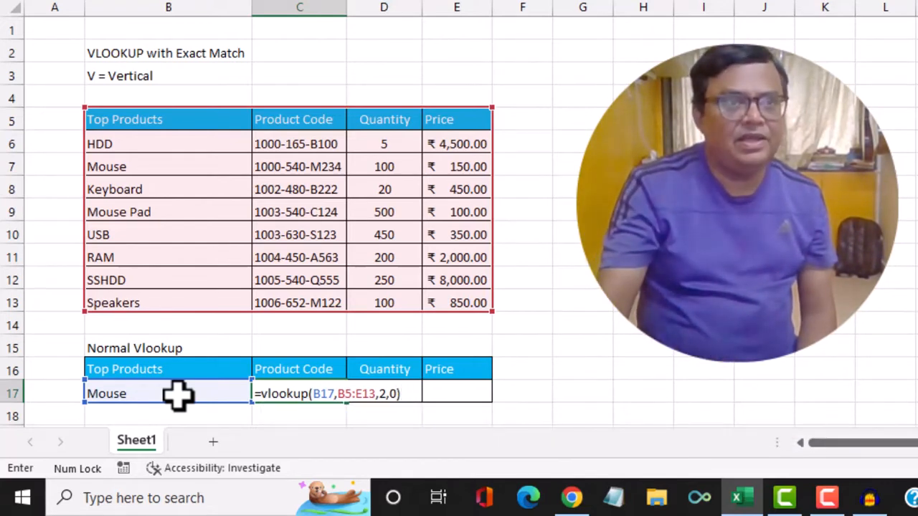
{"action": "key", "text": "Return"}
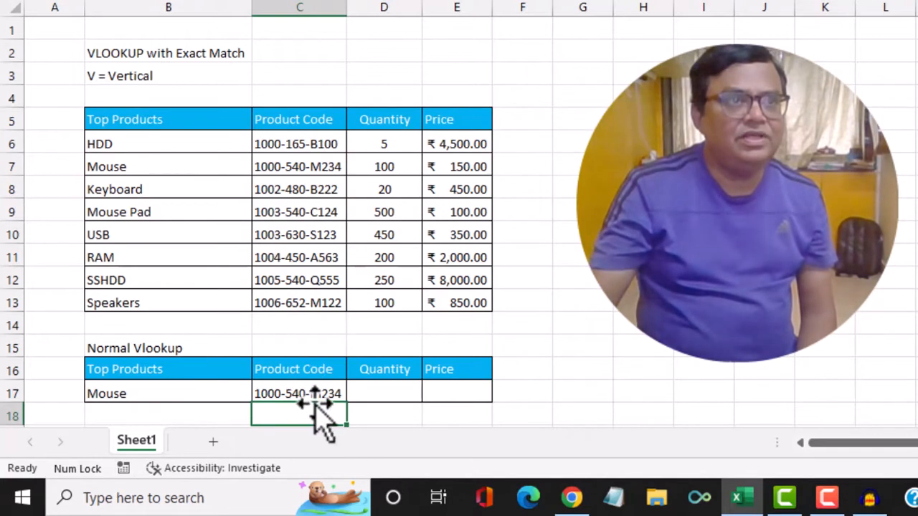
Check the Mouse product code in the source table and change the lookup product in B17 to HDD
{"action": "left_click", "coordinate": [316, 171]}
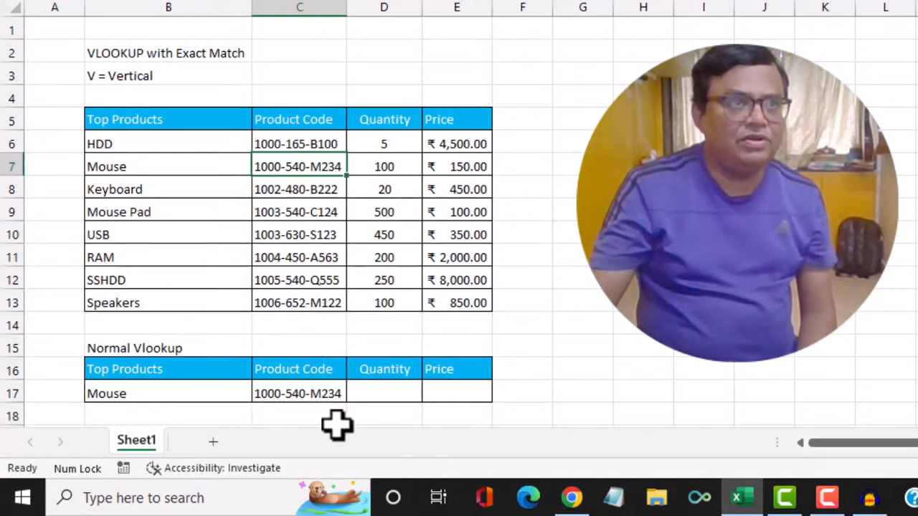
{"action": "left_click", "coordinate": [177, 395]}
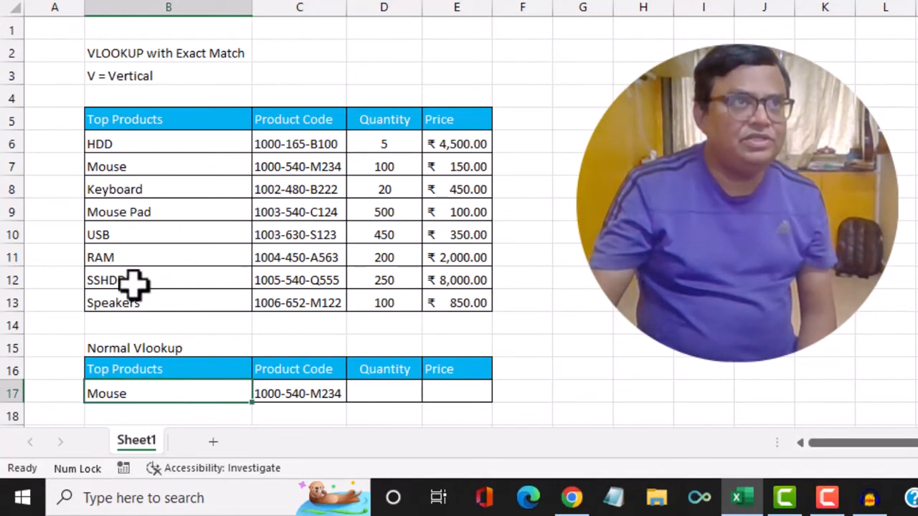
{"action": "left_click", "coordinate": [113, 148]}
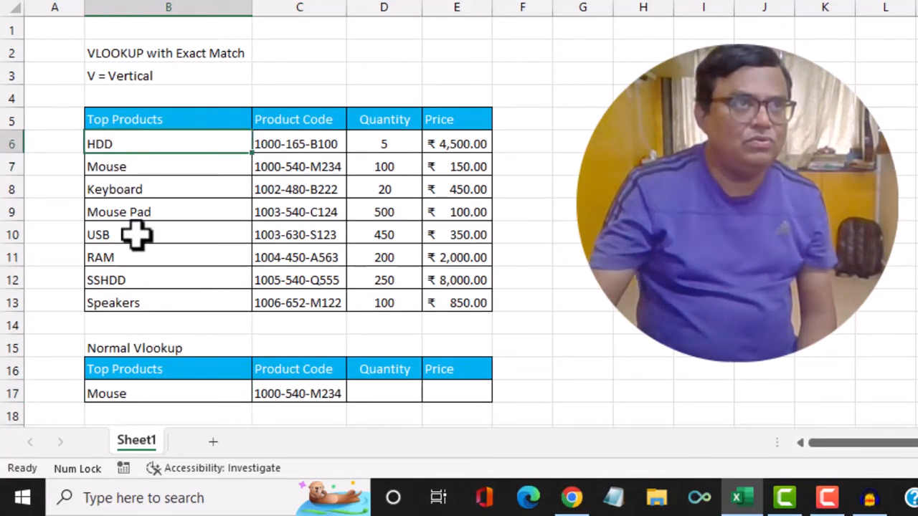
{"action": "left_click", "coordinate": [144, 393]}
{"action": "type", "text": "H"}
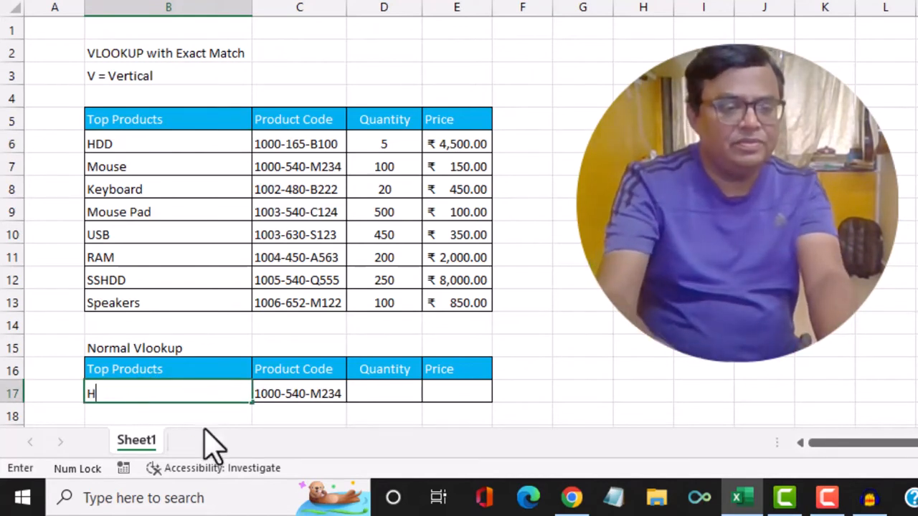
{"action": "type", "text": "DD"}
{"action": "key", "text": "Return"}
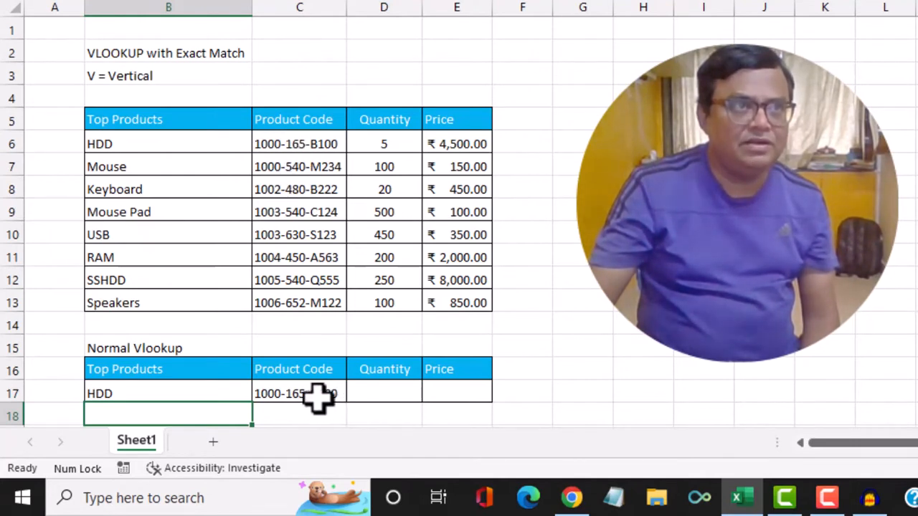
Change the lookup product in cell B17 to RAM
{"action": "left_click", "coordinate": [165, 387]}
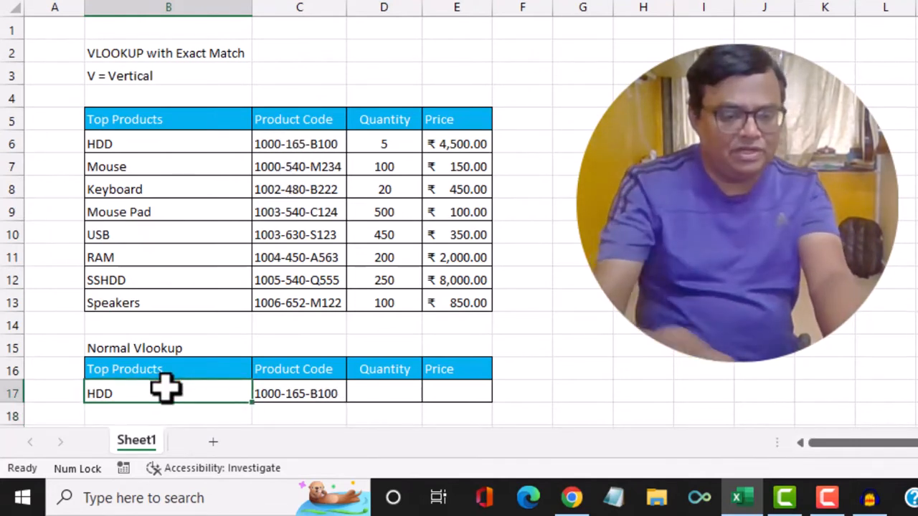
{"action": "type", "text": "RA"}
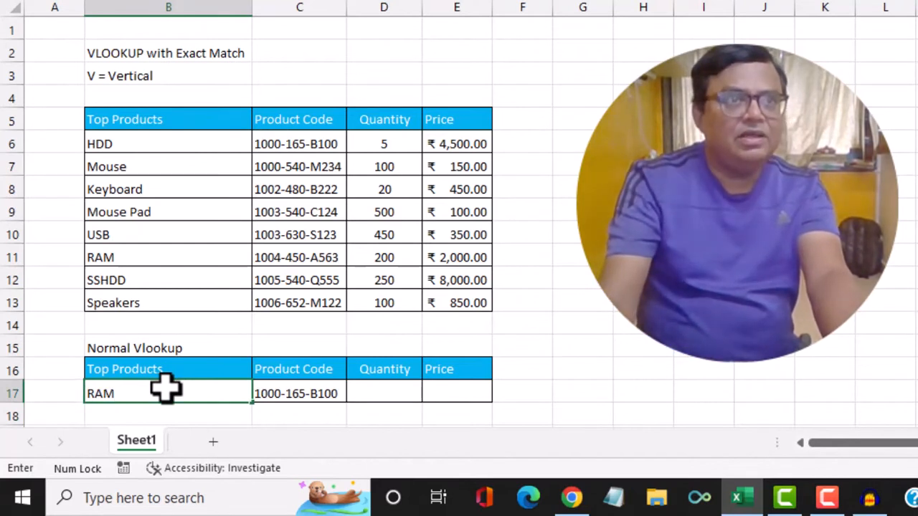
{"action": "type", "text": "M"}
{"action": "key", "text": "Return"}
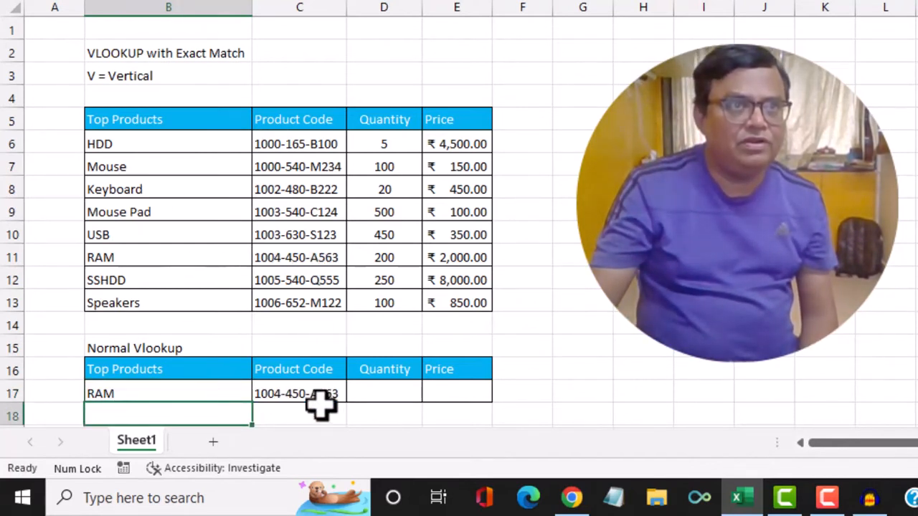
Enter =VLOOKUP(B17,B5:E13,3,0) in cell D17 to return the product's quantity by exact match
{"action": "left_click", "coordinate": [384, 393]}
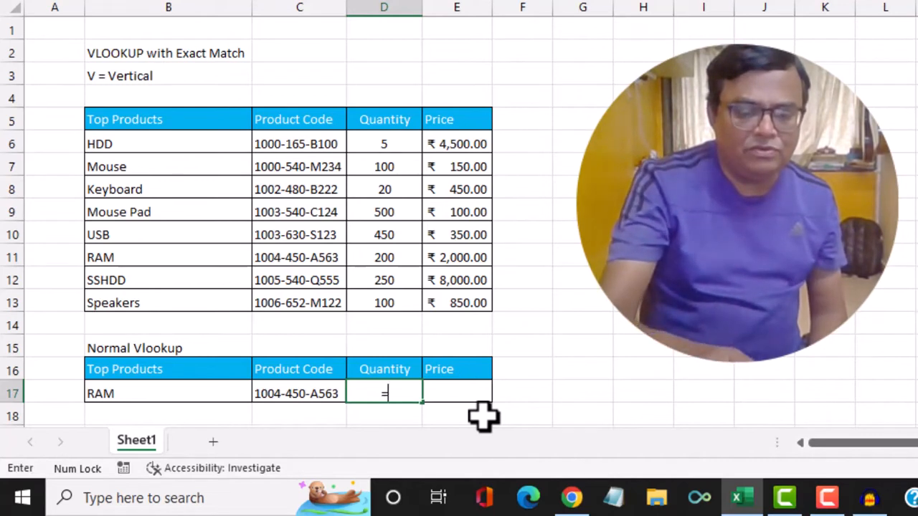
{"action": "type", "text": "vlooku"}
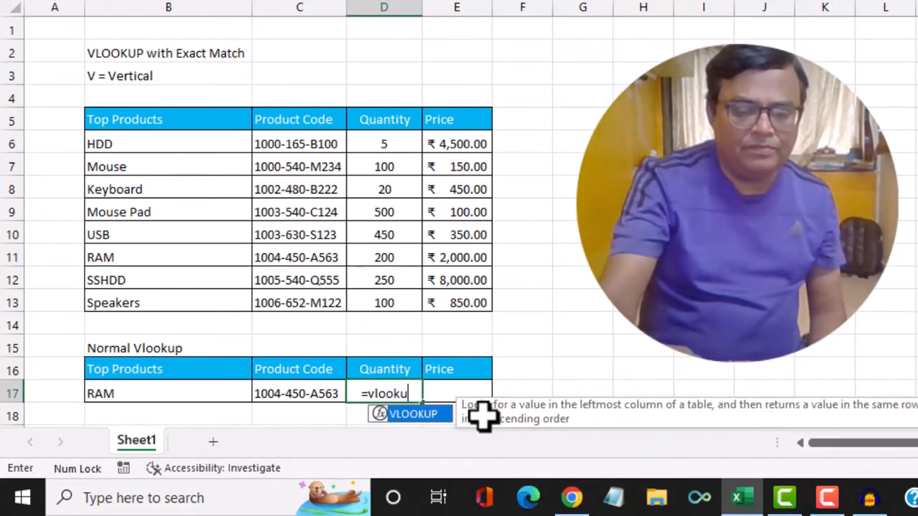
{"action": "type", "text": "p("}
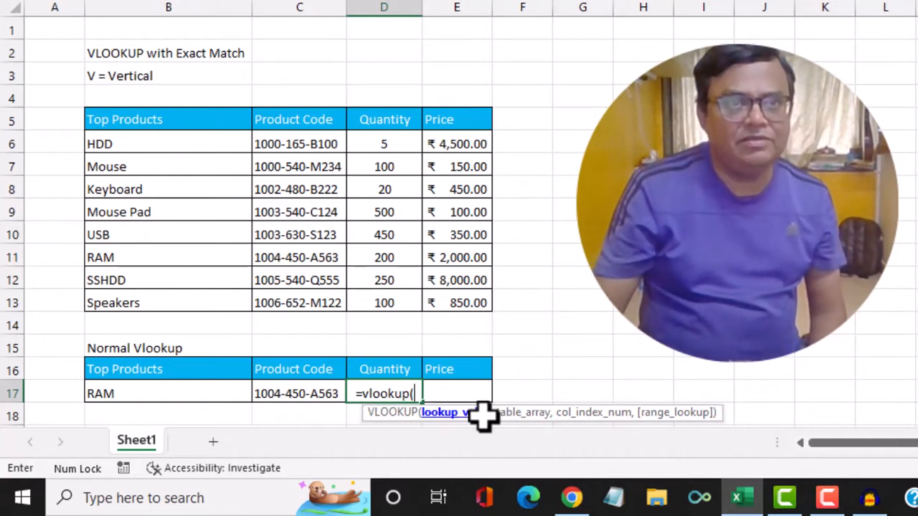
{"action": "left_click", "coordinate": [129, 393]}
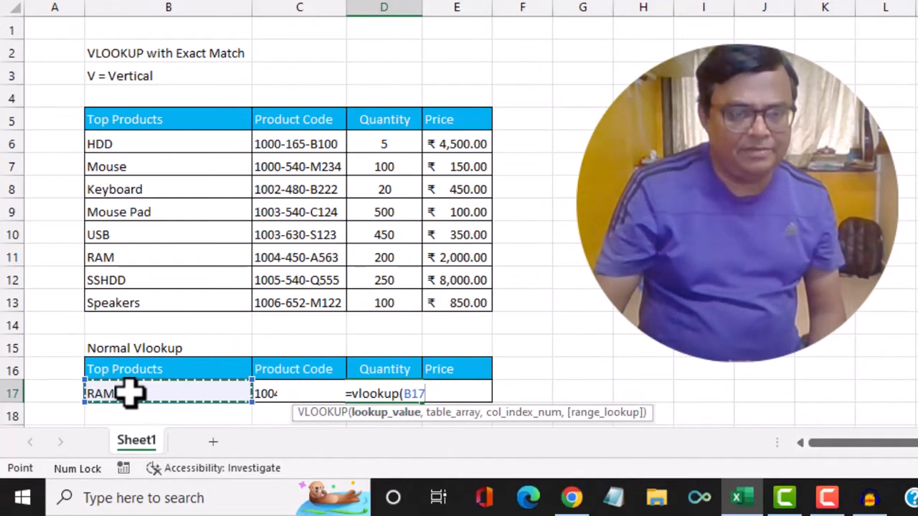
{"action": "type", "text": ","}
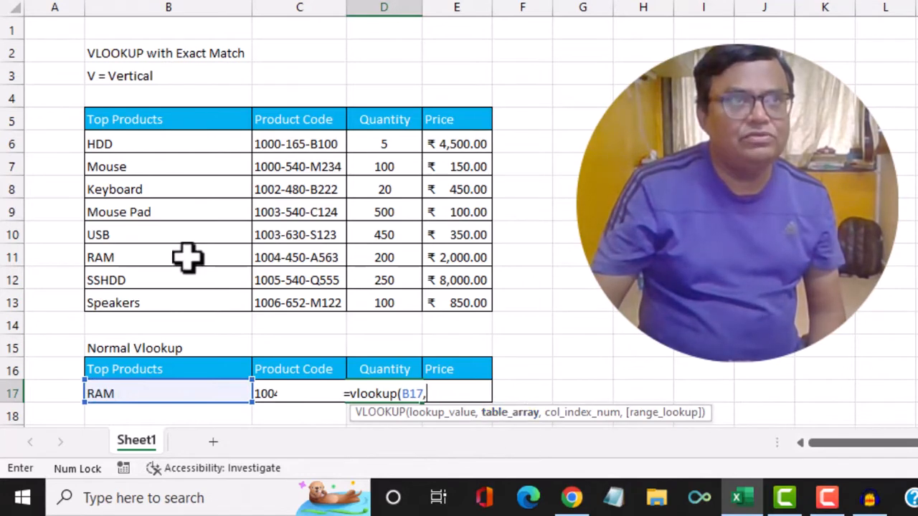
{"action": "left_click_drag", "start_coordinate": [115, 124], "coordinate": [449, 300]}
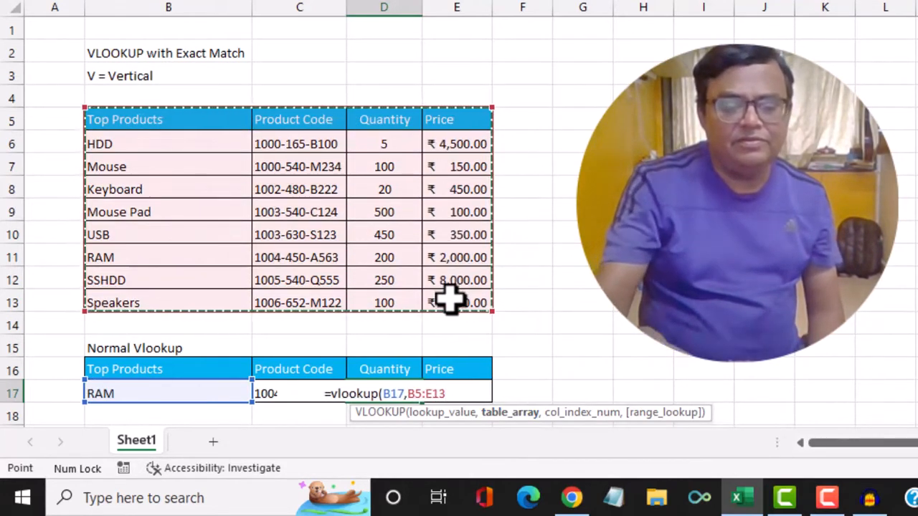
{"action": "type", "text": ","}
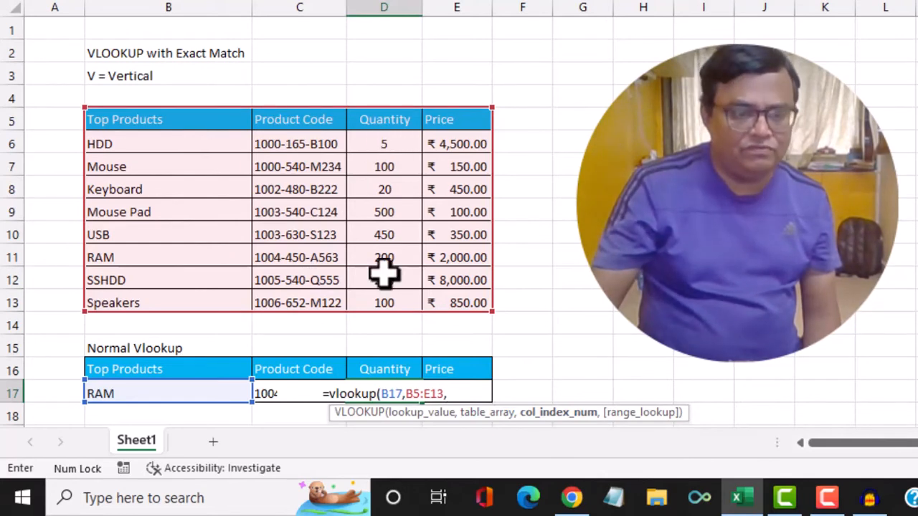
{"action": "type", "text": "3"}
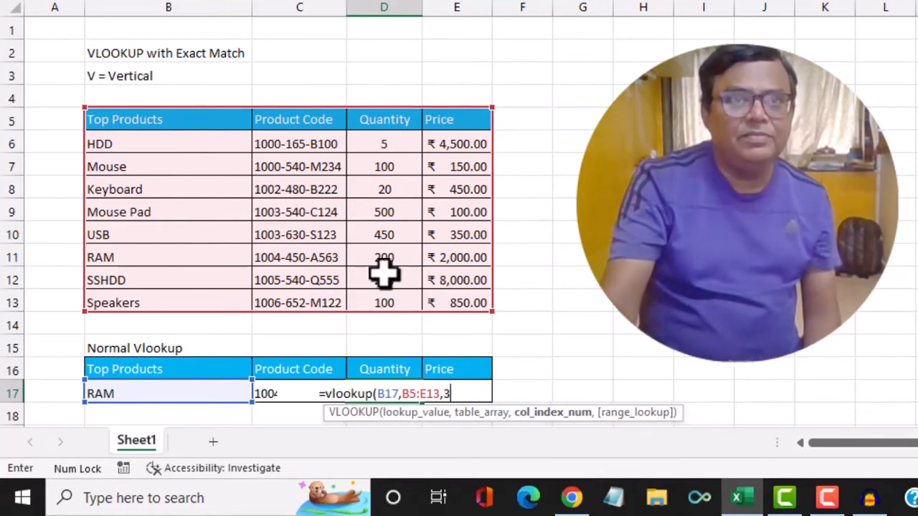
{"action": "type", "text": ",0"}
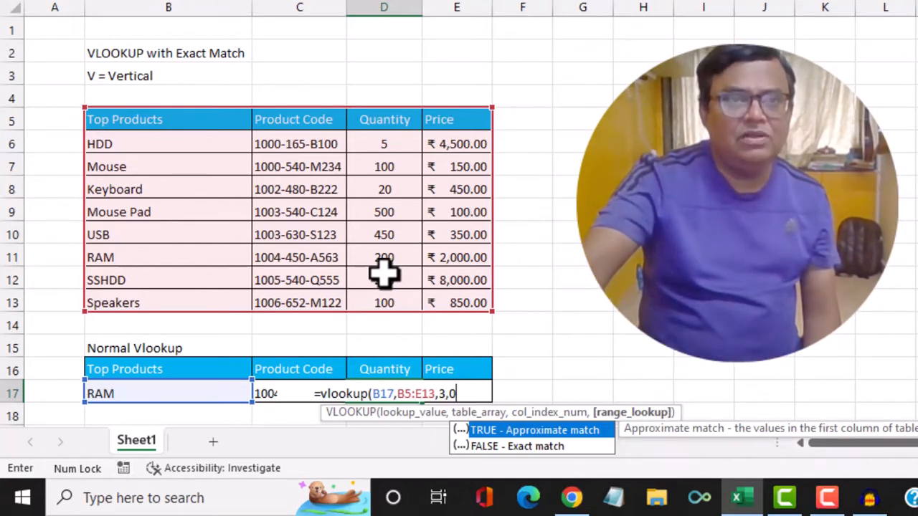
{"action": "type", "text": ")"}
{"action": "key", "text": "Return"}
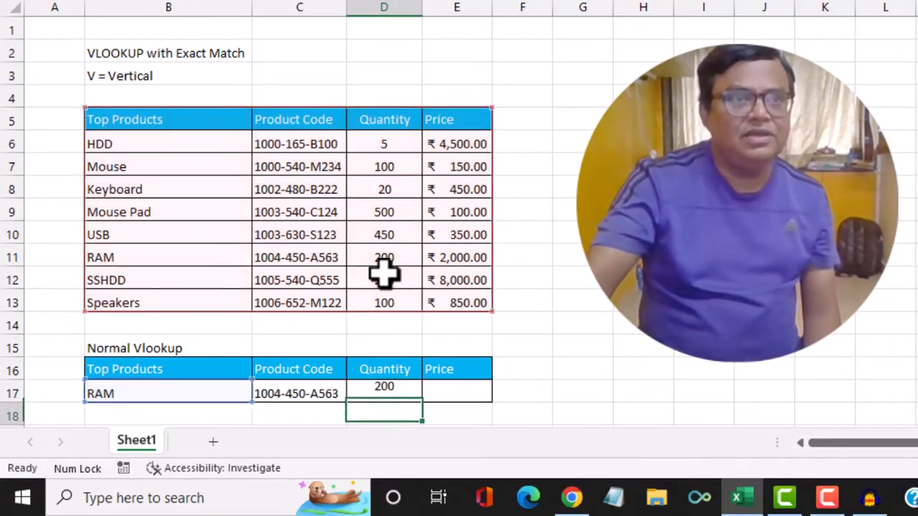
Compare the RAM quantity in the product table with the quantity returned in cell D17
{"action": "left_click", "coordinate": [182, 394]}
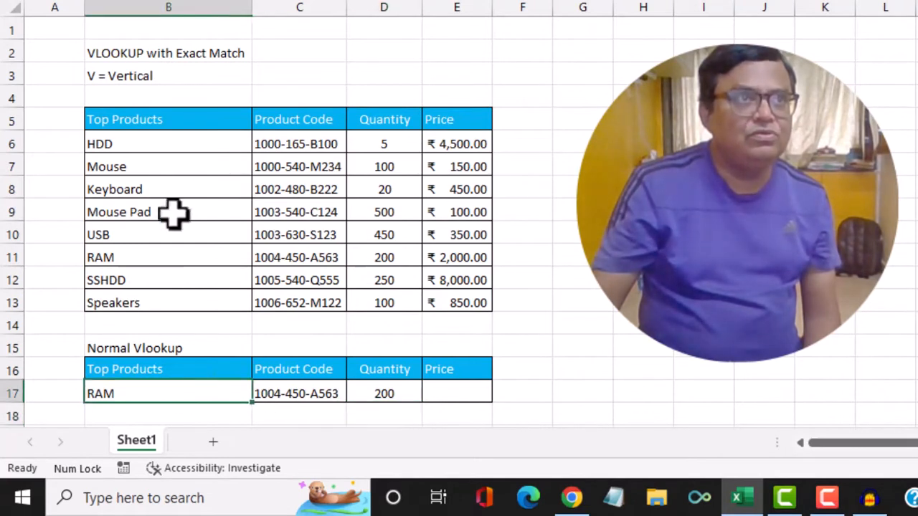
{"action": "left_click", "coordinate": [125, 255]}
{"action": "left_click", "coordinate": [390, 259]}
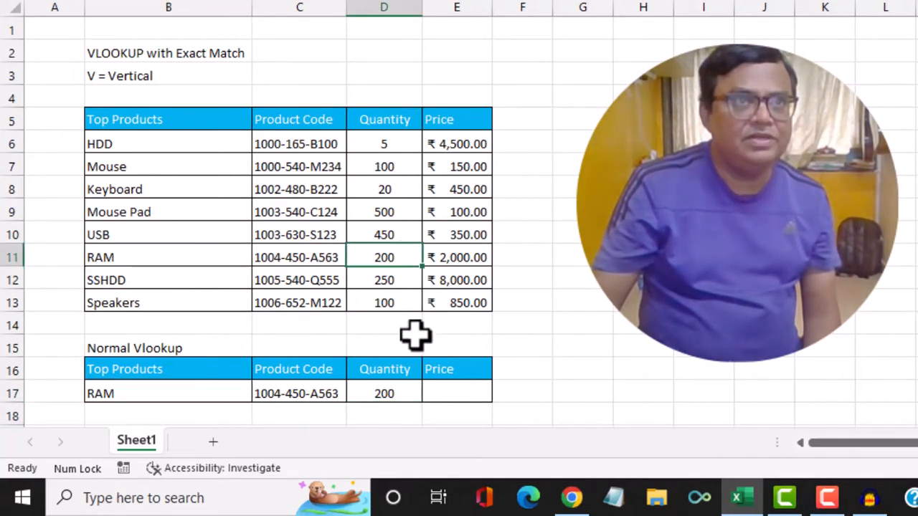
{"action": "left_click", "coordinate": [404, 393]}
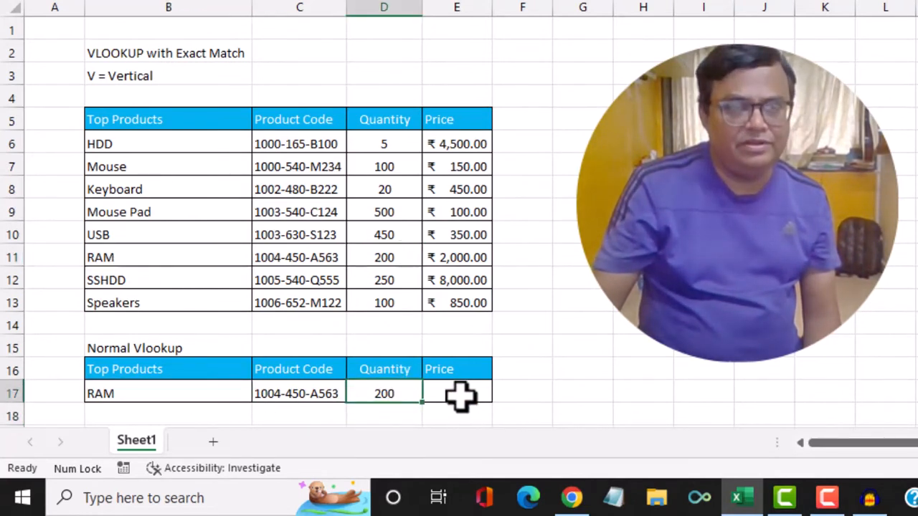
Enter =VLOOKUP(B17,B5:E13,4,0) in cell E17 to return the product's price by exact match
{"action": "left_click", "coordinate": [459, 395]}
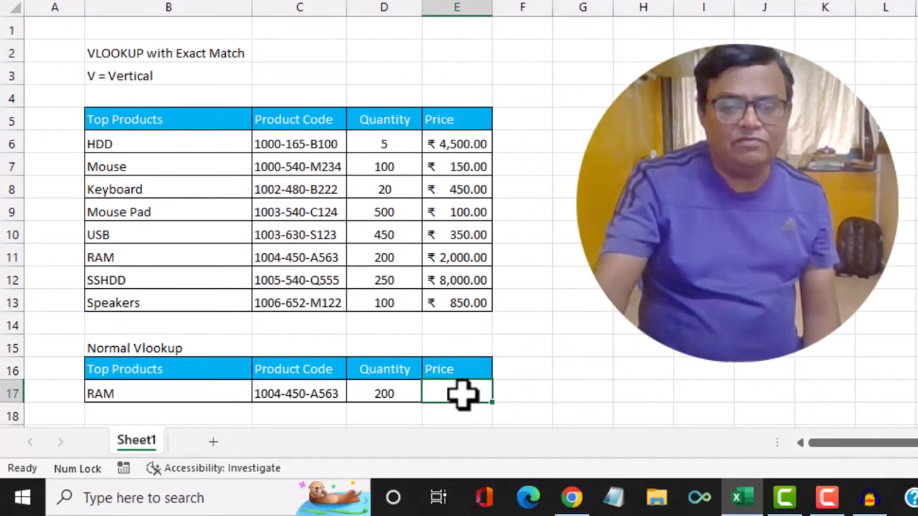
{"action": "type", "text": "="}
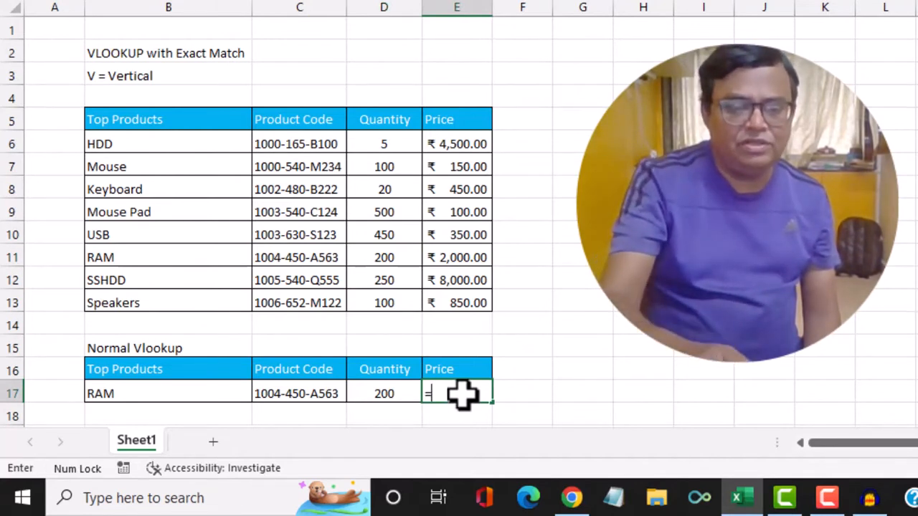
{"action": "type", "text": "vlo"}
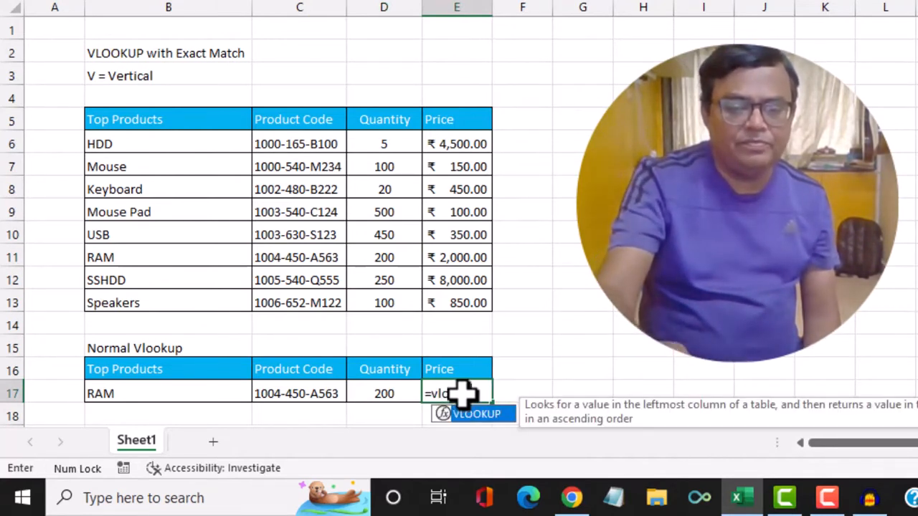
{"action": "type", "text": "okup("}
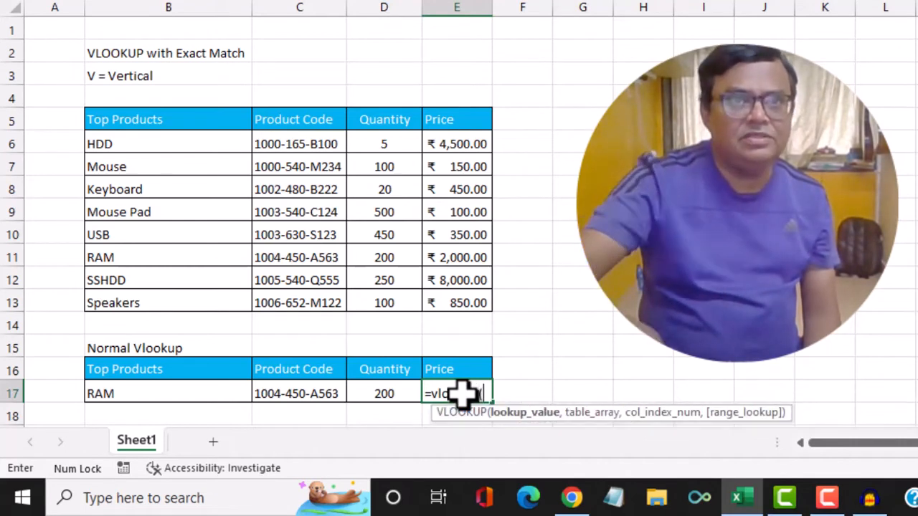
{"action": "left_click", "coordinate": [154, 392]}
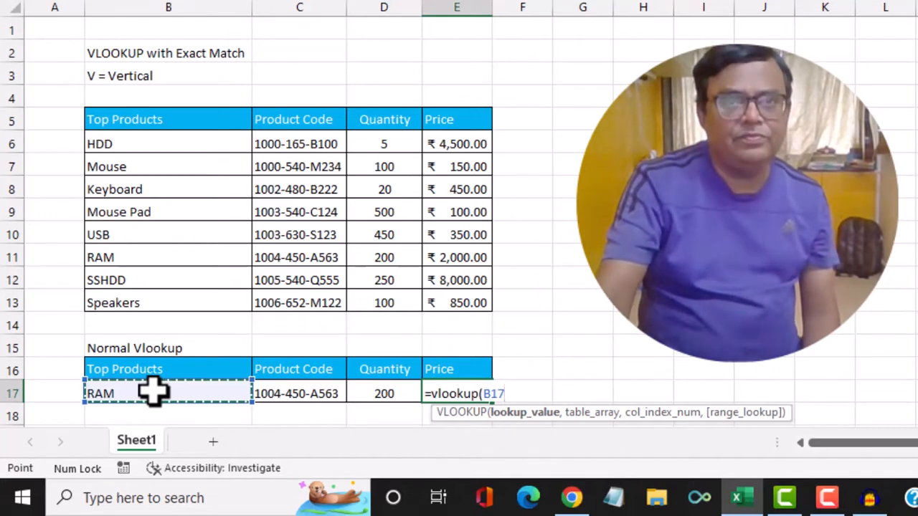
{"action": "type", "text": ","}
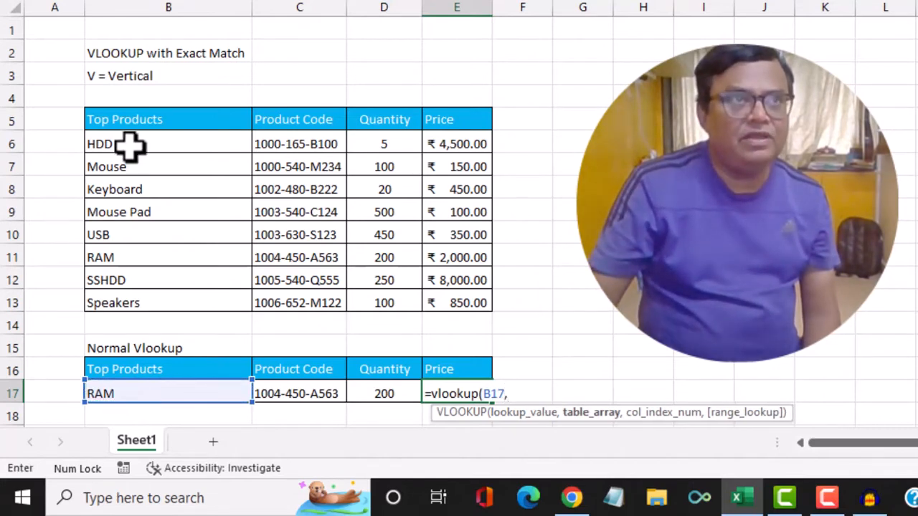
{"action": "left_click_drag", "start_coordinate": [125, 117], "coordinate": [443, 307]}
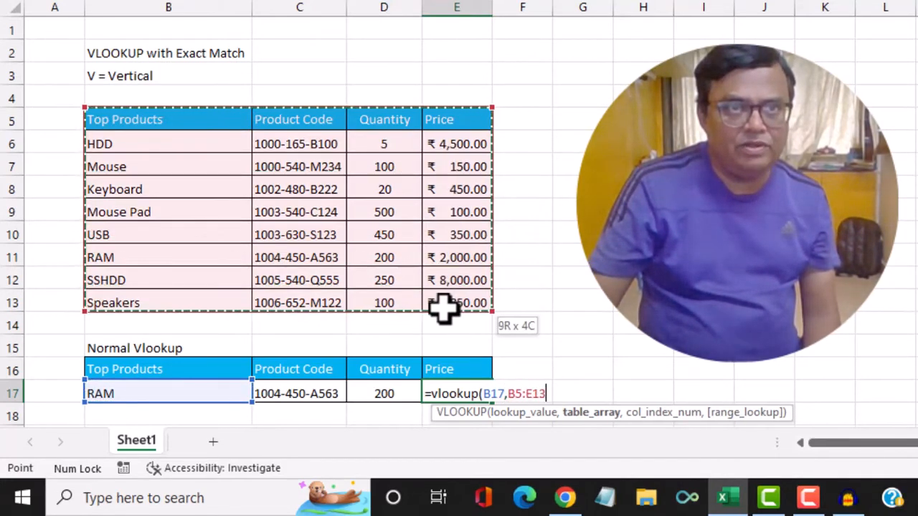
{"action": "type", "text": ","}
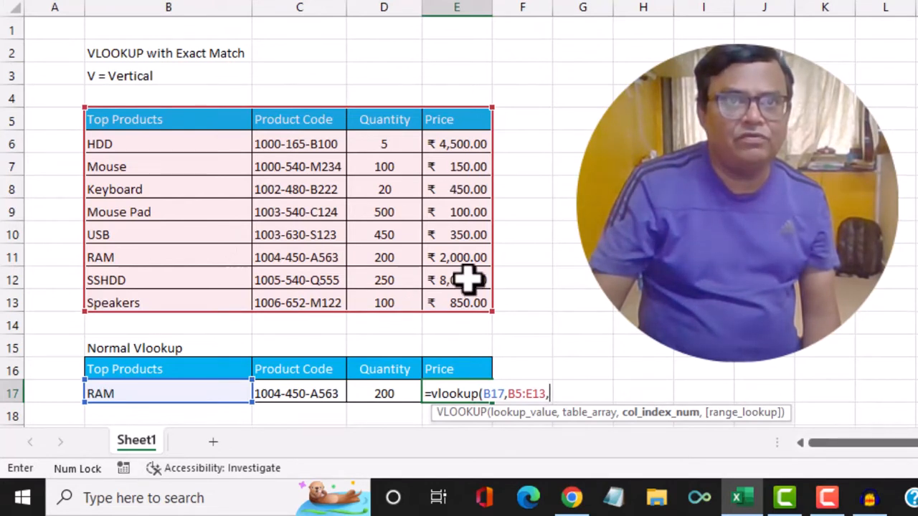
{"action": "type", "text": "4,"}
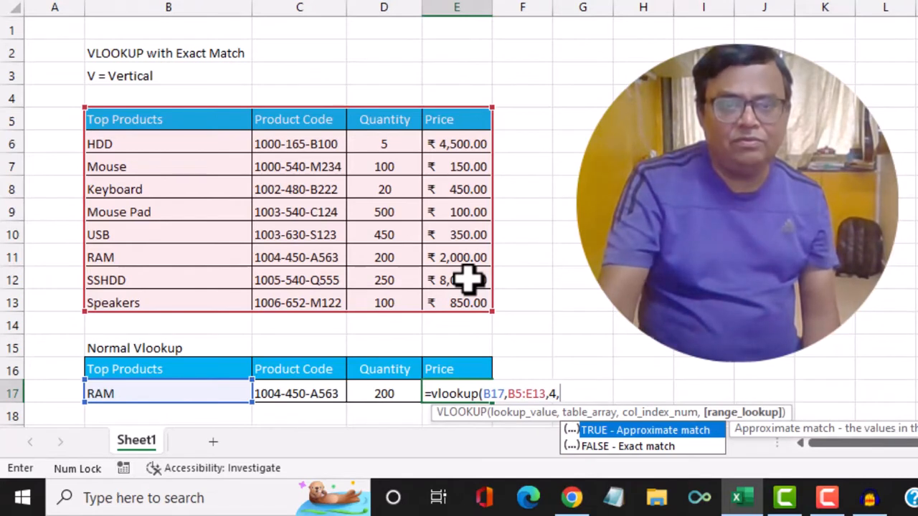
{"action": "type", "text": "0"}
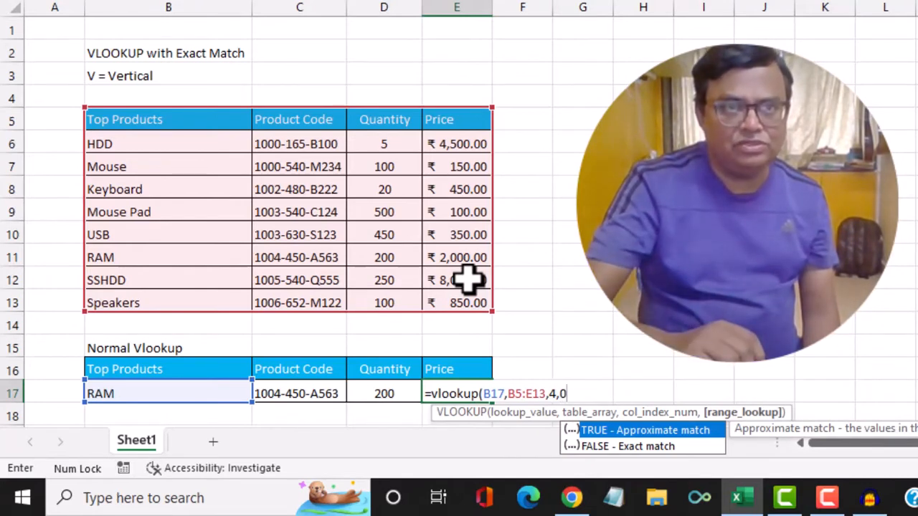
{"action": "type", "text": ")"}
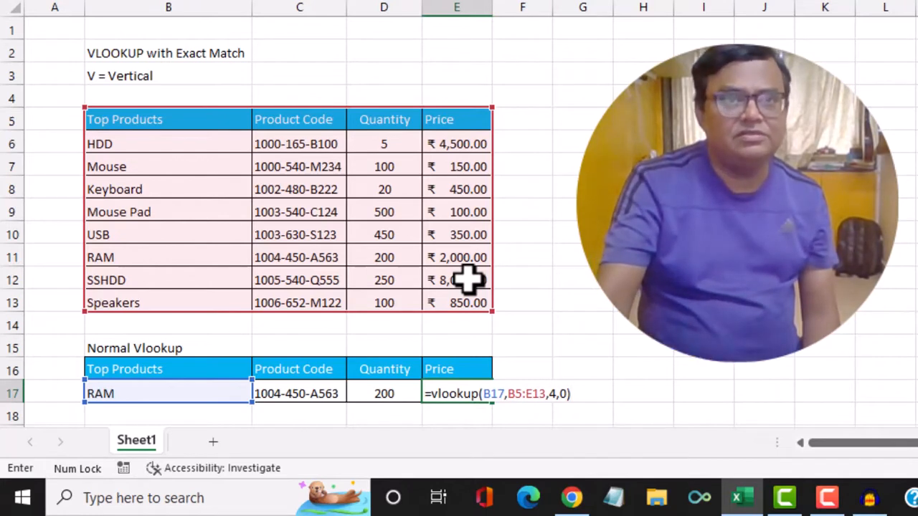
{"action": "key", "text": "Return"}
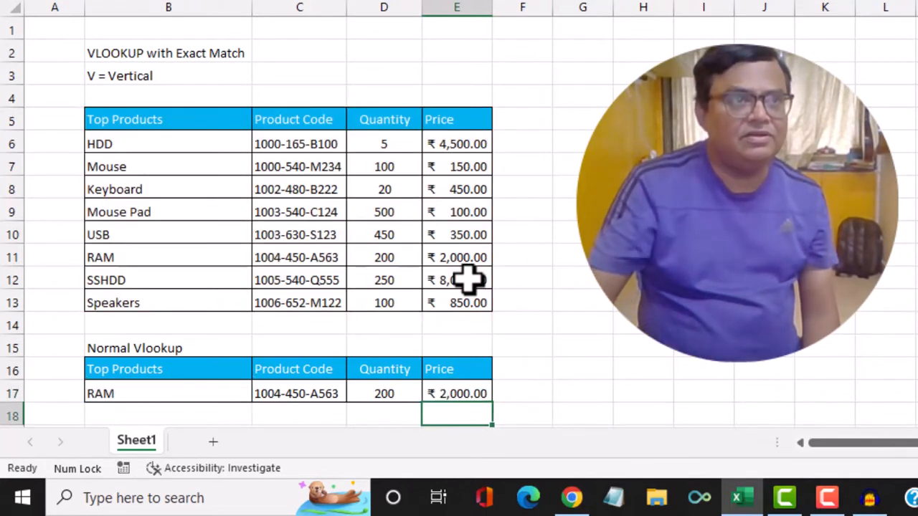
Compare the RAM price in the product table with the price returned in cell E17
{"action": "left_click", "coordinate": [199, 259]}
{"action": "left_click", "coordinate": [488, 256]}
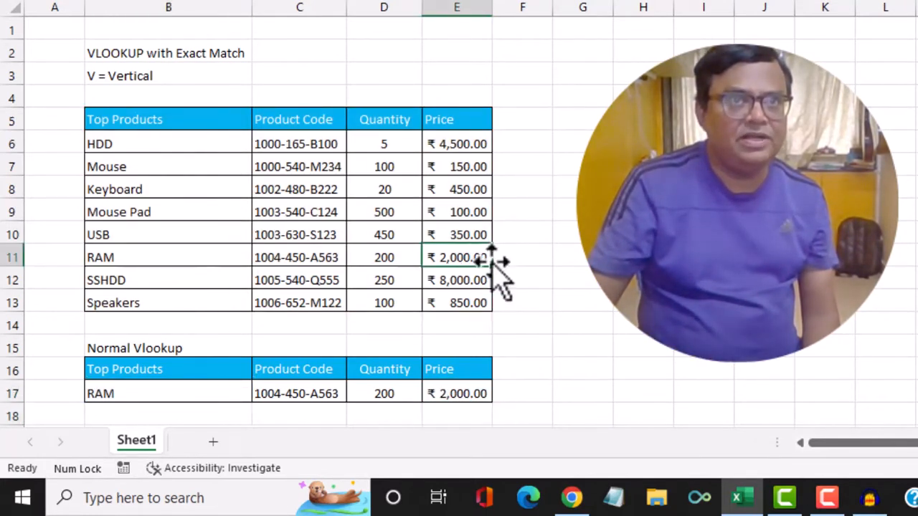
{"action": "left_click", "coordinate": [475, 393]}
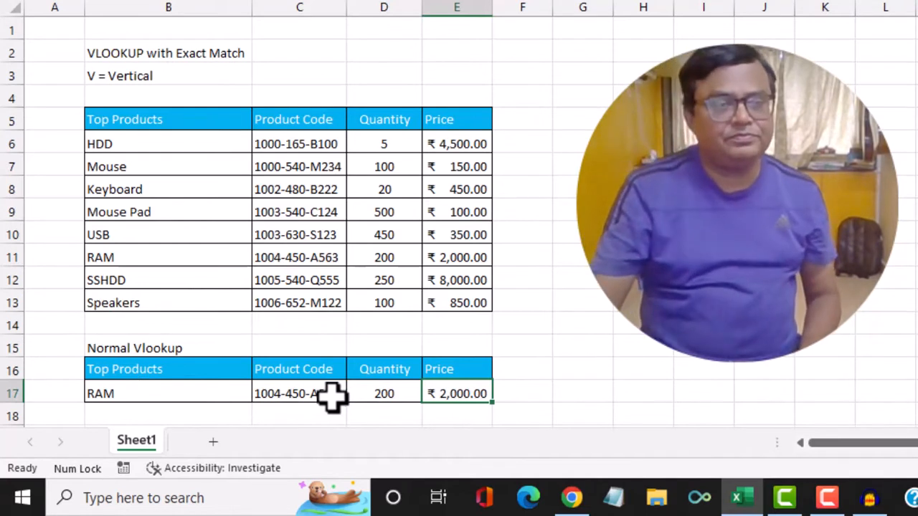
Change the lookup product in cell B17 to Speakers
{"action": "left_click", "coordinate": [214, 395]}
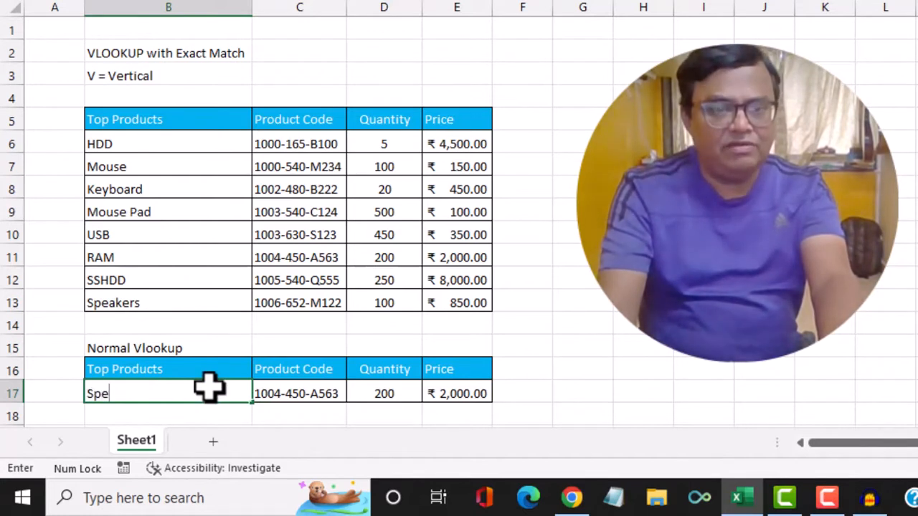
{"action": "type", "text": "Speaker"}
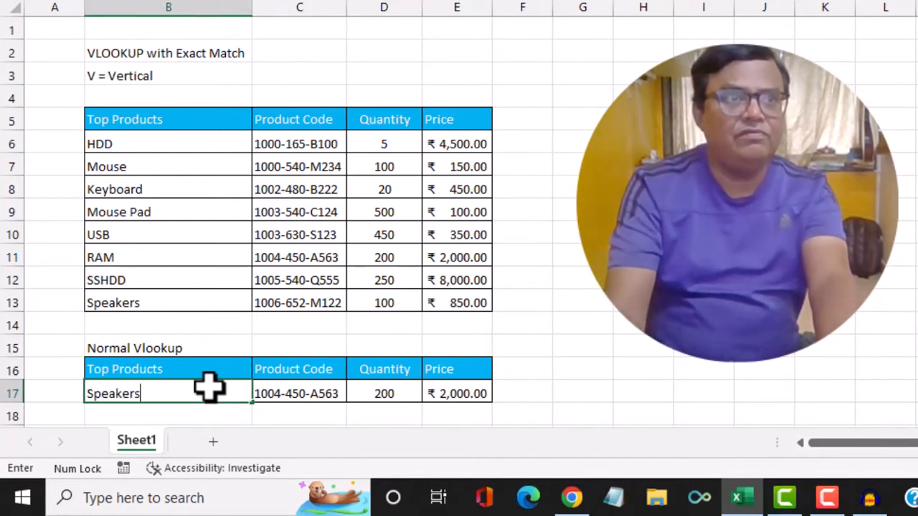
{"action": "type", "text": "s"}
{"action": "key", "text": "Return"}
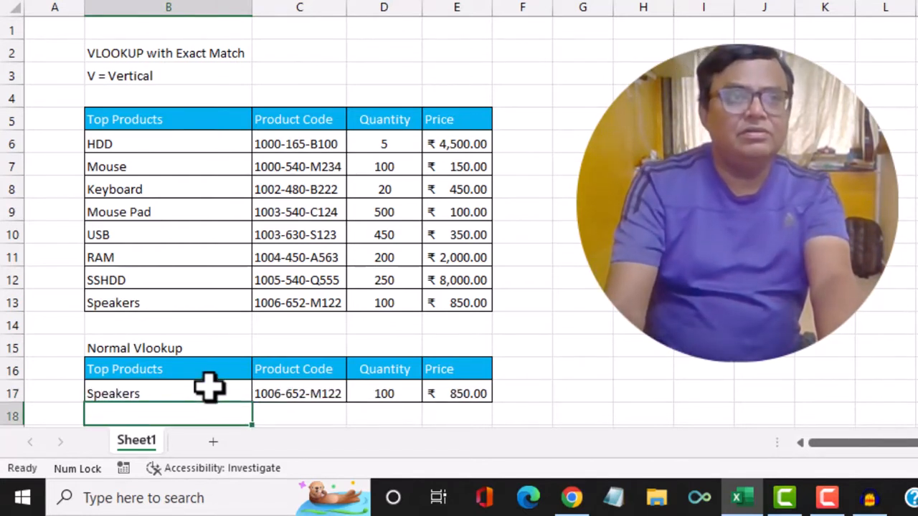
Select cell B21 under Vlookup with Data Validation and auto-fit the width of column E at 90% zoom
{"action": "scroll", "coordinate": [341, 396], "scroll_direction": "down", "scroll_amount": 1}
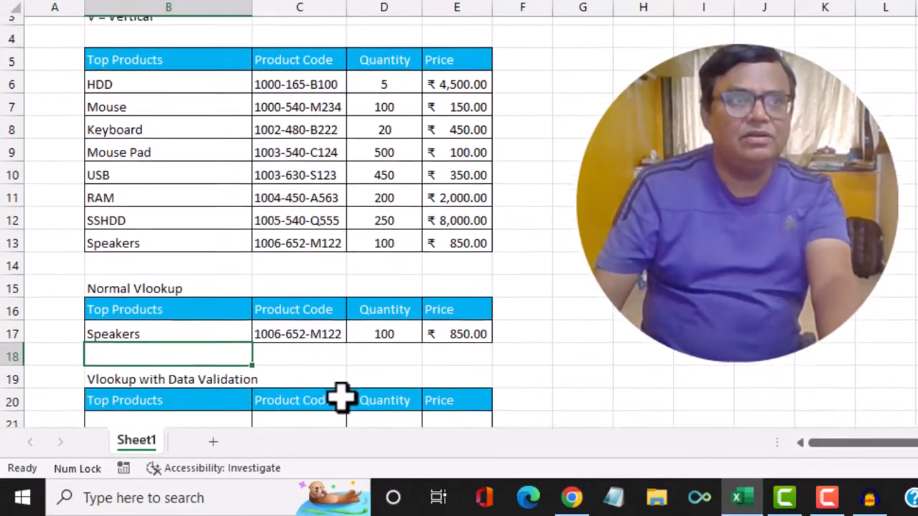
{"action": "scroll", "coordinate": [341, 396], "scroll_direction": "down", "scroll_amount": 1}
{"action": "left_click", "coordinate": [219, 348]}
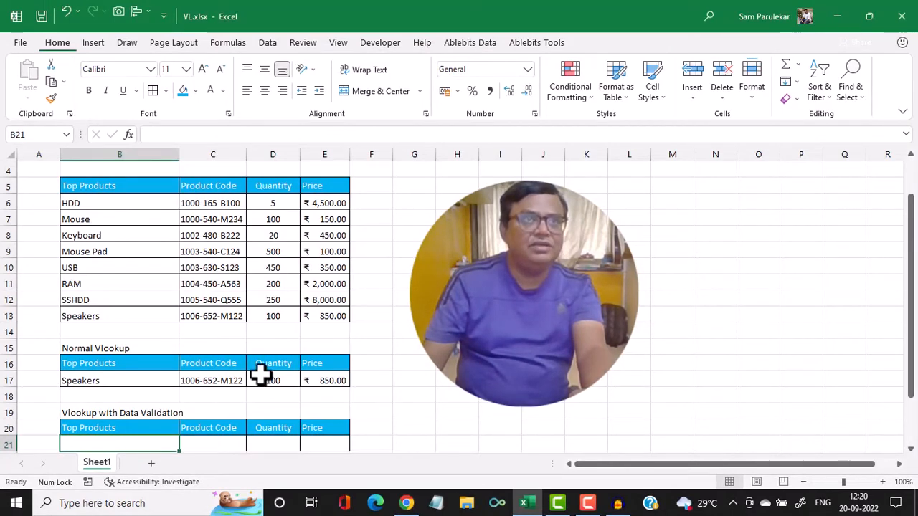
{"action": "left_click", "coordinate": [801, 482]}
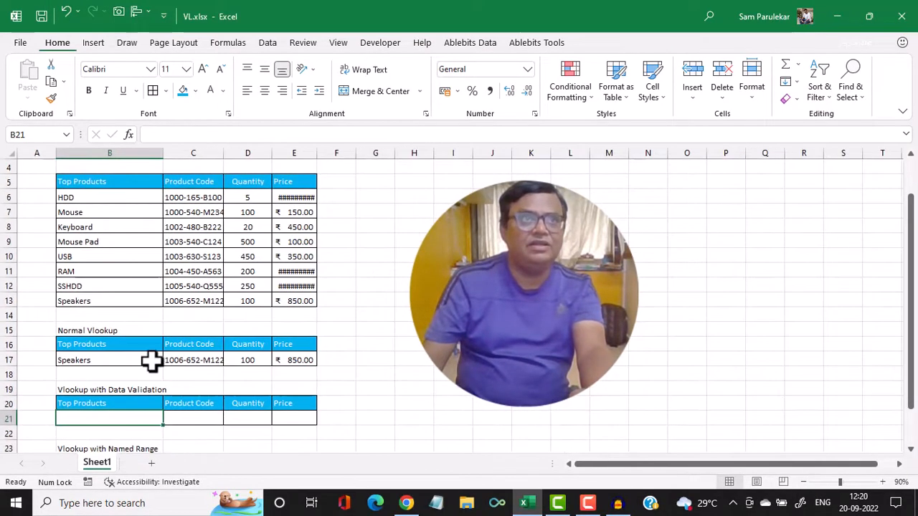
{"action": "double_click", "coordinate": [317, 155]}
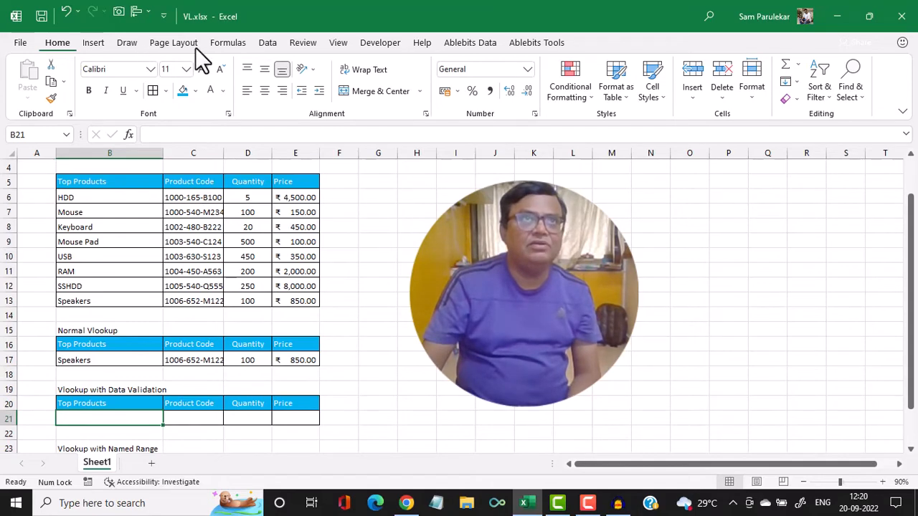
Add list data validation to cell B21 with the product names =$B$6:$B$13 as its source
{"action": "left_click", "coordinate": [265, 43]}
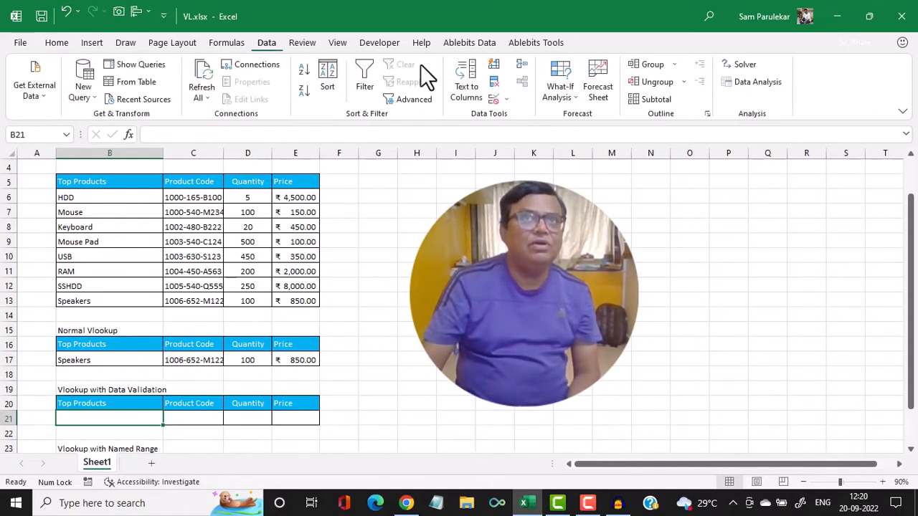
{"action": "left_click", "coordinate": [571, 99]}
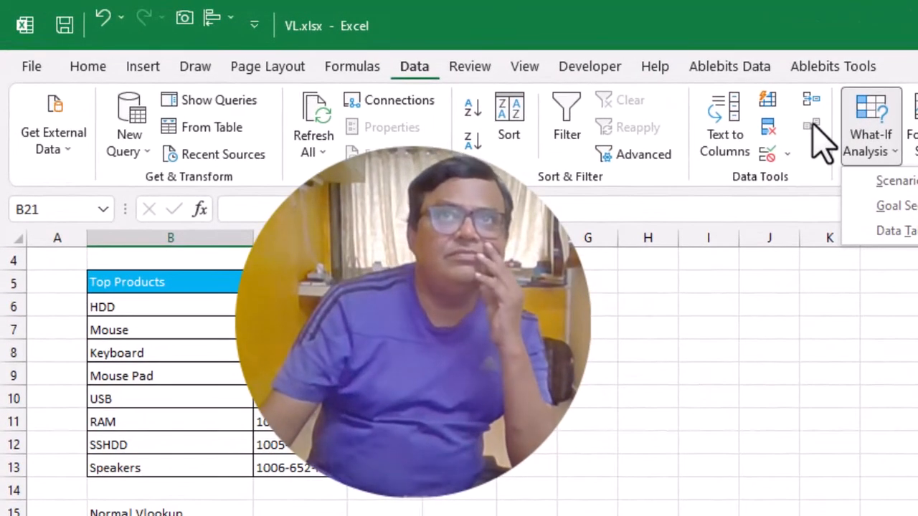
{"action": "left_click", "coordinate": [720, 134]}
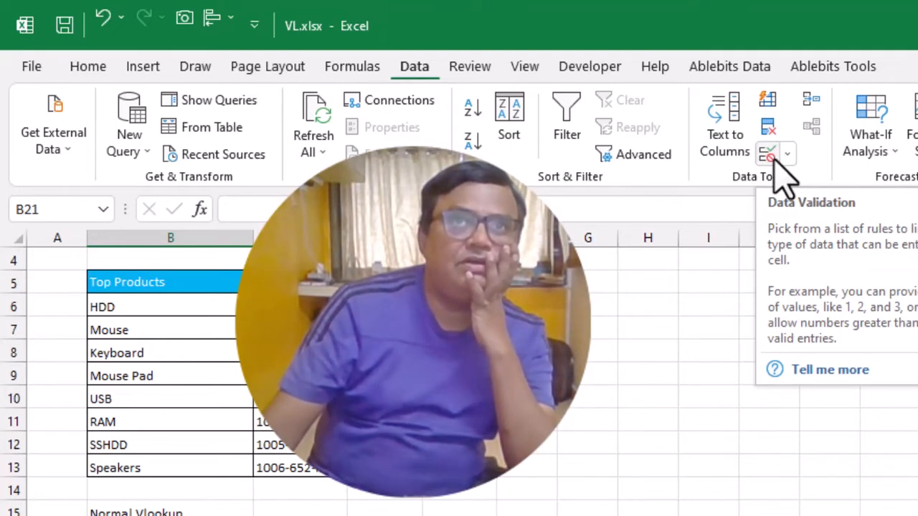
{"action": "left_click", "coordinate": [787, 153]}
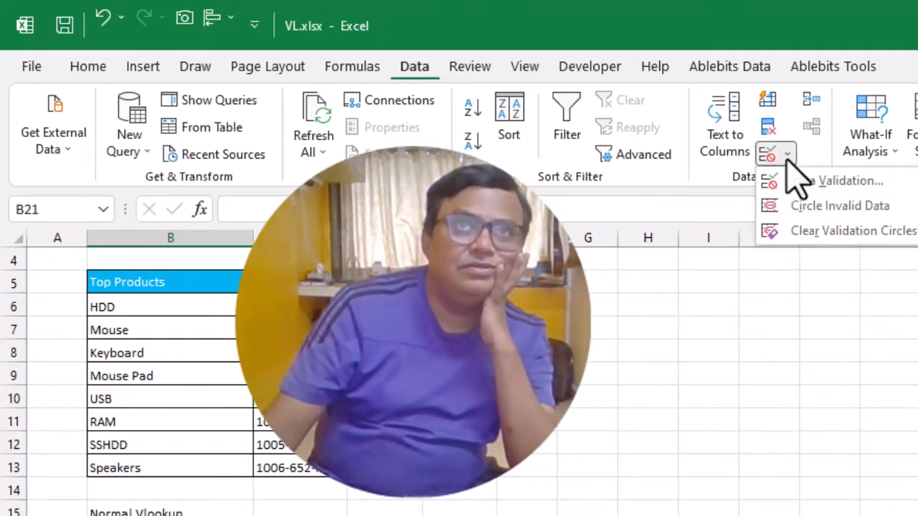
{"action": "left_click", "coordinate": [825, 182]}
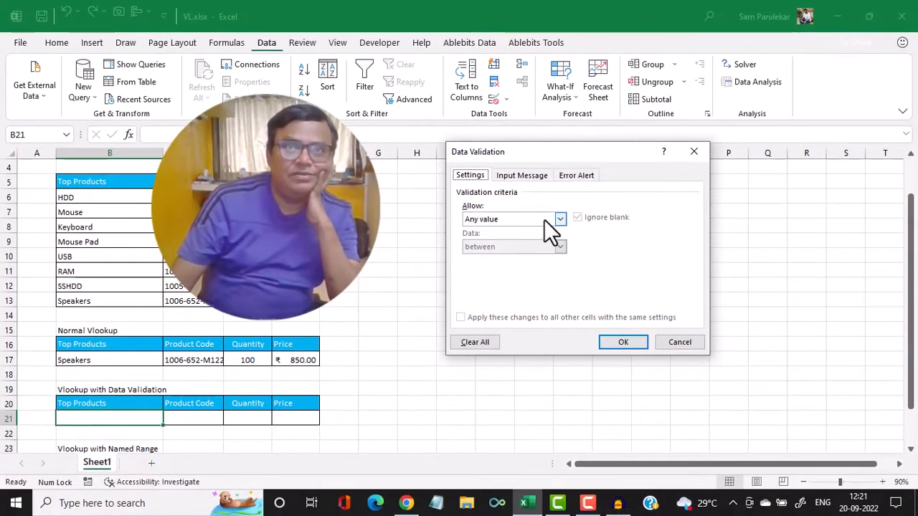
{"action": "left_click", "coordinate": [561, 220]}
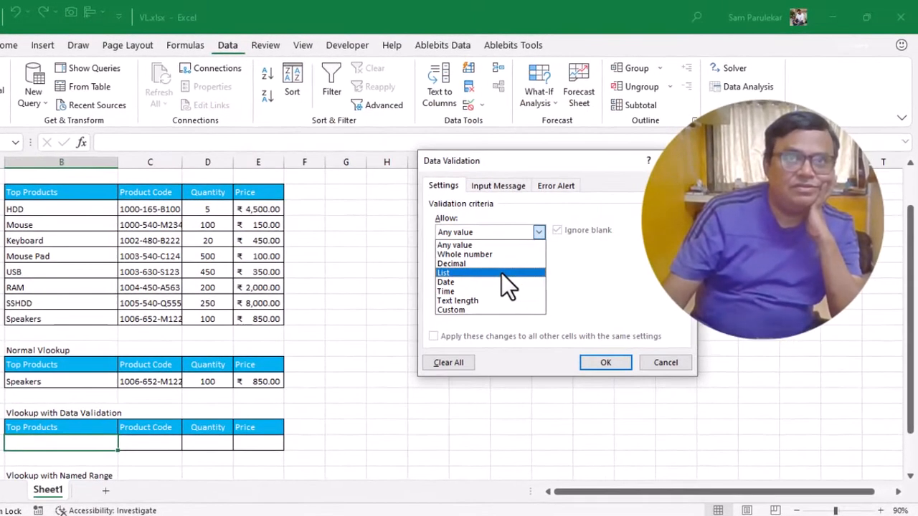
{"action": "left_click", "coordinate": [526, 258]}
{"action": "left_click", "coordinate": [472, 289]}
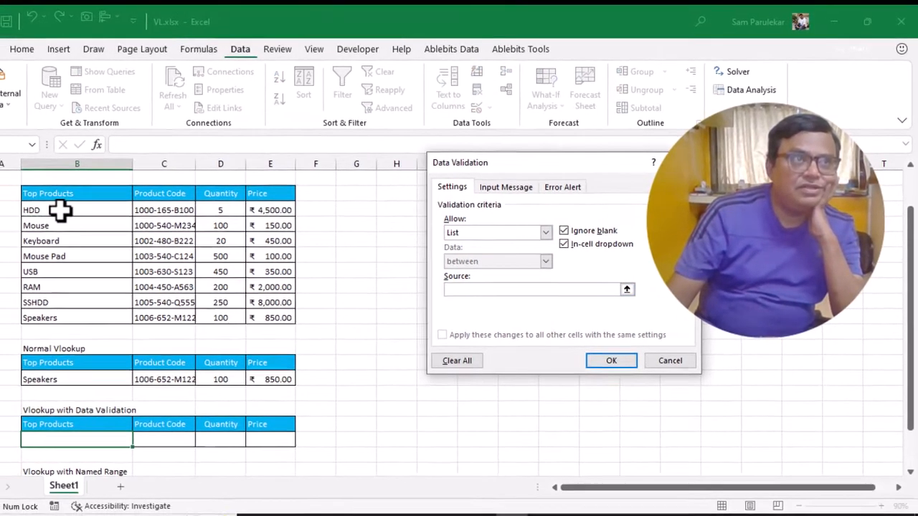
{"action": "left_click_drag", "start_coordinate": [45, 209], "coordinate": [55, 323]}
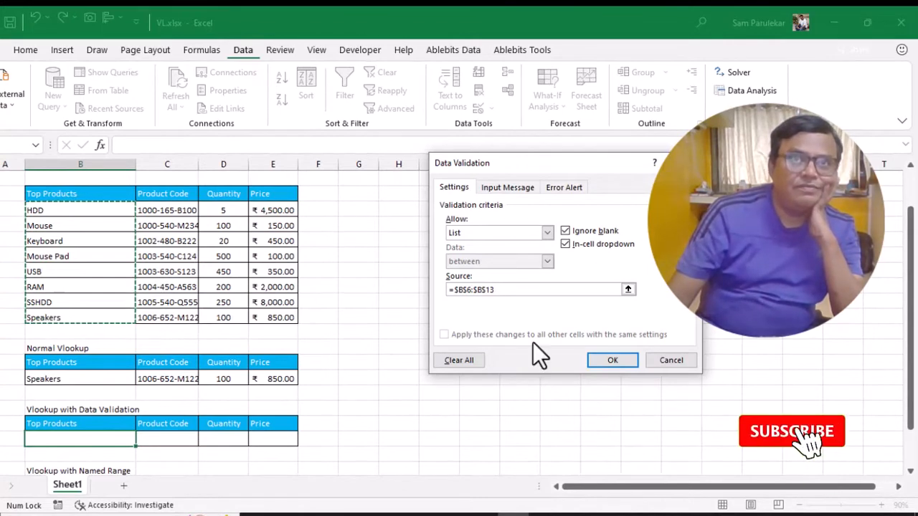
{"action": "left_click", "coordinate": [603, 364]}
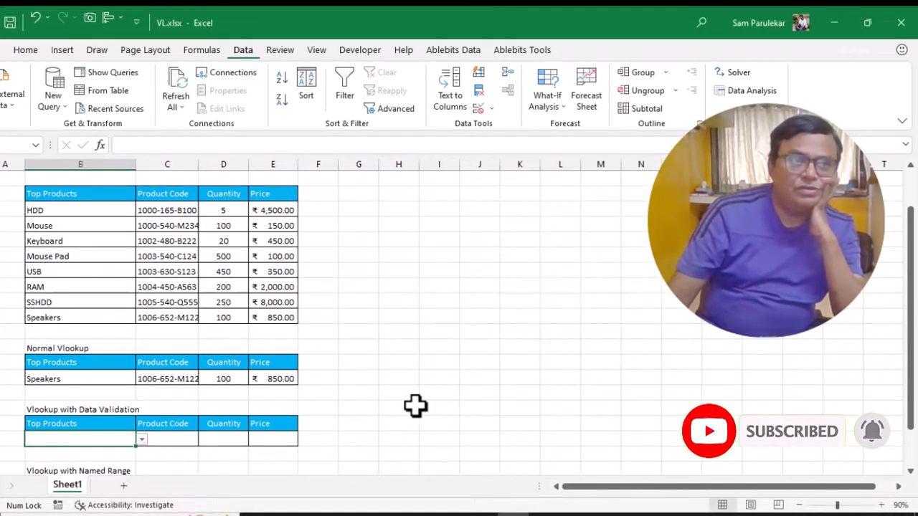
Try the dropdown list in cell B21 by choosing Mouse and switching to SSHDD
{"action": "left_click", "coordinate": [142, 439]}
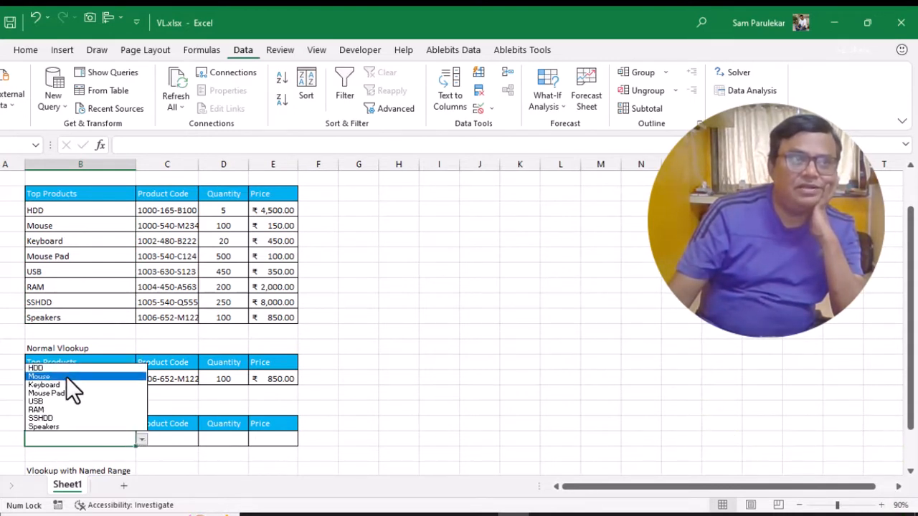
{"action": "left_click", "coordinate": [66, 377]}
{"action": "left_click", "coordinate": [142, 439]}
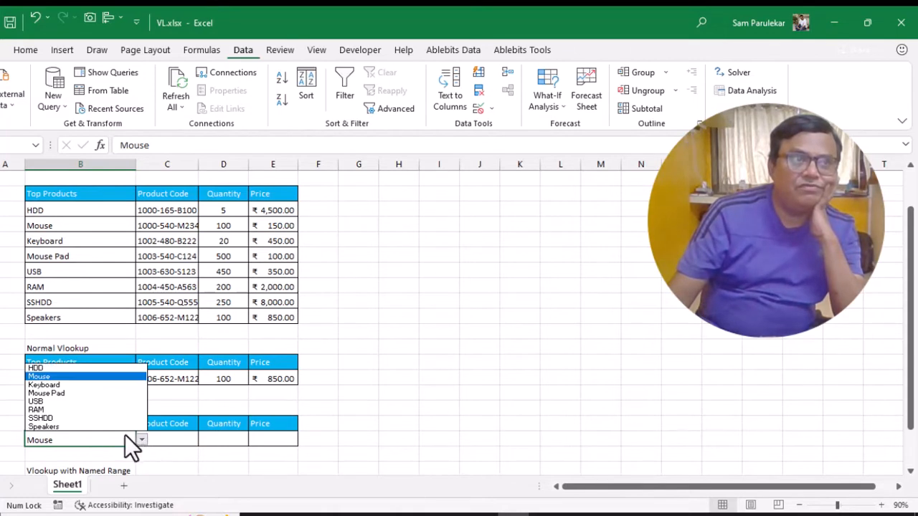
{"action": "left_click", "coordinate": [66, 419]}
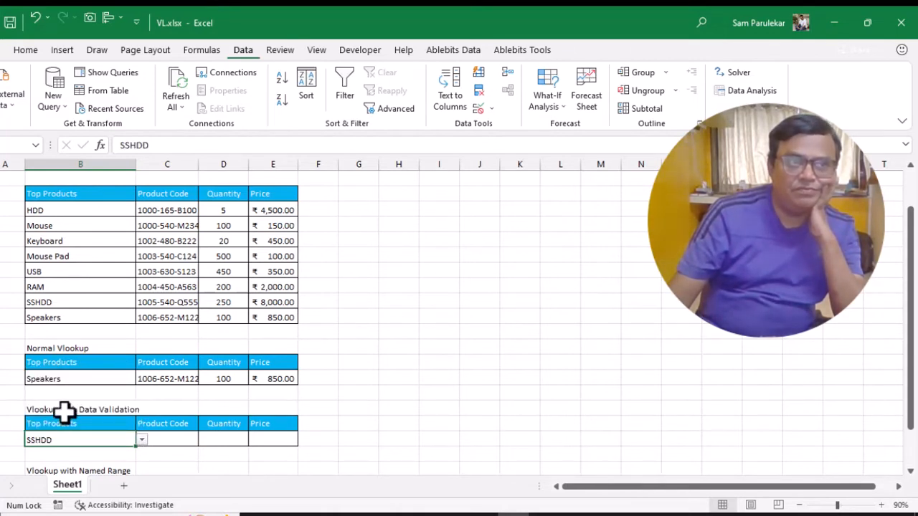
Copy the VLOOKUP formulas from C17:E17 into C21:E21 of the Vlookup with Data Validation table
{"action": "left_click", "coordinate": [189, 441]}
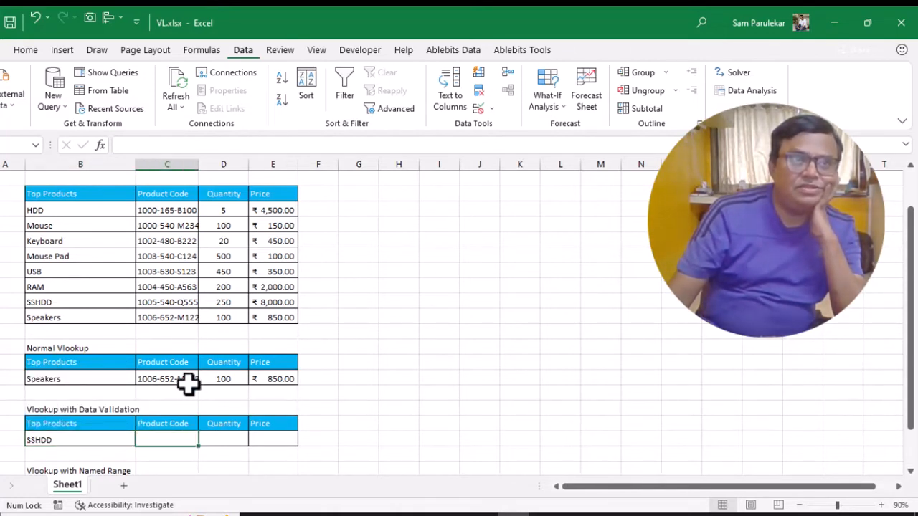
{"action": "left_click_drag", "start_coordinate": [189, 385], "coordinate": [263, 375]}
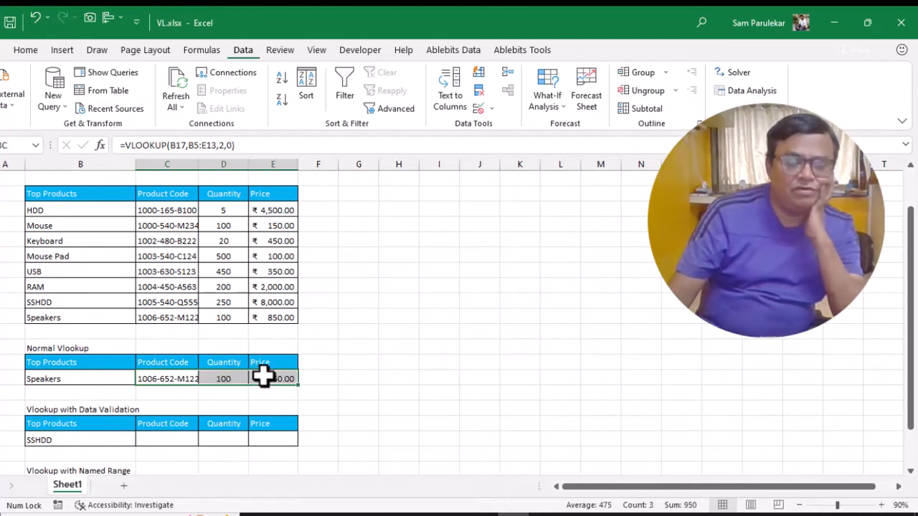
{"action": "key", "text": "ctrl+c"}
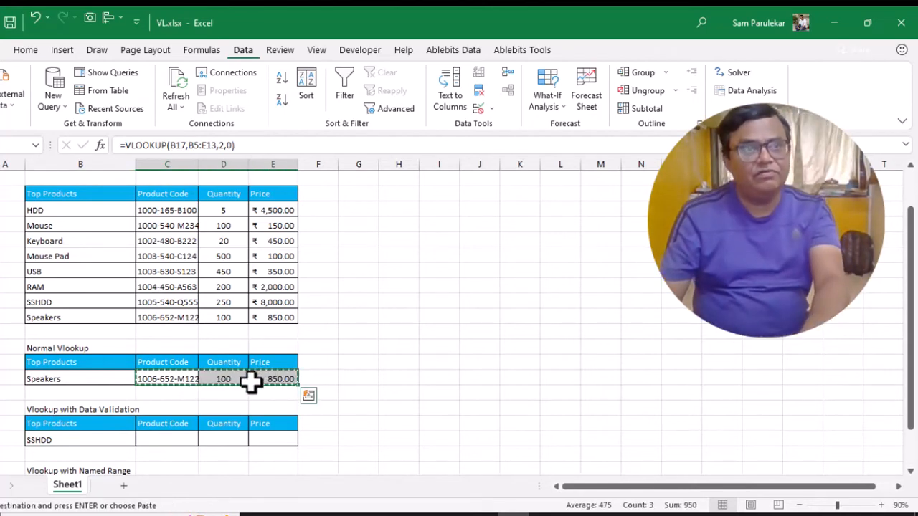
{"action": "left_click", "coordinate": [160, 442]}
{"action": "key", "text": "ctrl+v"}
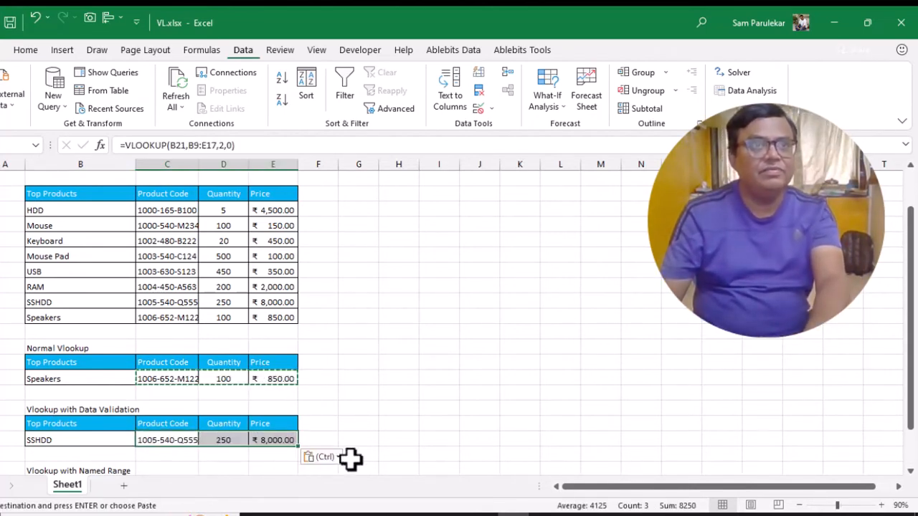
{"action": "left_click", "coordinate": [420, 440]}
Choose Mouse from the dropdown list in cell B21
{"action": "left_click", "coordinate": [111, 440]}
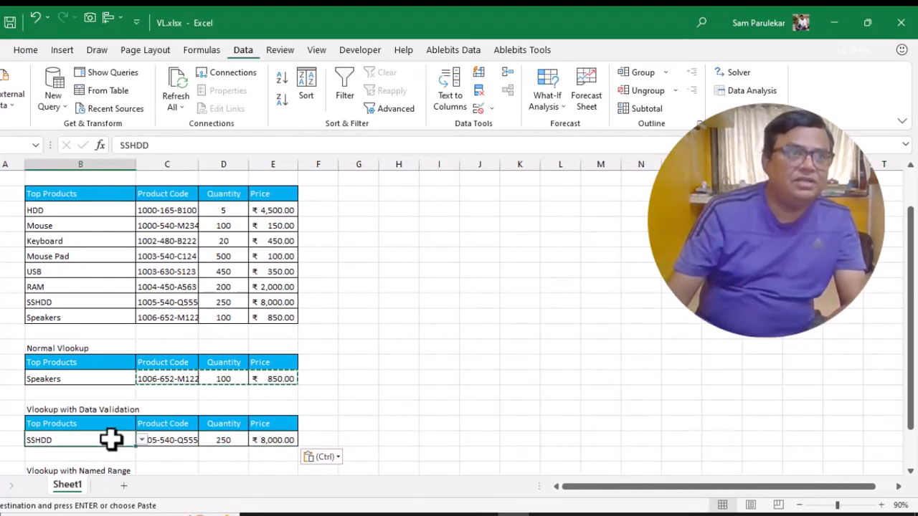
{"action": "left_click", "coordinate": [142, 440]}
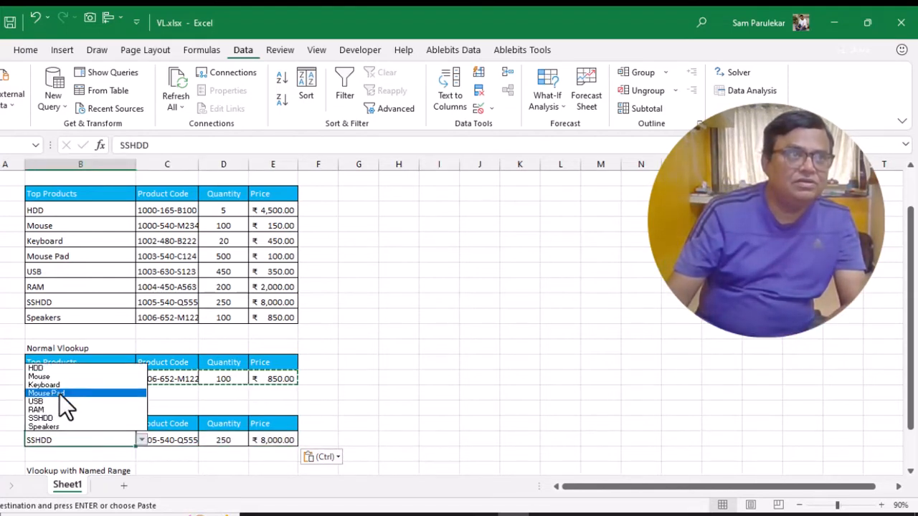
{"action": "left_click", "coordinate": [58, 376]}
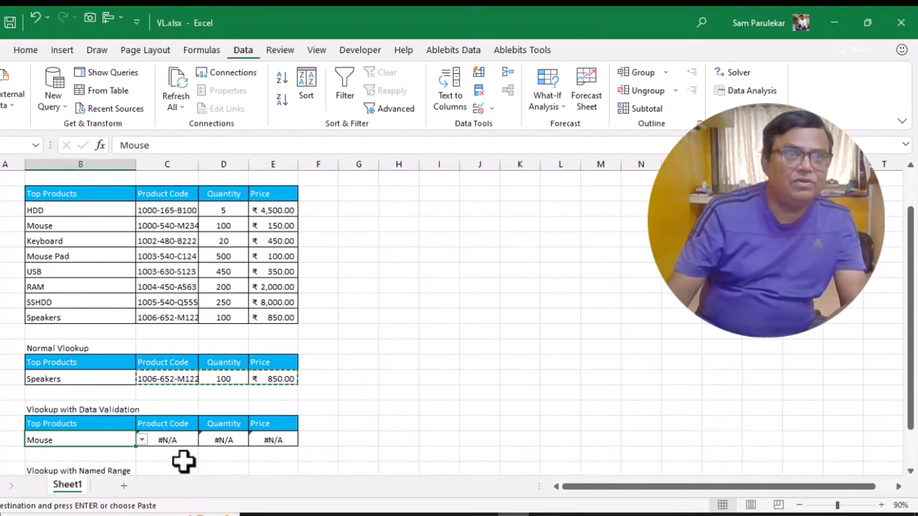
Auto-fit the widths of the Product Code, Quantity and Price columns (C, D and E)
{"action": "double_click", "coordinate": [199, 163]}
{"action": "double_click", "coordinate": [252, 164]}
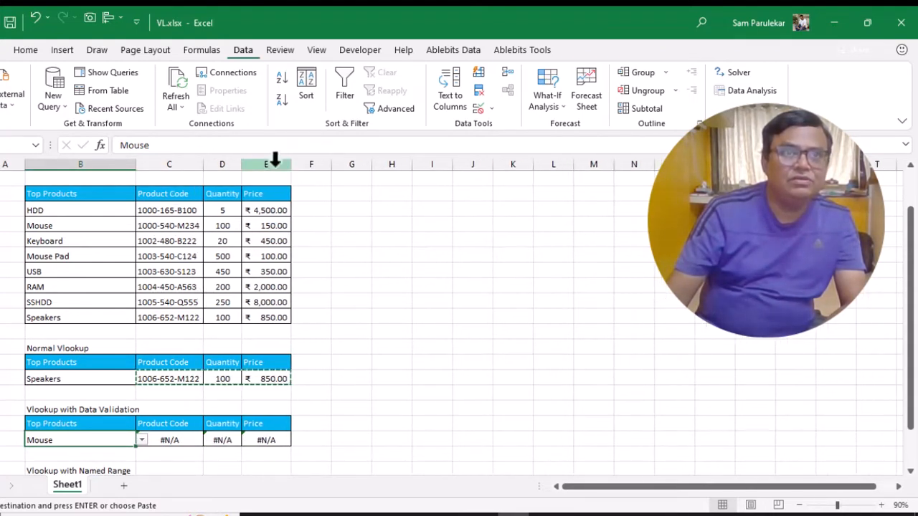
{"action": "double_click", "coordinate": [291, 169]}
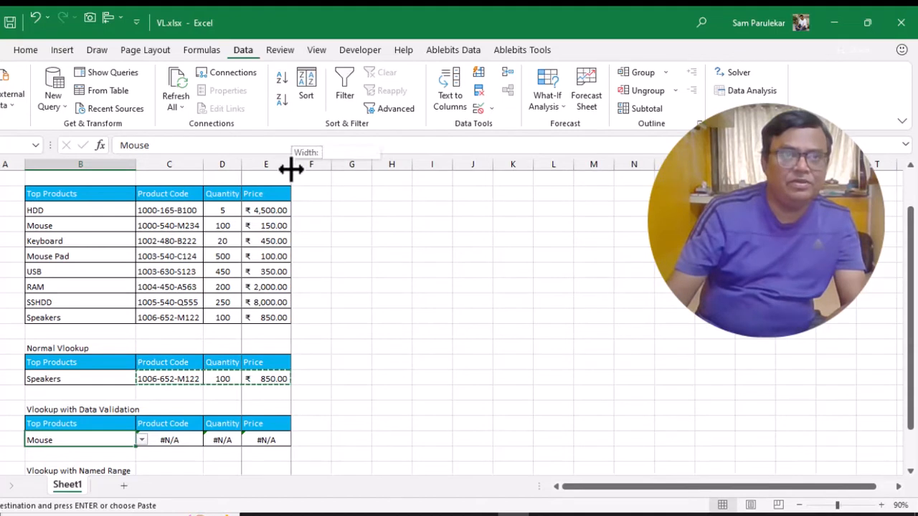
Check the lookup range used by the copied formulas in C21:E21 and clear those three cells
{"action": "left_click", "coordinate": [189, 438]}
{"action": "left_click", "coordinate": [228, 439]}
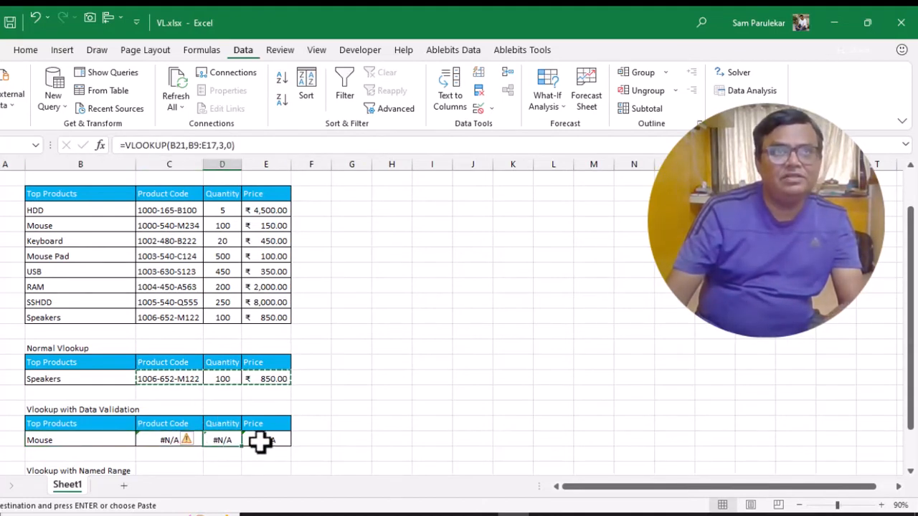
{"action": "left_click", "coordinate": [260, 441]}
{"action": "left_click", "coordinate": [156, 441]}
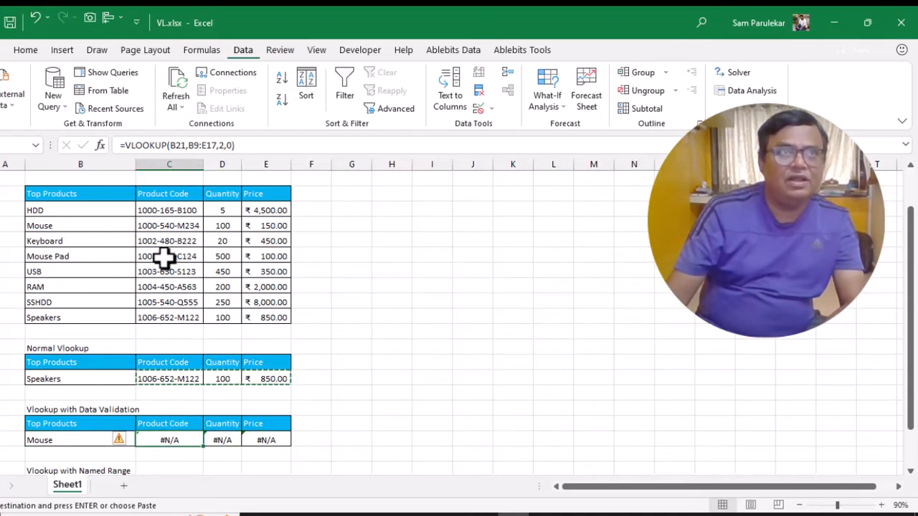
{"action": "left_click", "coordinate": [183, 146]}
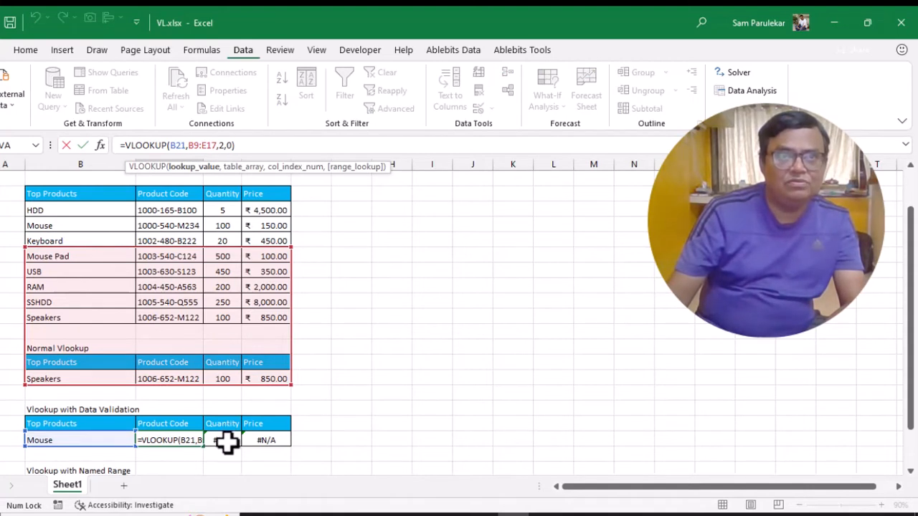
{"action": "key", "text": "Return"}
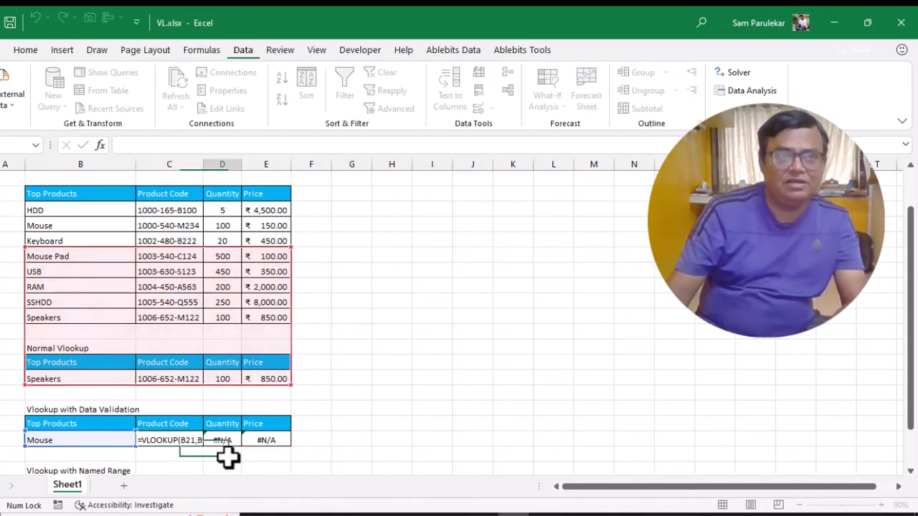
{"action": "left_click_drag", "start_coordinate": [174, 435], "coordinate": [255, 437]}
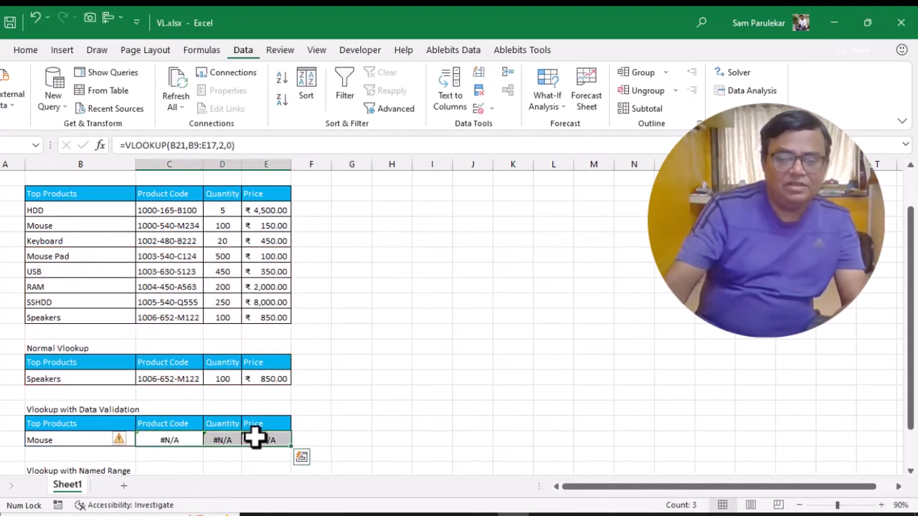
{"action": "key", "text": "Delete"}
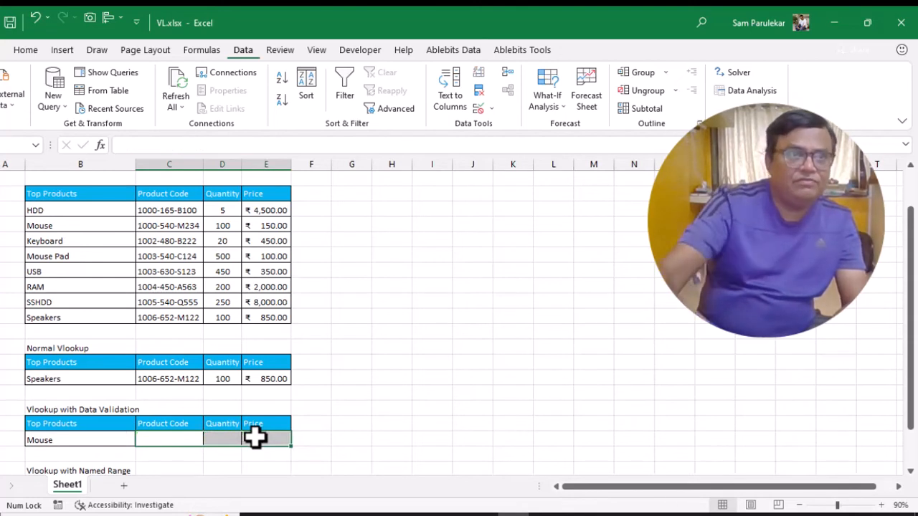
Enter =vlookup(B21,B5:E13,2,0) in cell C21 to fetch the product code for the product selected in B21
{"action": "left_click", "coordinate": [166, 443]}
{"action": "type", "text": "=vlookup("}
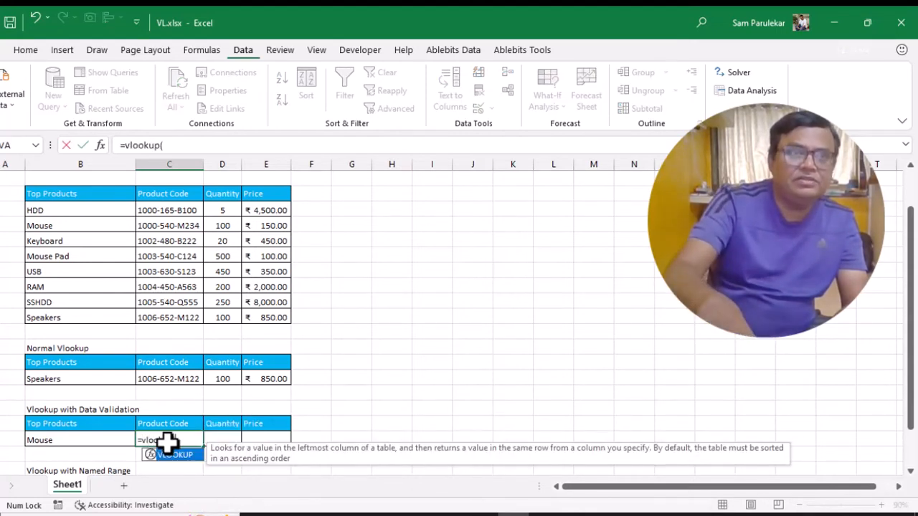
{"action": "left_click", "coordinate": [79, 443]}
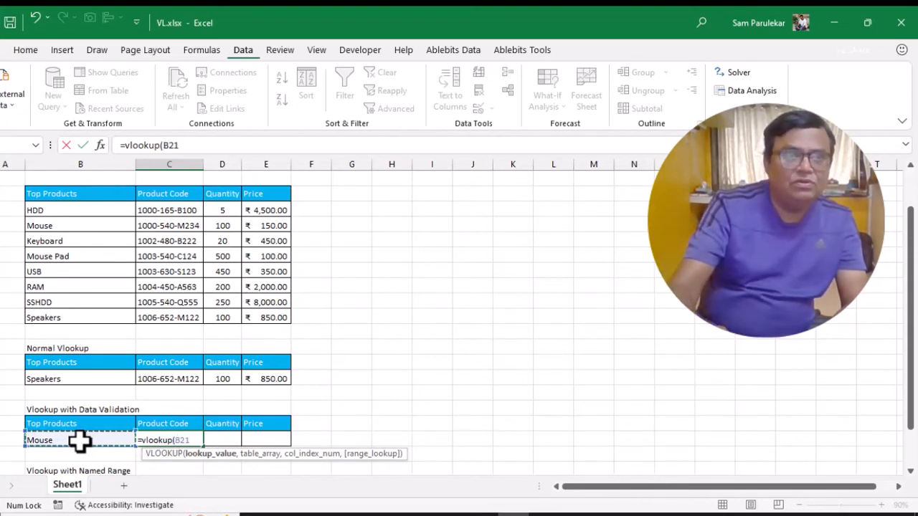
{"action": "type", "text": ","}
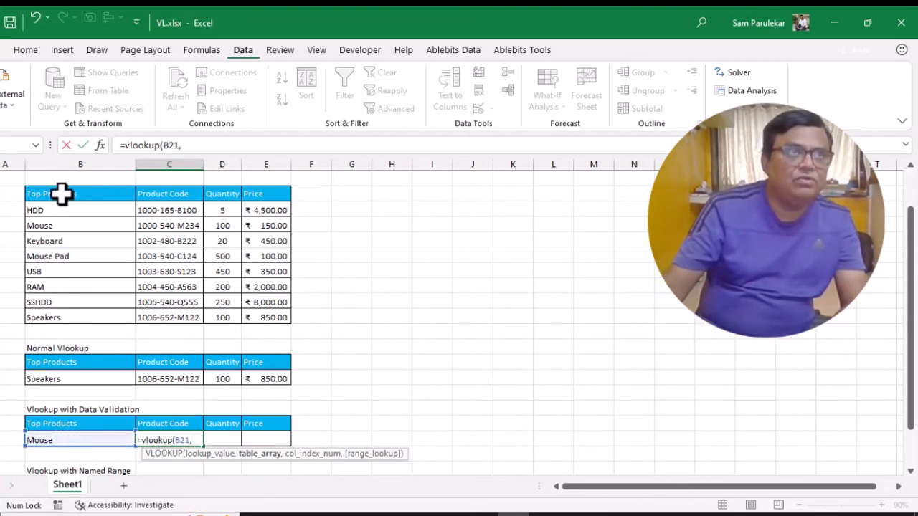
{"action": "left_click_drag", "start_coordinate": [62, 192], "coordinate": [267, 313]}
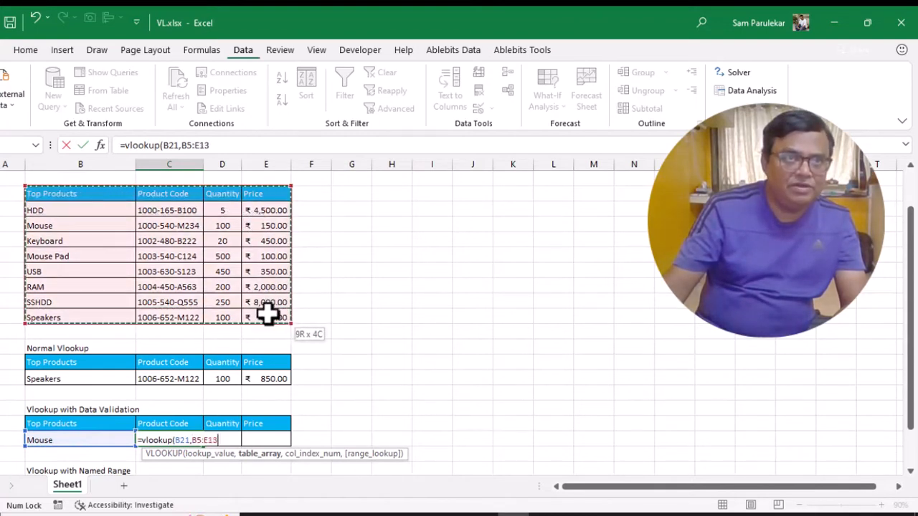
{"action": "type", "text": ","}
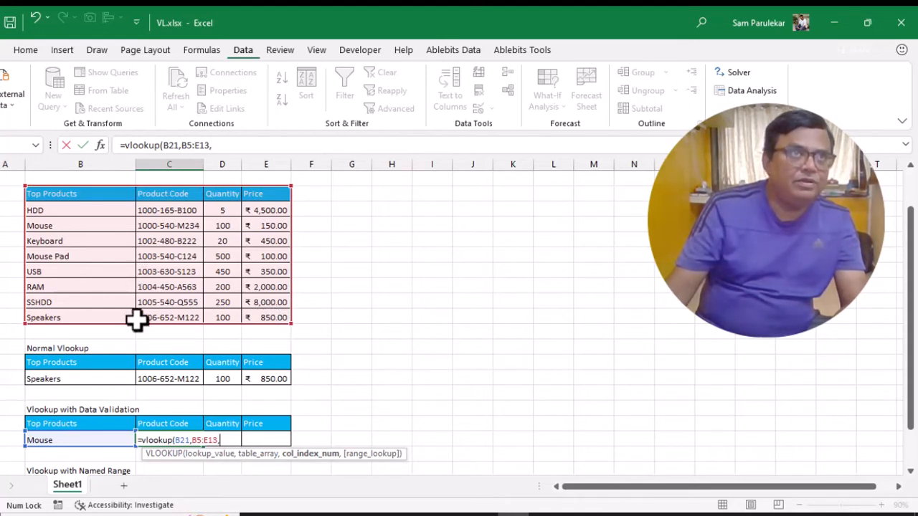
{"action": "type", "text": "2"}
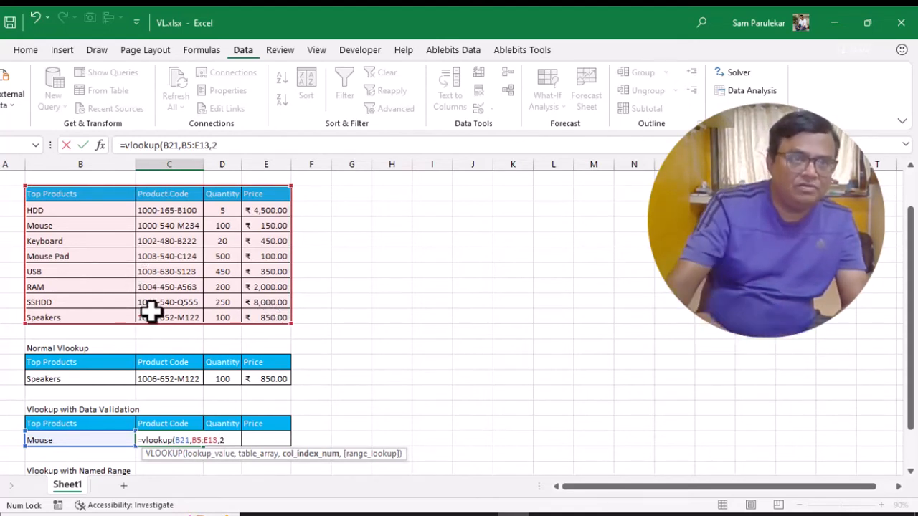
{"action": "type", "text": ","}
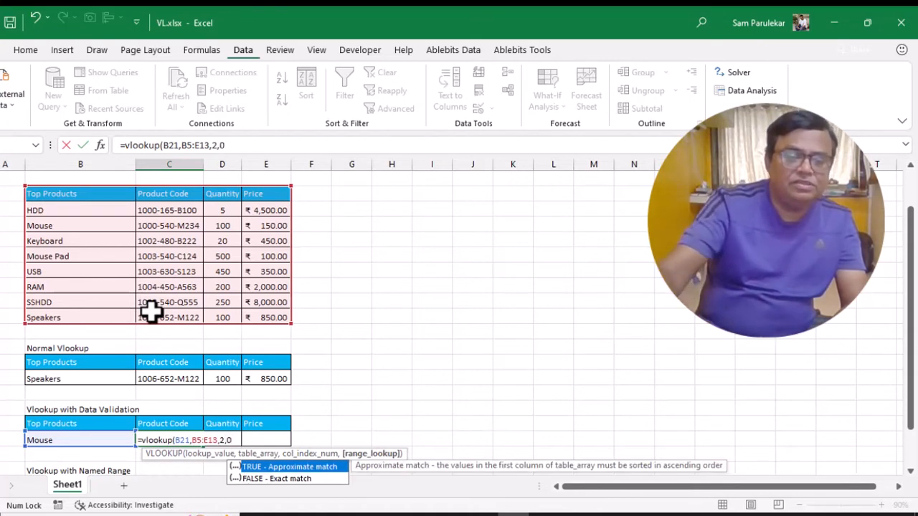
{"action": "type", "text": "0)"}
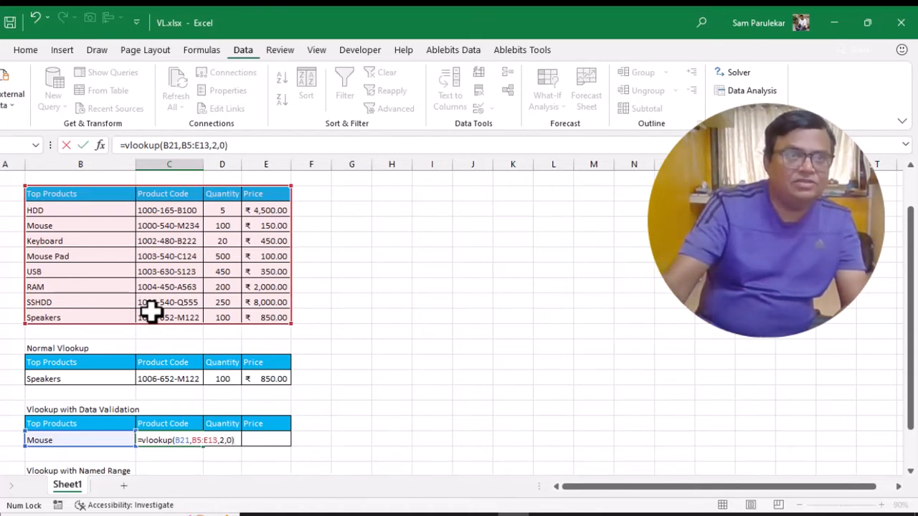
{"action": "key", "text": "Return"}
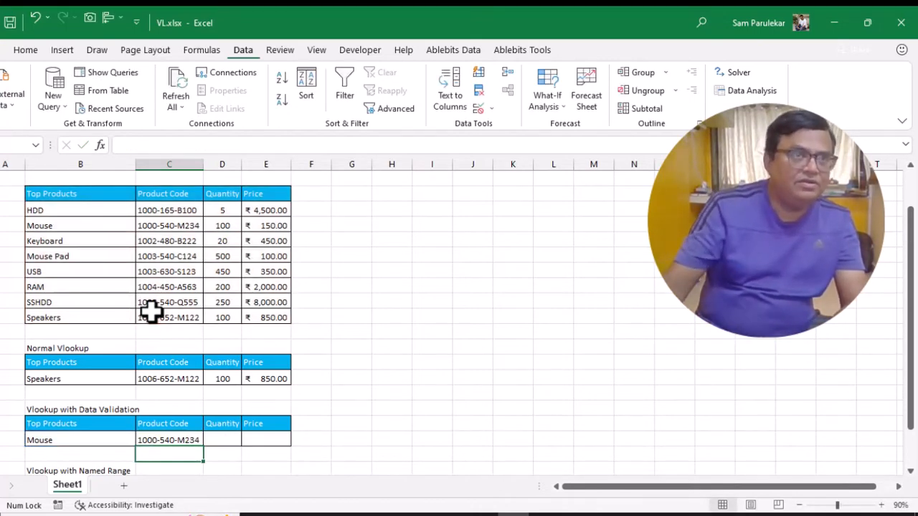
Enter =vlookup(B21,B5:E13,3,0) in cell D21 to fetch the quantity for the selected product
{"action": "left_click", "coordinate": [227, 439]}
{"action": "type", "text": "=v"}
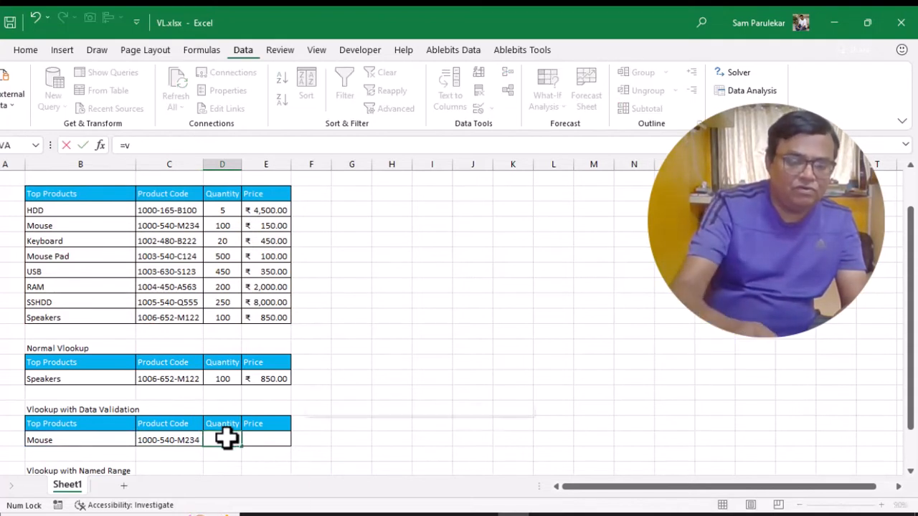
{"action": "type", "text": "lookup"}
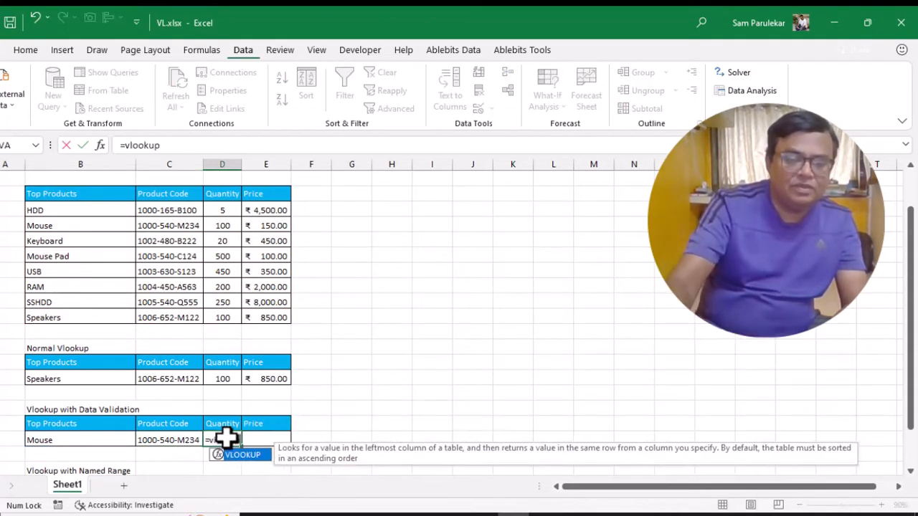
{"action": "type", "text": "("}
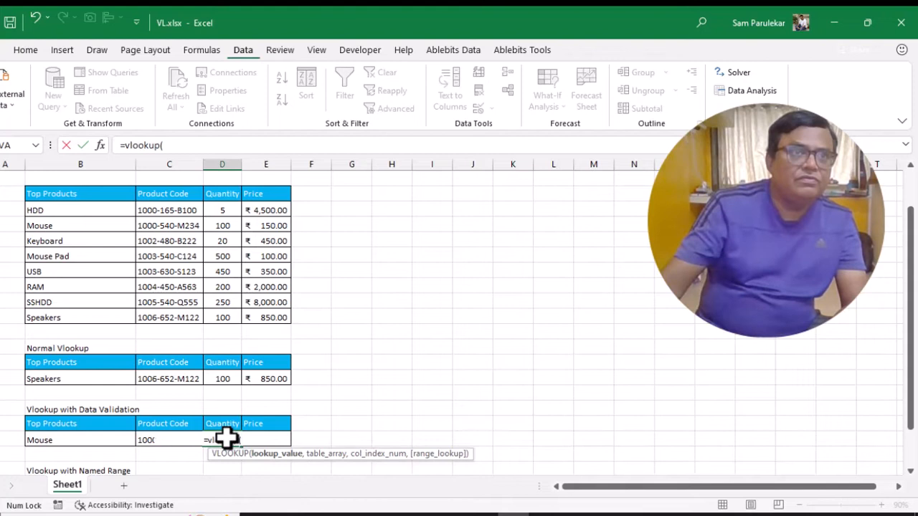
{"action": "left_click", "coordinate": [106, 441]}
{"action": "type", "text": ","}
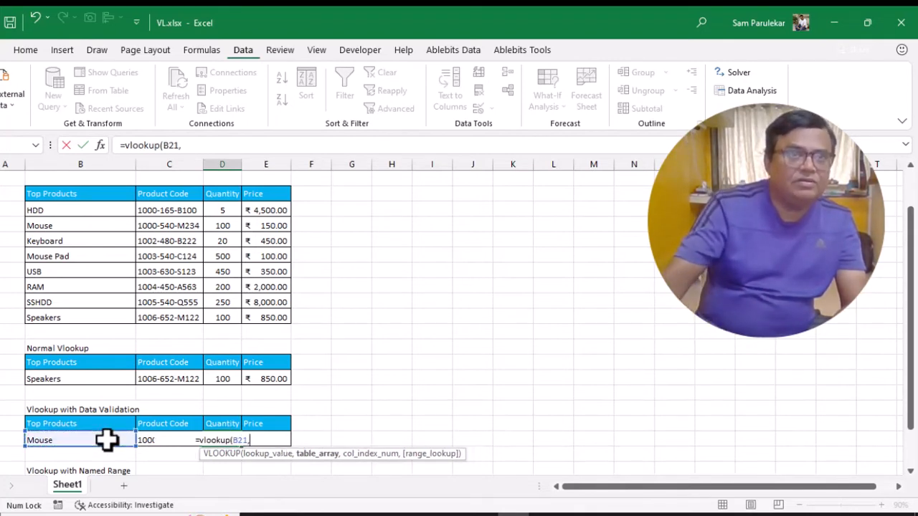
{"action": "left_click", "coordinate": [76, 198]}
{"action": "left_click_drag", "start_coordinate": [153, 204], "coordinate": [265, 314]}
{"action": "type", "text": ","}
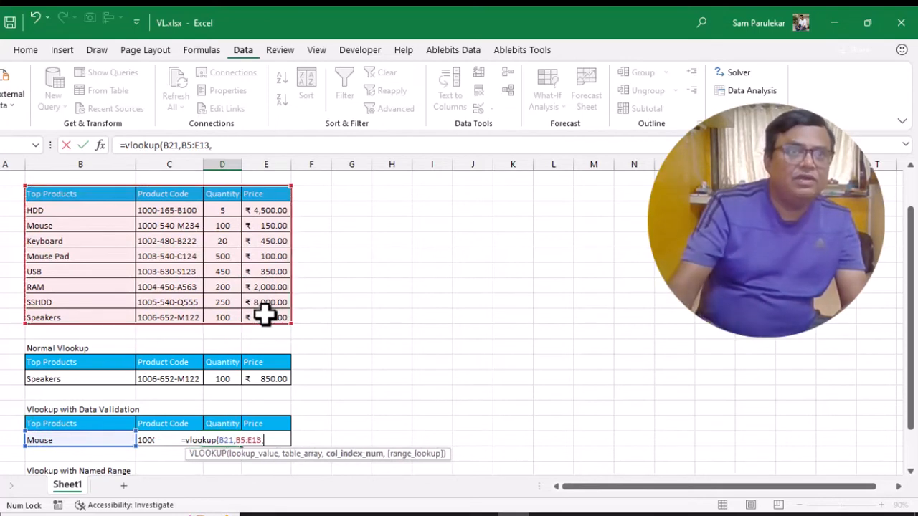
{"action": "type", "text": "3"}
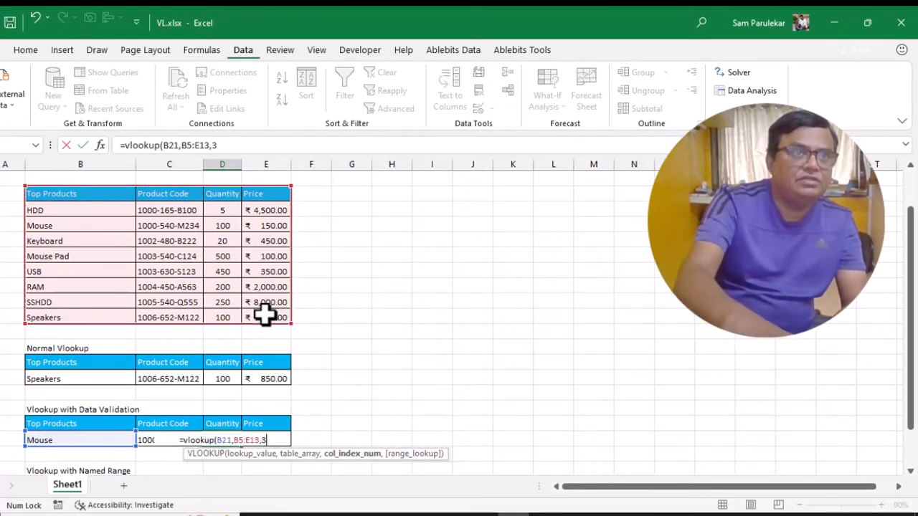
{"action": "type", "text": ",0"}
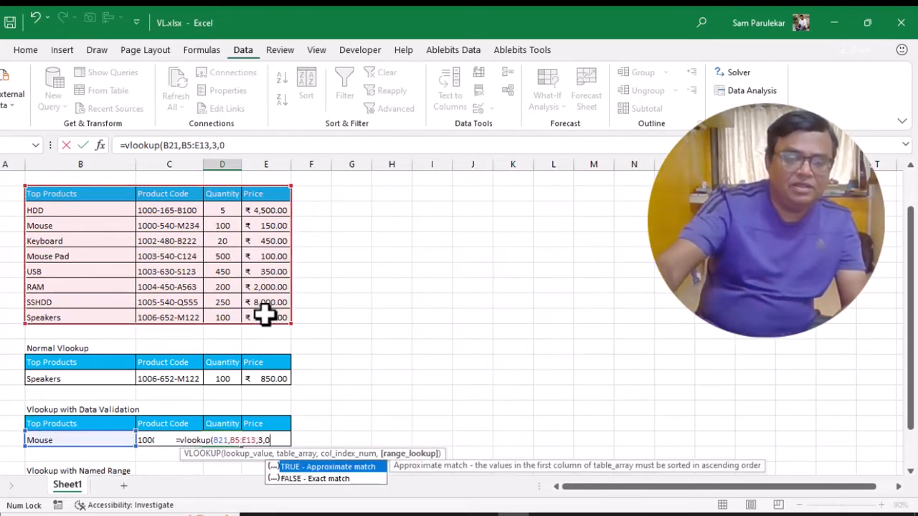
{"action": "type", "text": ")"}
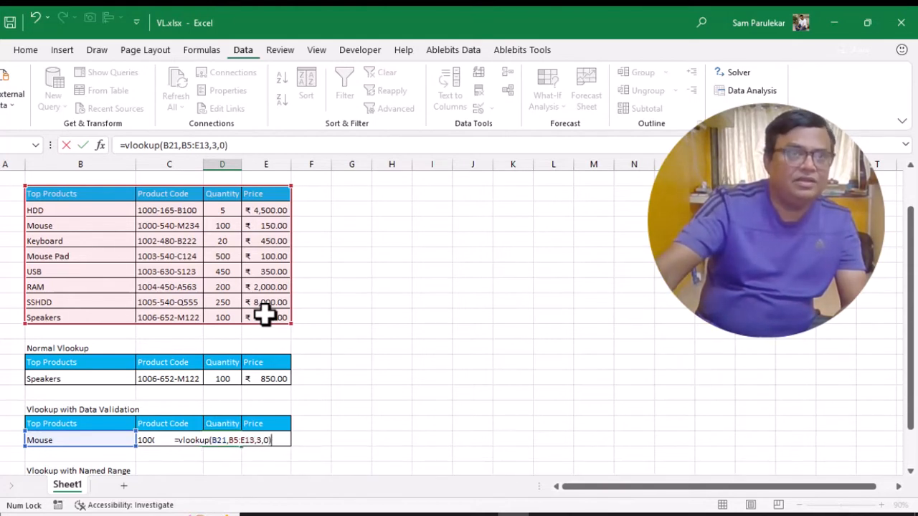
{"action": "key", "text": "Return"}
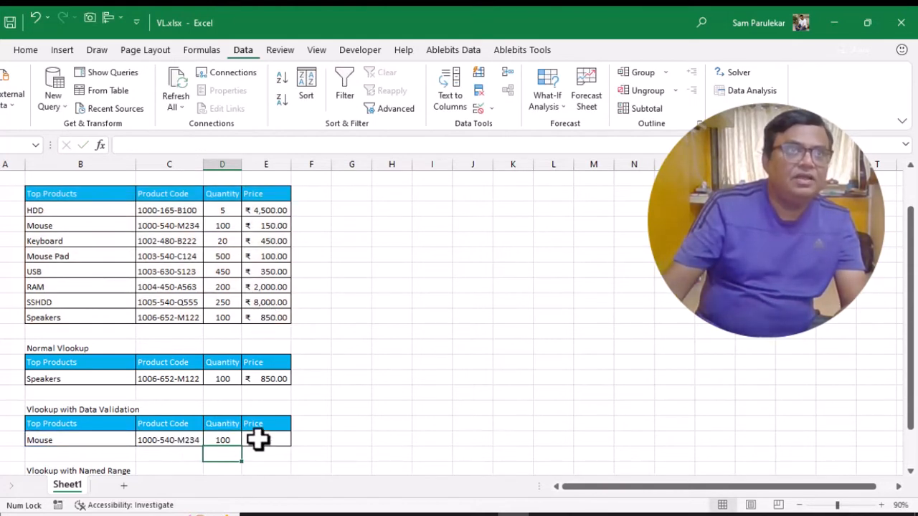
Enter =vlookup(B21,B5:E13,4,0) in cell E21 to fetch the price for the selected product
{"action": "left_click", "coordinate": [258, 440]}
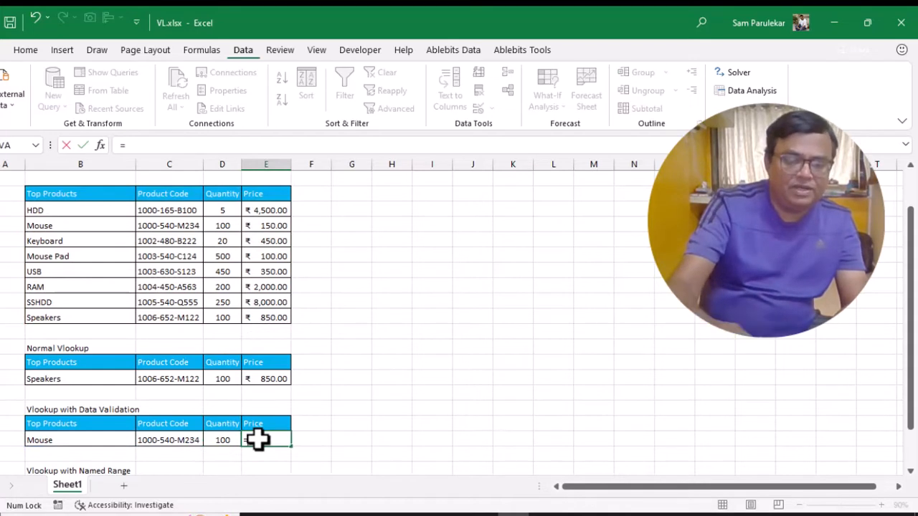
{"action": "type", "text": "=vlooku"}
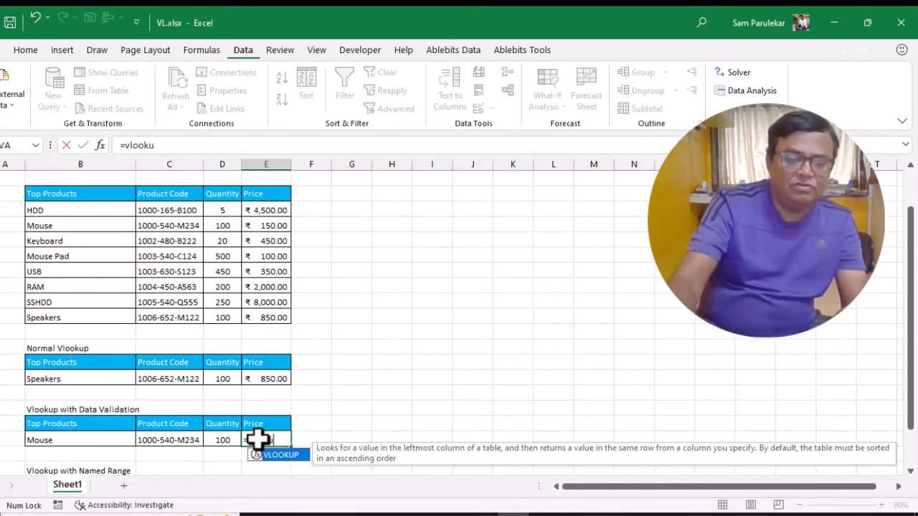
{"action": "type", "text": "p("}
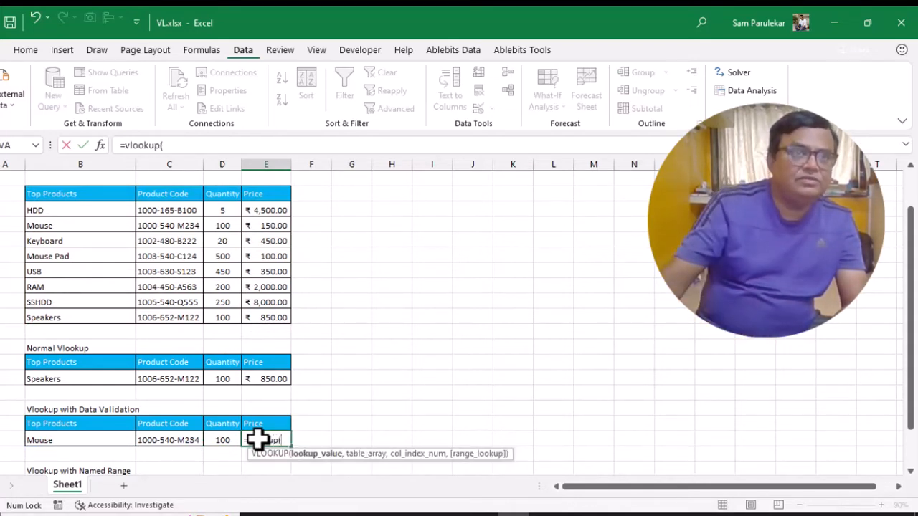
{"action": "left_click", "coordinate": [111, 442]}
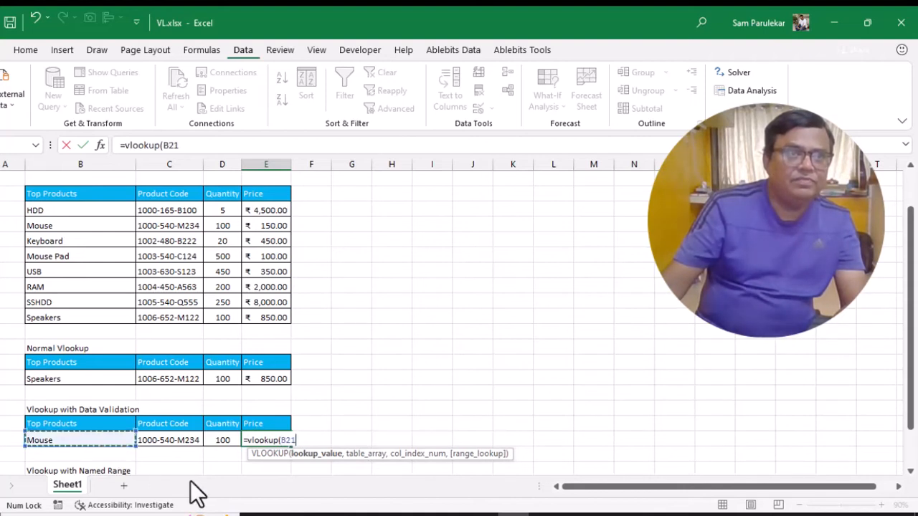
{"action": "type", "text": ","}
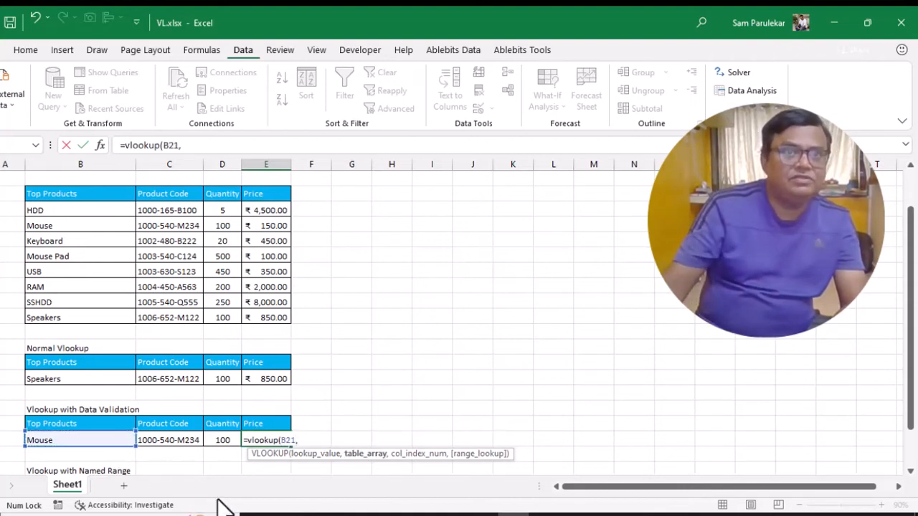
{"action": "left_click_drag", "start_coordinate": [46, 188], "coordinate": [267, 315]}
{"action": "type", "text": ","}
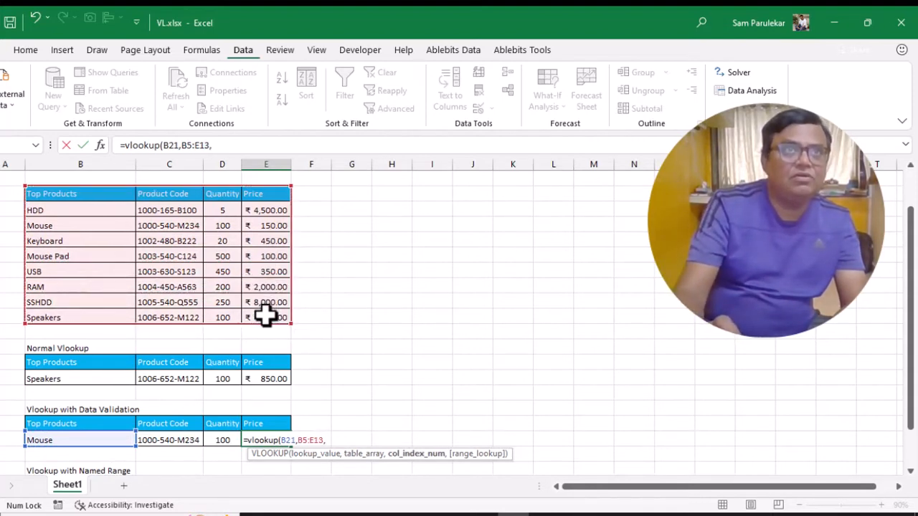
{"action": "type", "text": "4"}
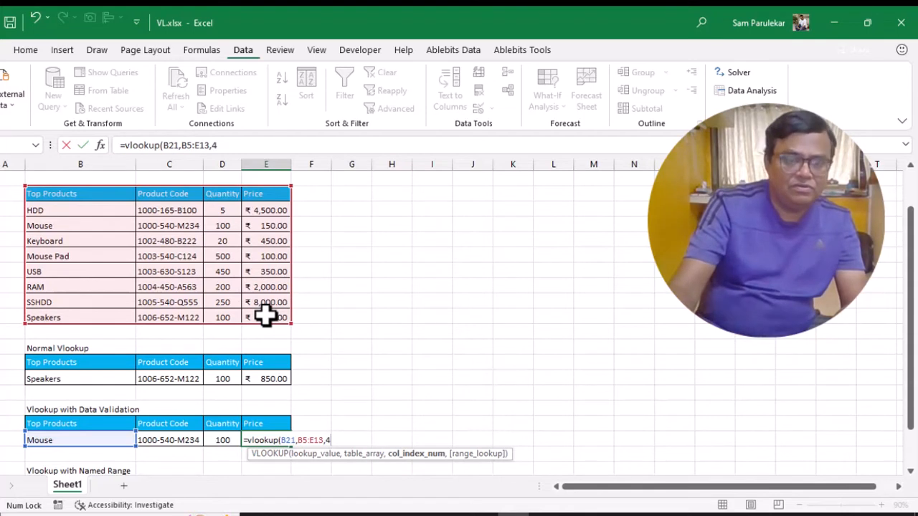
{"action": "type", "text": ",0"}
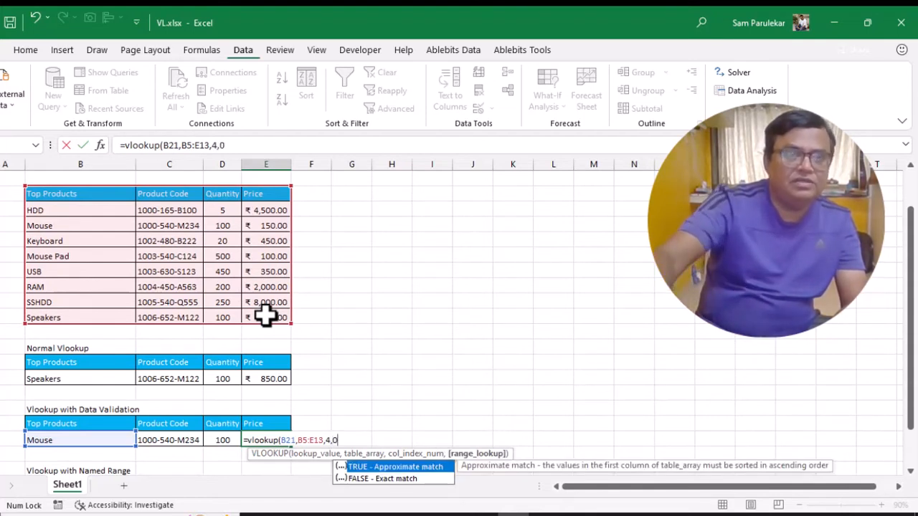
{"action": "type", "text": ")"}
{"action": "key", "text": "Return"}
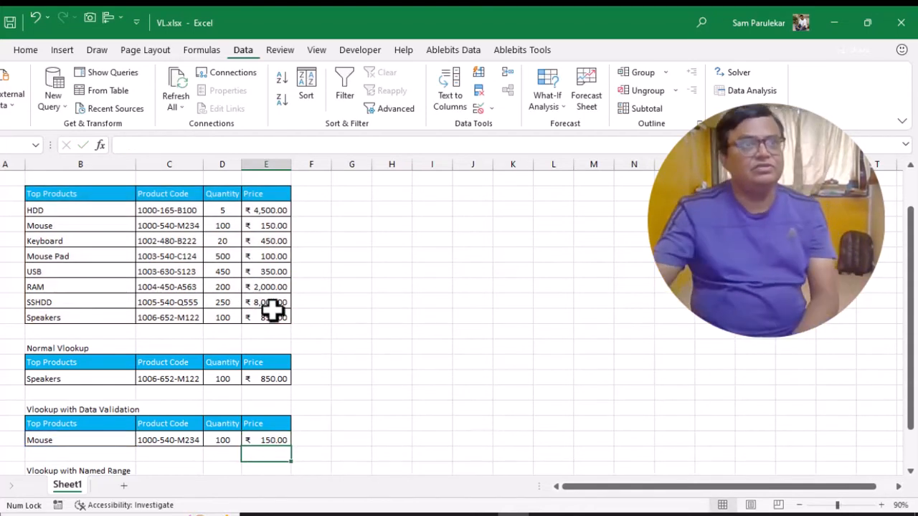
Test the lookups by choosing RAM, Mouse and finally Speakers from the dropdown list in cell B21
{"action": "left_click", "coordinate": [77, 444]}
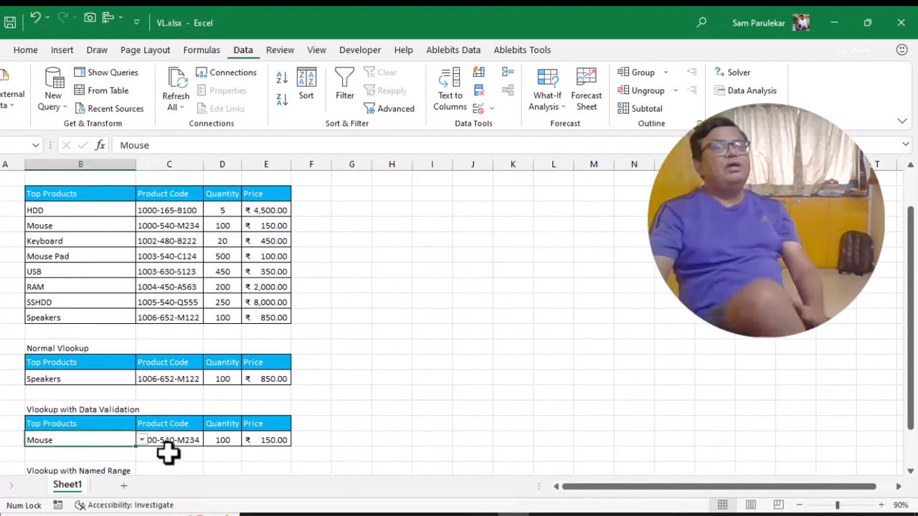
{"action": "left_click", "coordinate": [139, 440]}
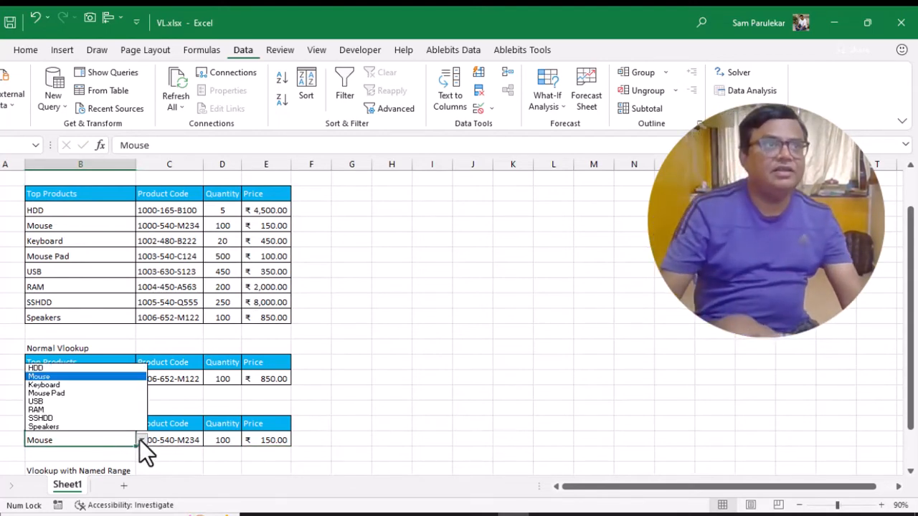
{"action": "left_click", "coordinate": [61, 409]}
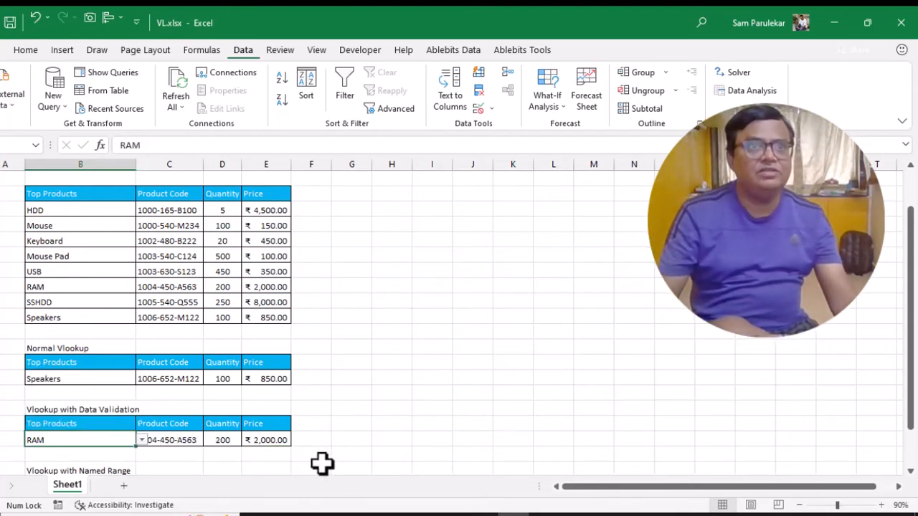
{"action": "left_click", "coordinate": [142, 440]}
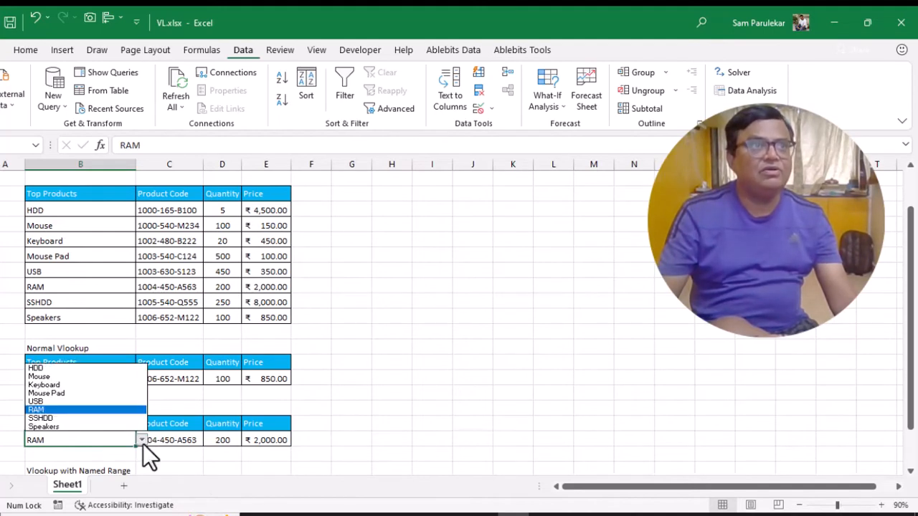
{"action": "left_click", "coordinate": [55, 375]}
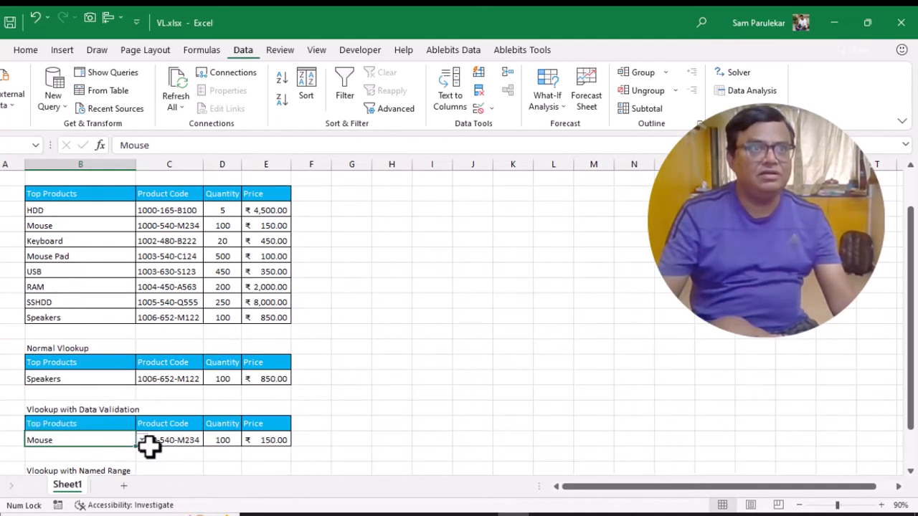
{"action": "left_click", "coordinate": [143, 441]}
{"action": "left_click", "coordinate": [74, 426]}
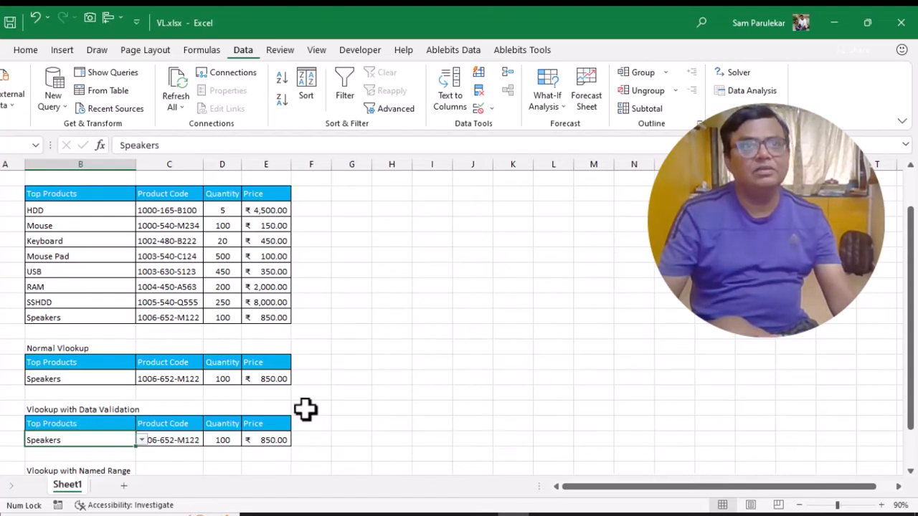
{"action": "left_click", "coordinate": [305, 409]}
{"action": "scroll", "coordinate": [304, 409], "scroll_direction": "down", "scroll_amount": 1}
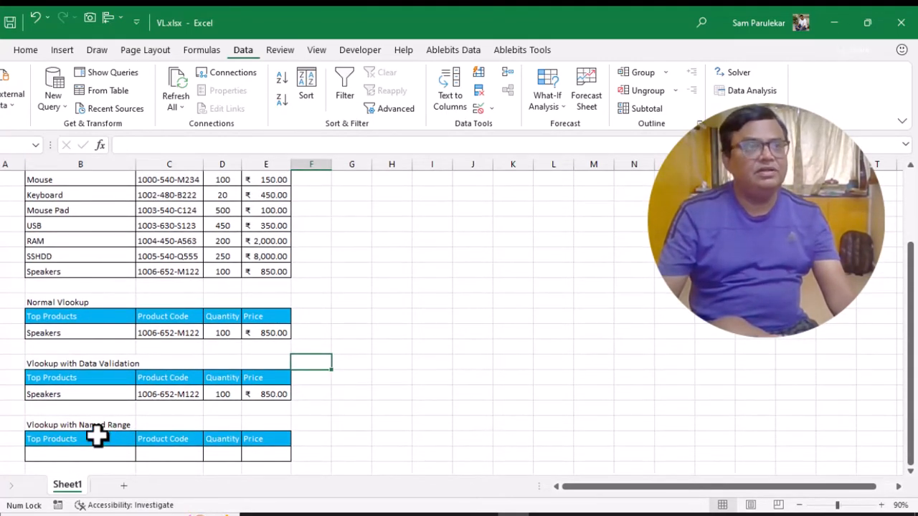
{"action": "scroll", "coordinate": [97, 435], "scroll_direction": "up", "scroll_amount": 1}
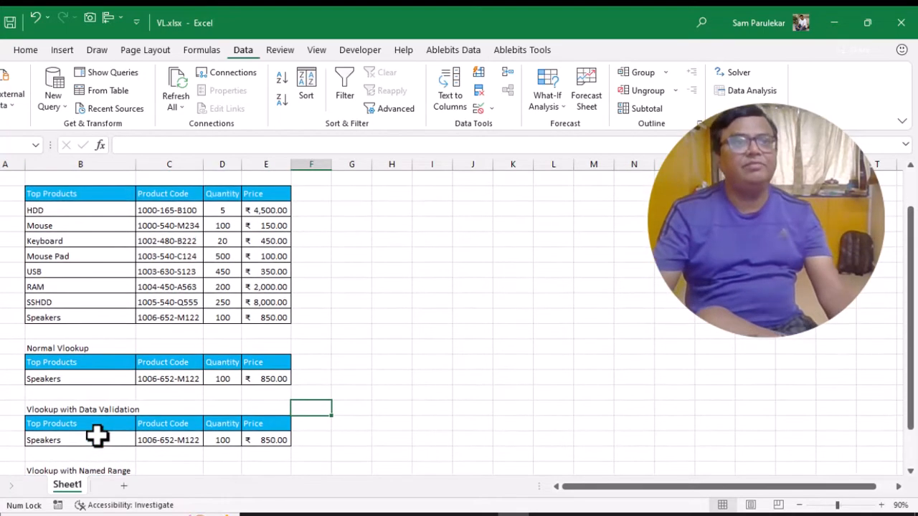
Convert the product list B5:E13 into a table with headers
{"action": "scroll", "coordinate": [97, 436], "scroll_direction": "down", "scroll_amount": 1}
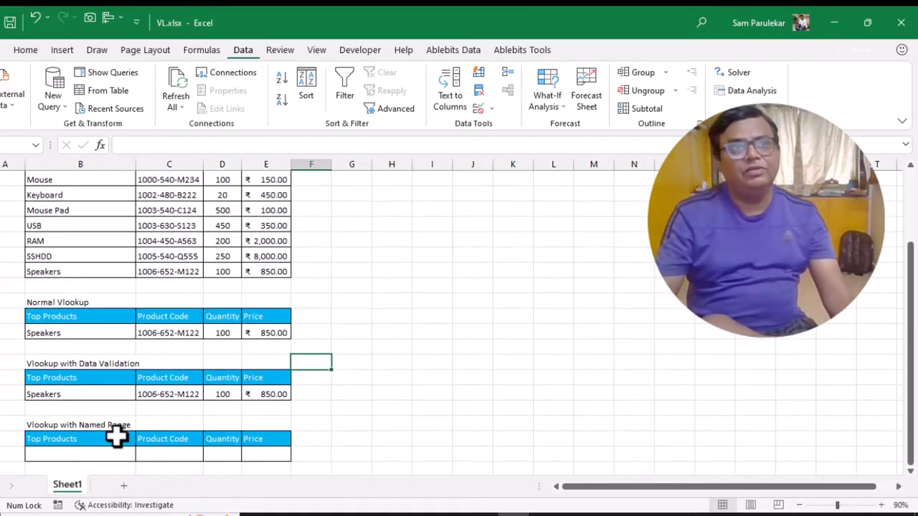
{"action": "scroll", "coordinate": [116, 454], "scroll_direction": "up", "scroll_amount": 3}
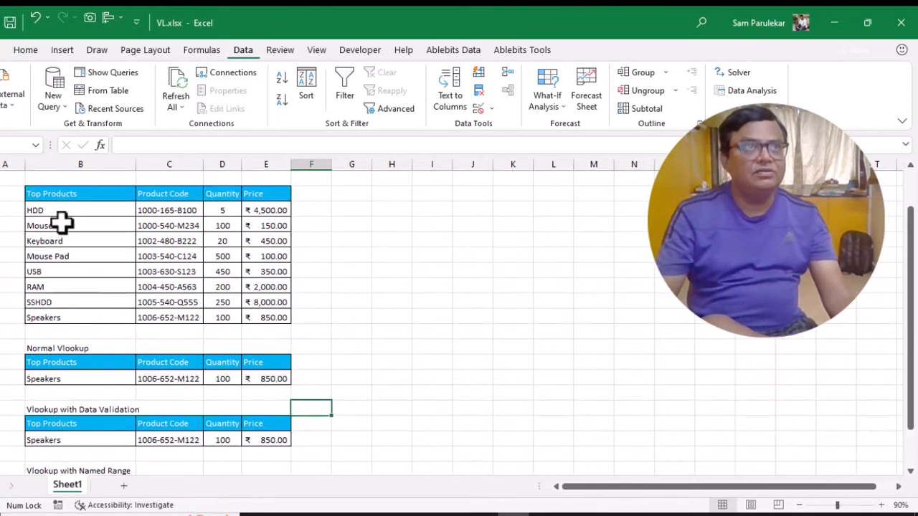
{"action": "left_click_drag", "start_coordinate": [43, 194], "coordinate": [257, 313]}
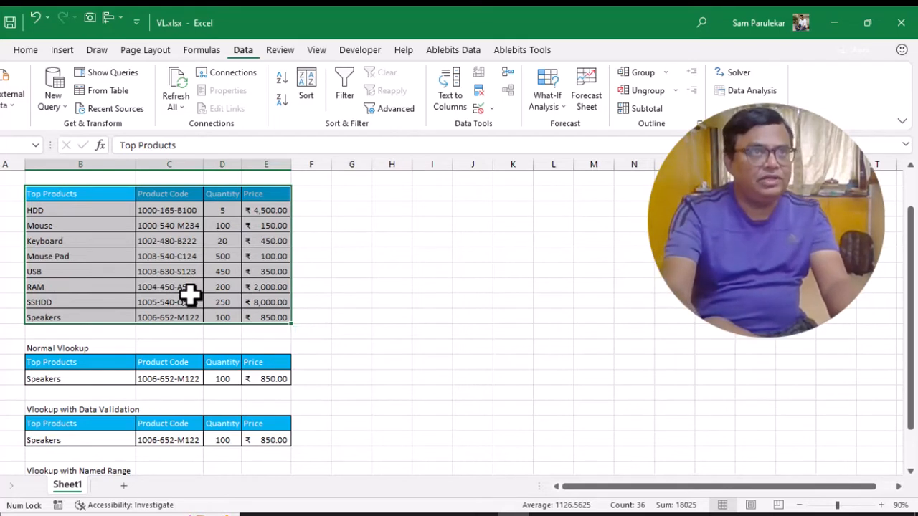
{"action": "key", "text": "ctrl+t"}
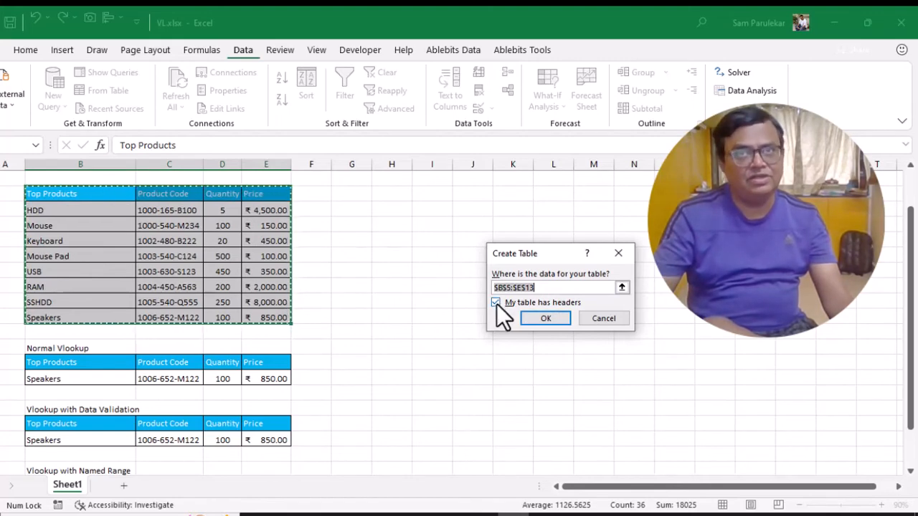
{"action": "left_click", "coordinate": [546, 318]}
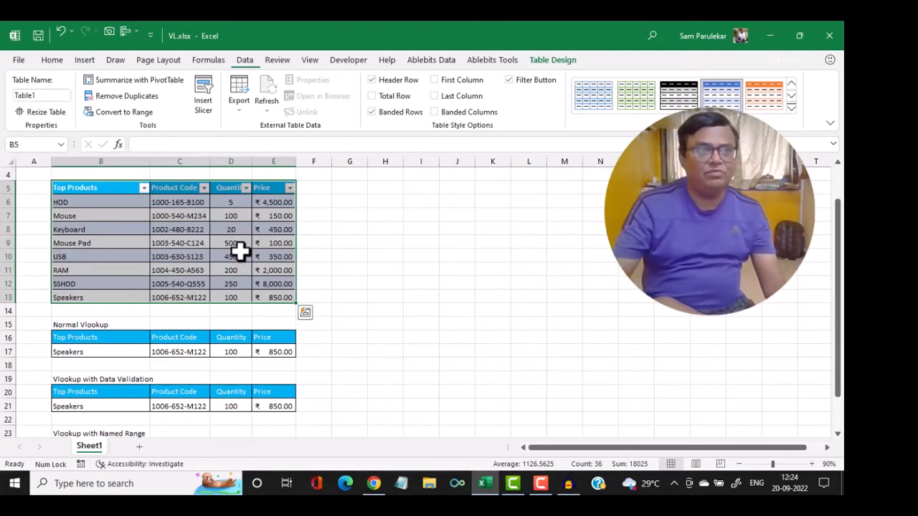
{"action": "left_click", "coordinate": [350, 351]}
Enter Mouse as the lookup product in cell B25 of the Vlookup with Named Range section
{"action": "scroll", "coordinate": [258, 361], "scroll_direction": "down", "scroll_amount": 2}
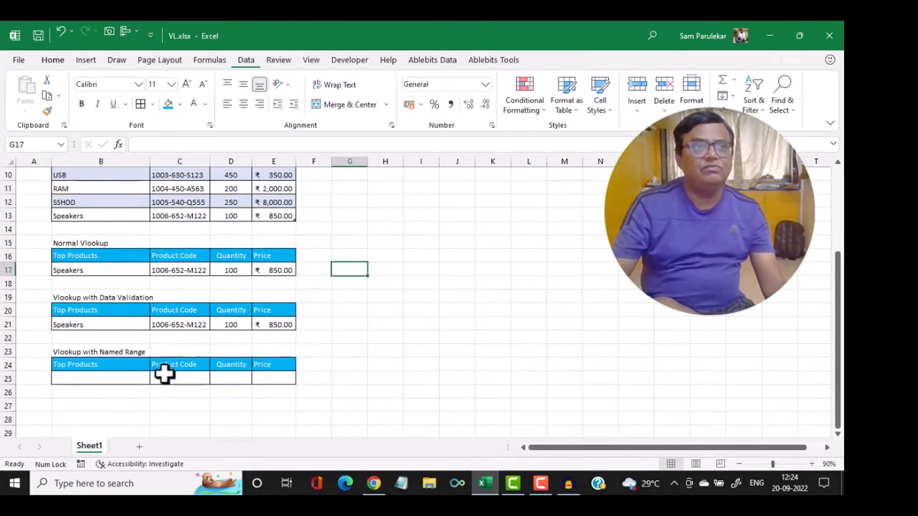
{"action": "left_click", "coordinate": [82, 379]}
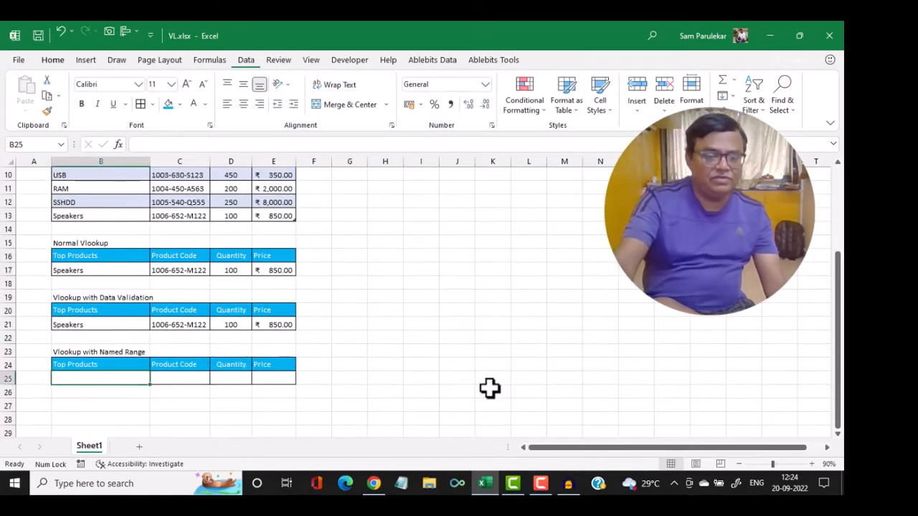
{"action": "type", "text": "=vl"}
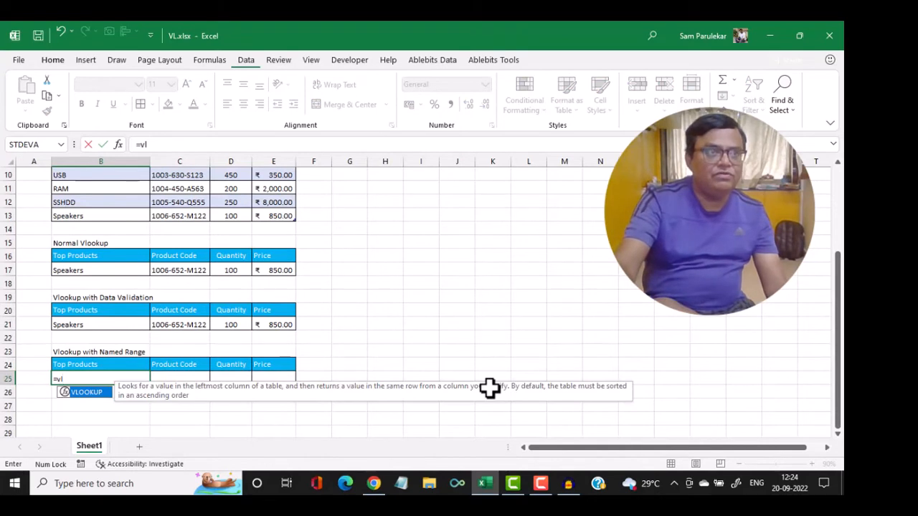
{"action": "key", "text": "Escape"}
{"action": "key", "text": "Escape"}
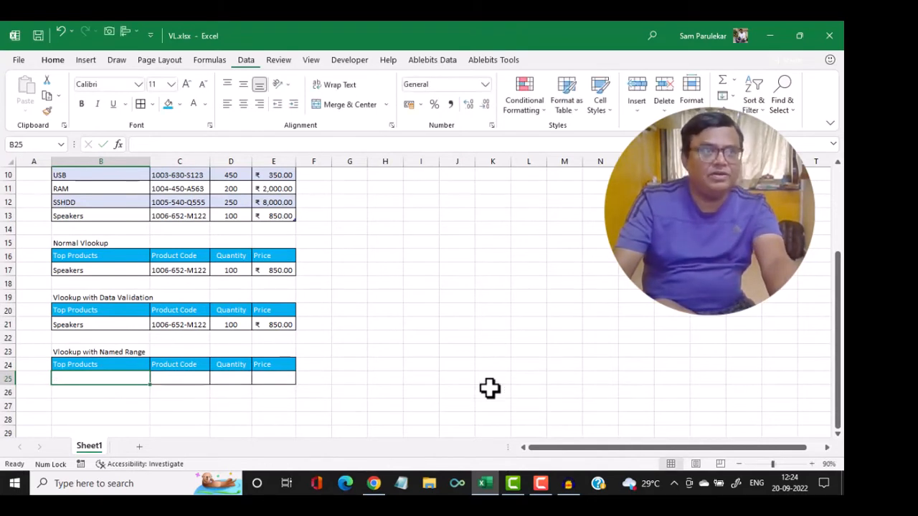
{"action": "type", "text": "Mouse"}
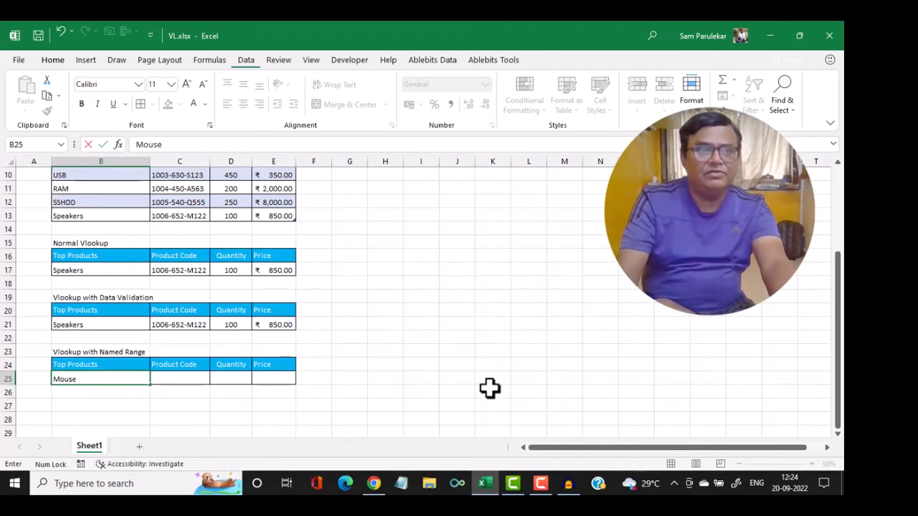
{"action": "key", "text": "Tab"}
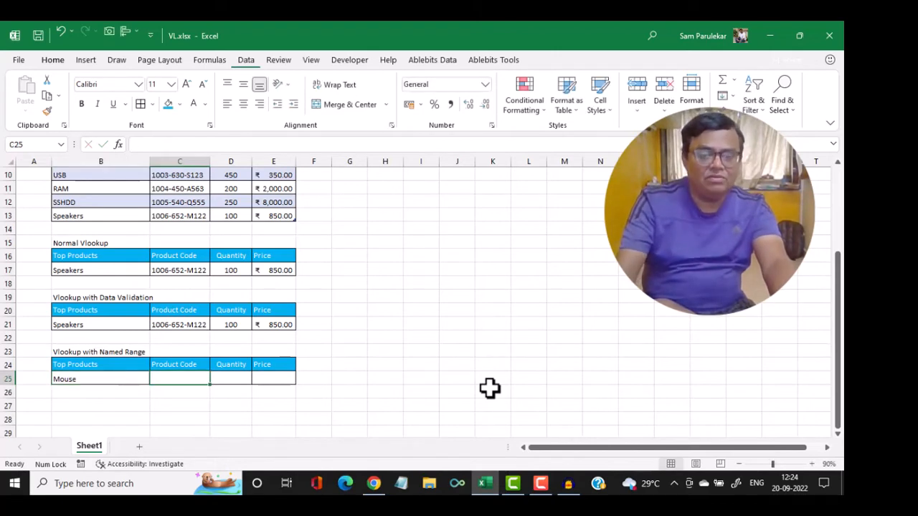
Enter =vlookup(B25,table1,2,0) in cell C25 to fetch the product code for the product in B25
{"action": "type", "text": "=vloo"}
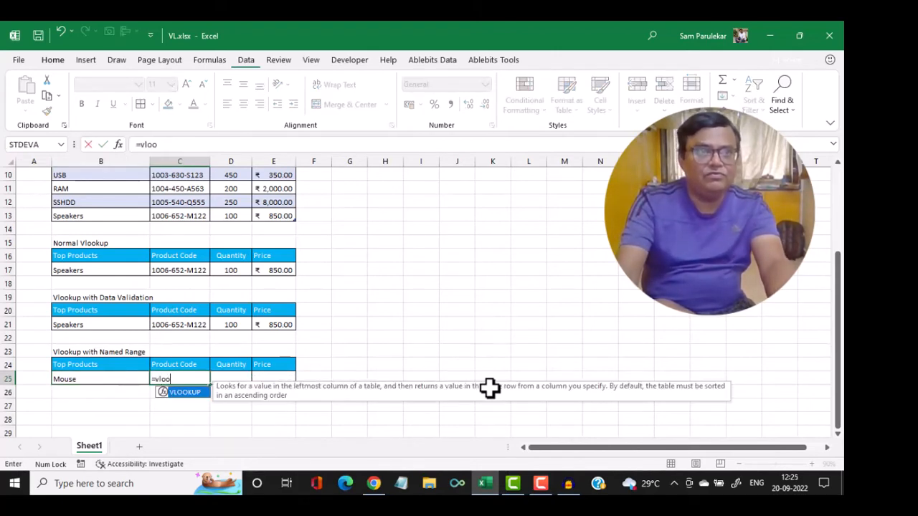
{"action": "type", "text": "kup("}
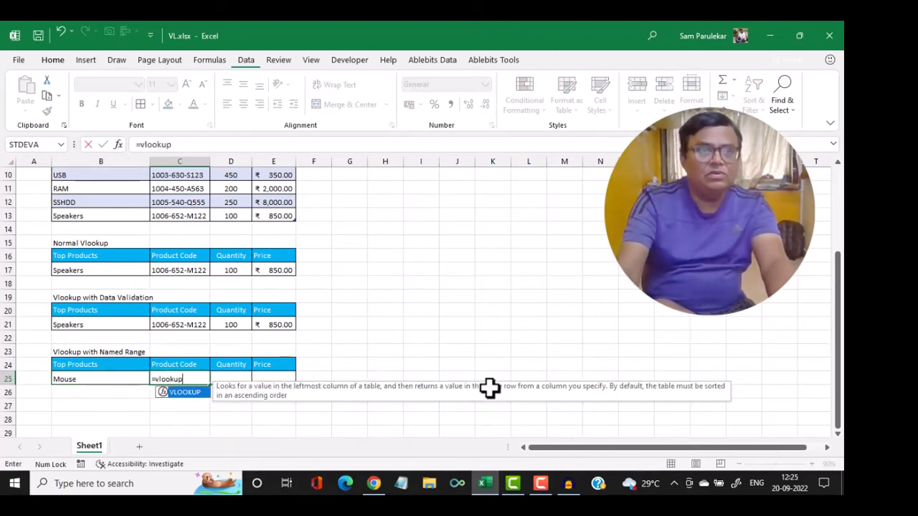
{"action": "left_click", "coordinate": [104, 382]}
{"action": "type", "text": ","}
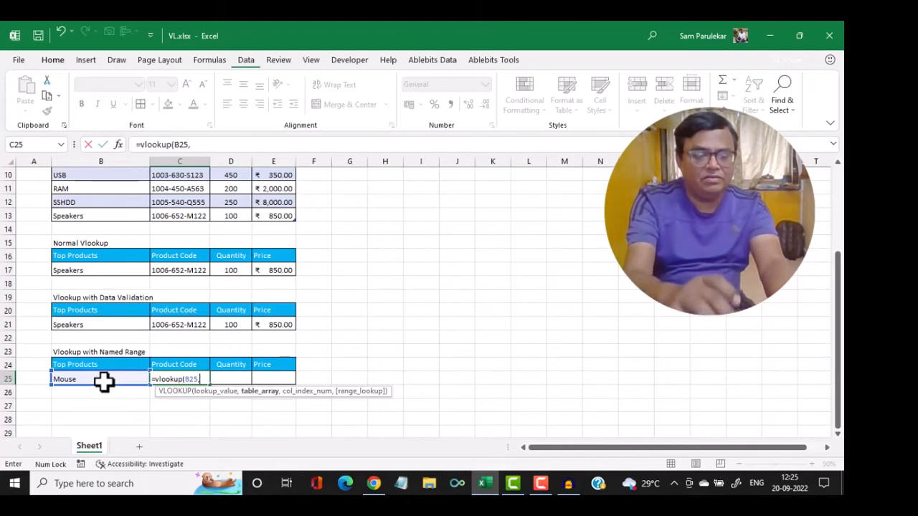
{"action": "type", "text": "table"}
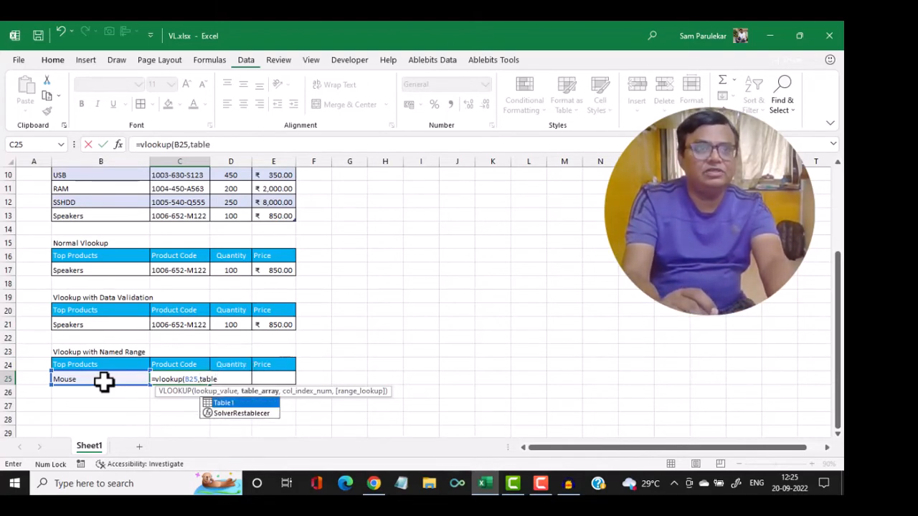
{"action": "type", "text": "1"}
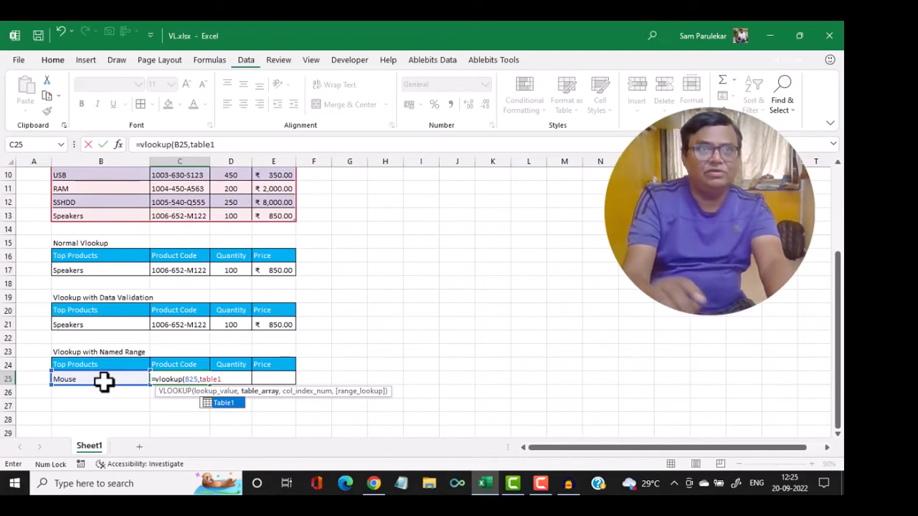
{"action": "scroll", "coordinate": [241, 281], "scroll_direction": "up", "scroll_amount": 2}
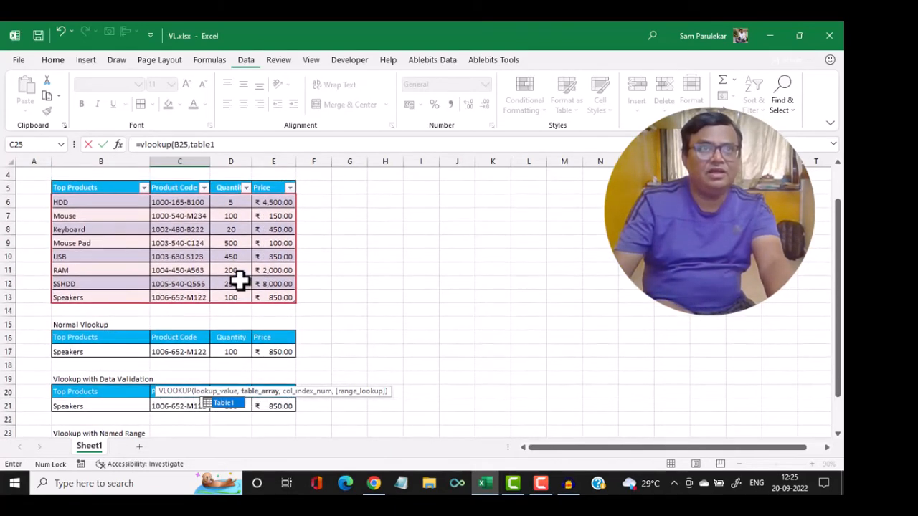
{"action": "scroll", "coordinate": [239, 282], "scroll_direction": "down", "scroll_amount": 1}
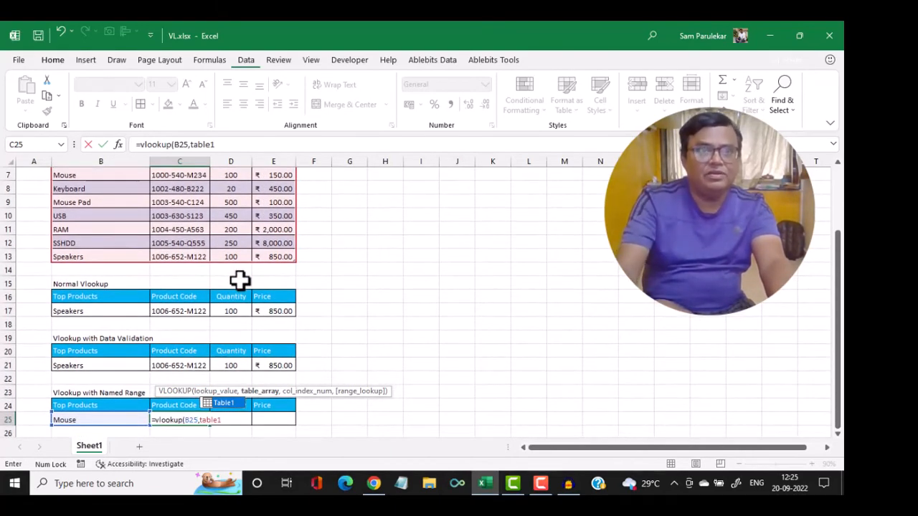
{"action": "type", "text": ","}
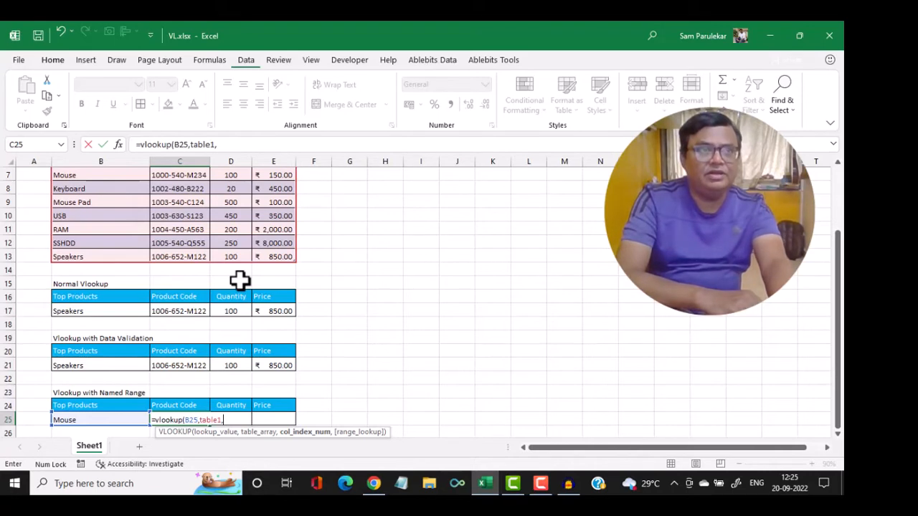
{"action": "type", "text": "2"}
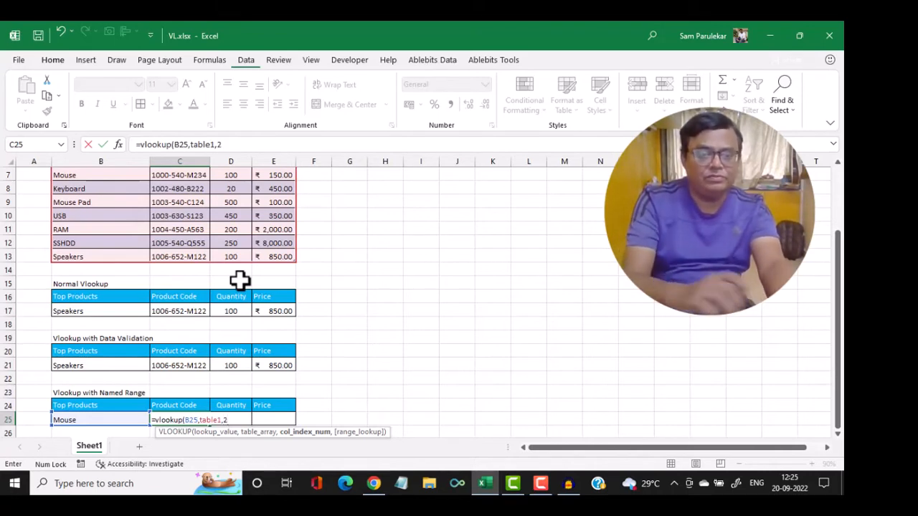
{"action": "type", "text": ",0"}
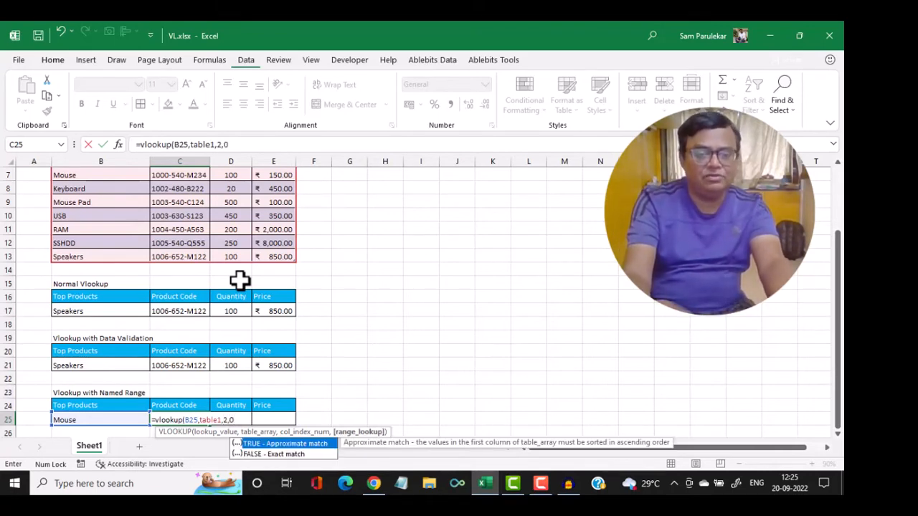
{"action": "type", "text": ")"}
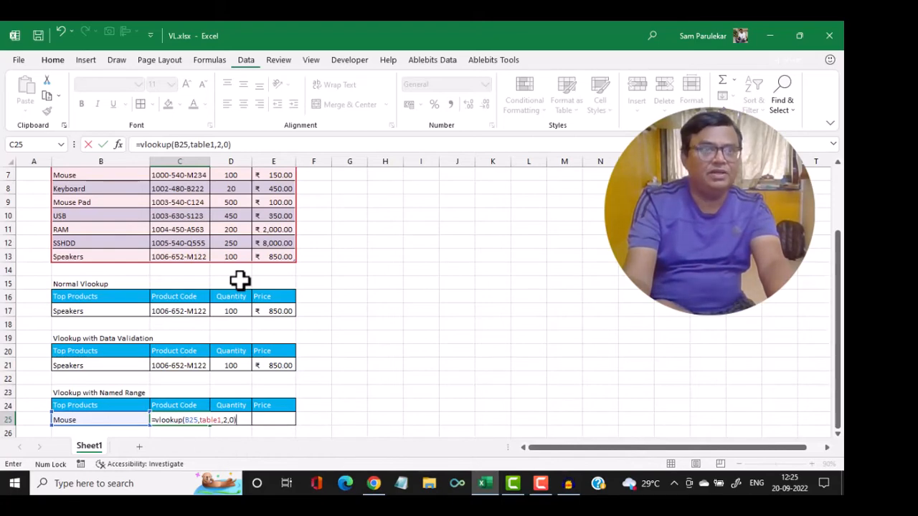
{"action": "key", "text": "Return"}
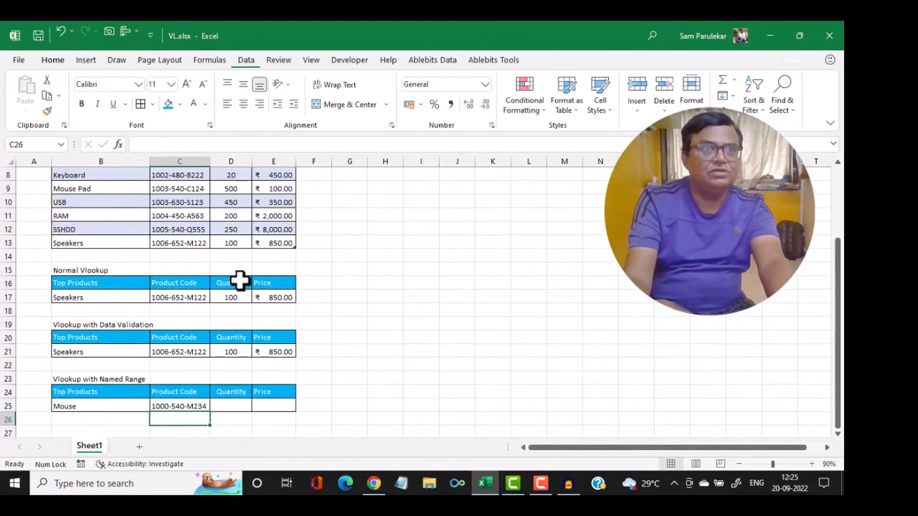
Enter =vlookup(B25,table1,3,0) in cell D25 to fetch the quantity for the product in B25
{"action": "left_click", "coordinate": [103, 407]}
{"action": "scroll", "coordinate": [134, 232], "scroll_direction": "up", "scroll_amount": 2}
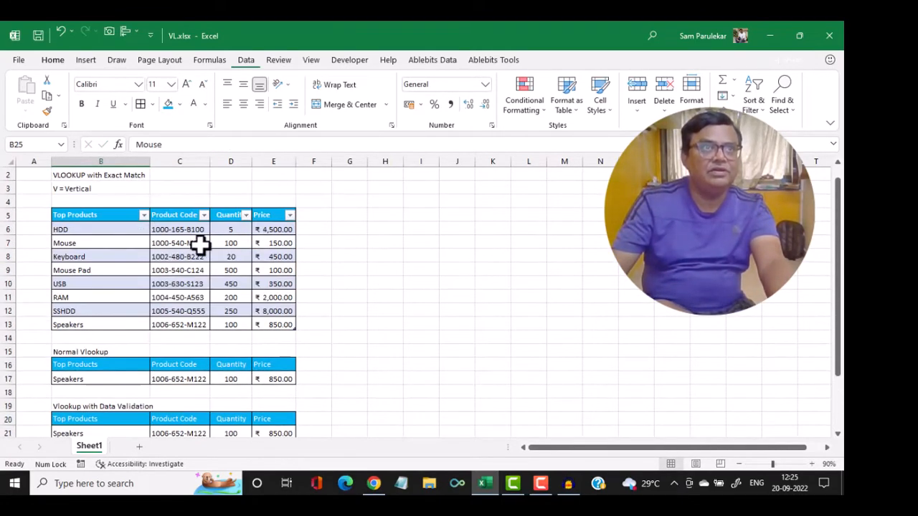
{"action": "scroll", "coordinate": [194, 329], "scroll_direction": "down", "scroll_amount": 2}
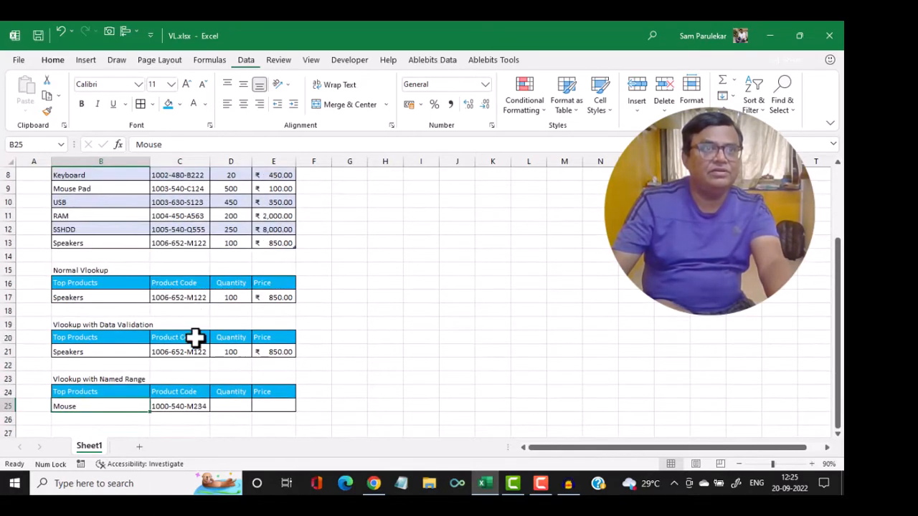
{"action": "left_click", "coordinate": [235, 409]}
{"action": "type", "text": "="}
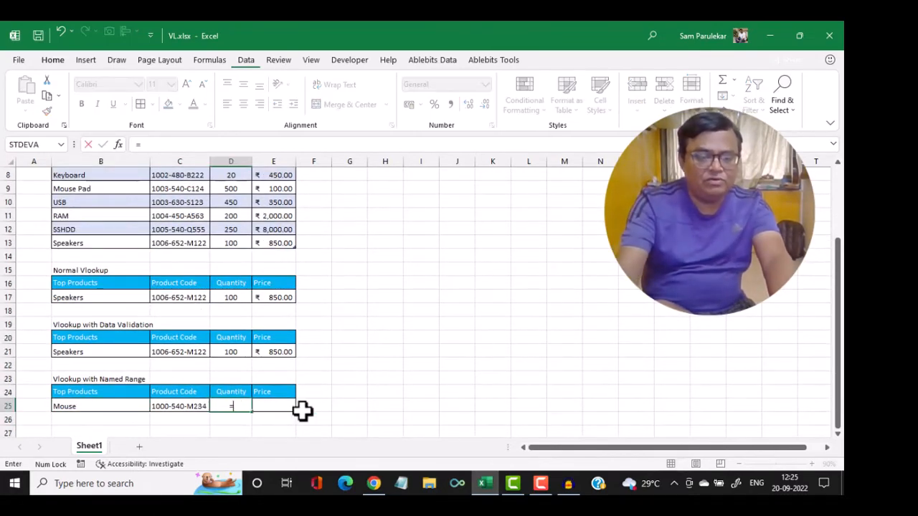
{"action": "type", "text": "vlook"}
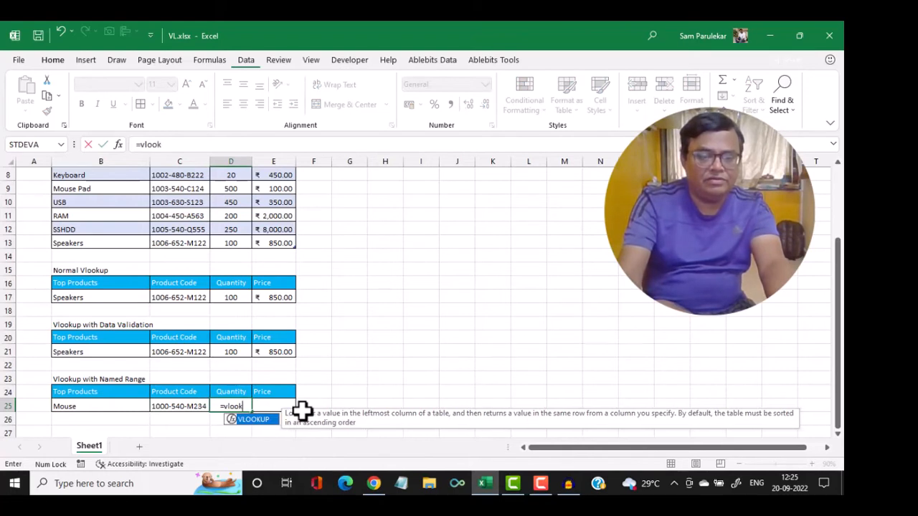
{"action": "type", "text": "up("}
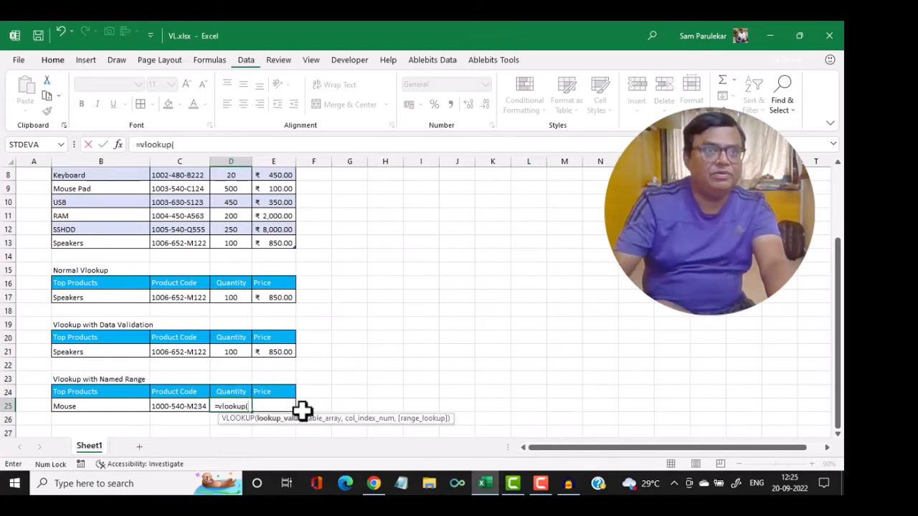
{"action": "left_click", "coordinate": [88, 408]}
{"action": "type", "text": ","}
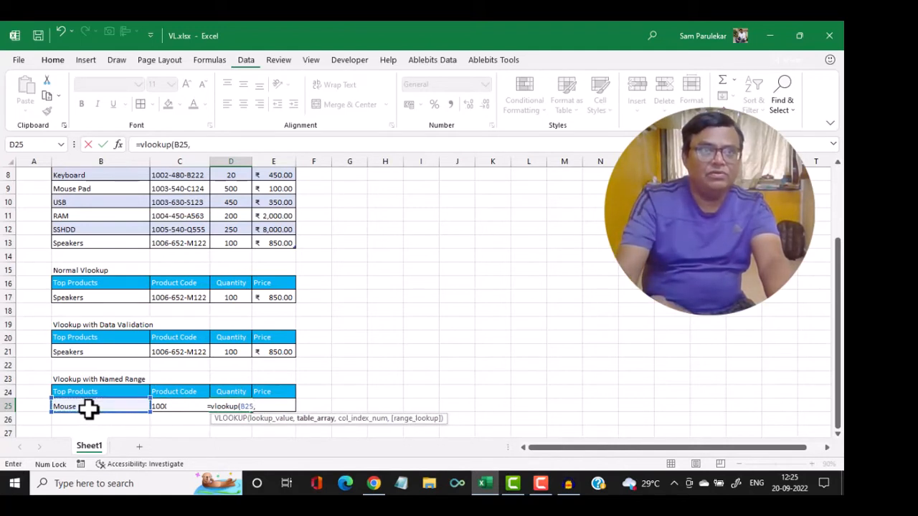
{"action": "type", "text": "tab"}
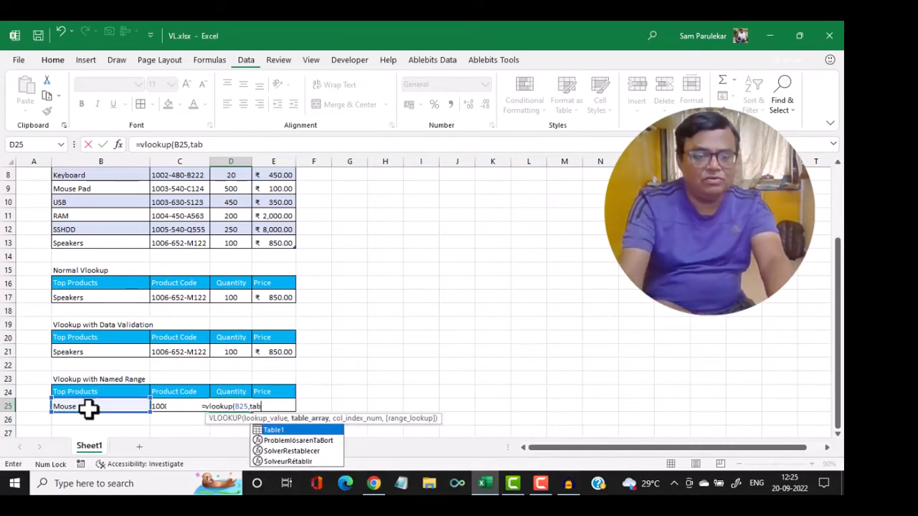
{"action": "type", "text": "le"}
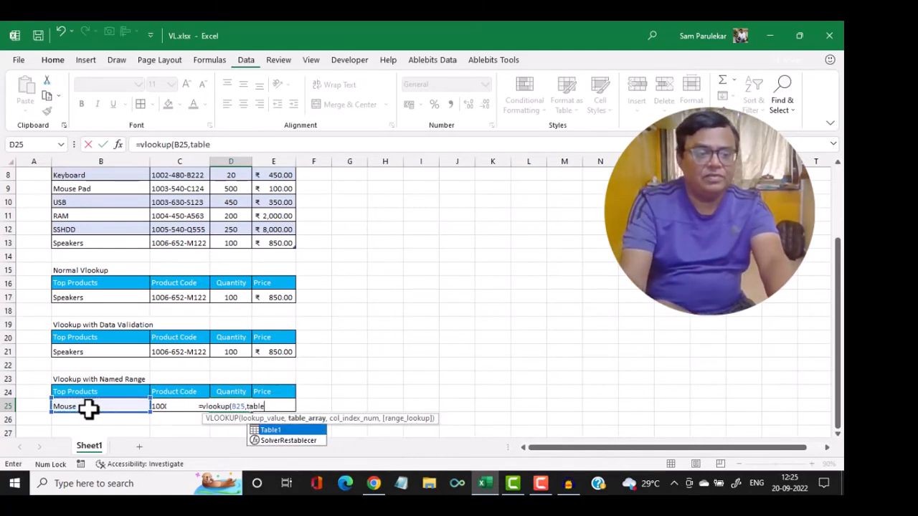
{"action": "type", "text": "1,"}
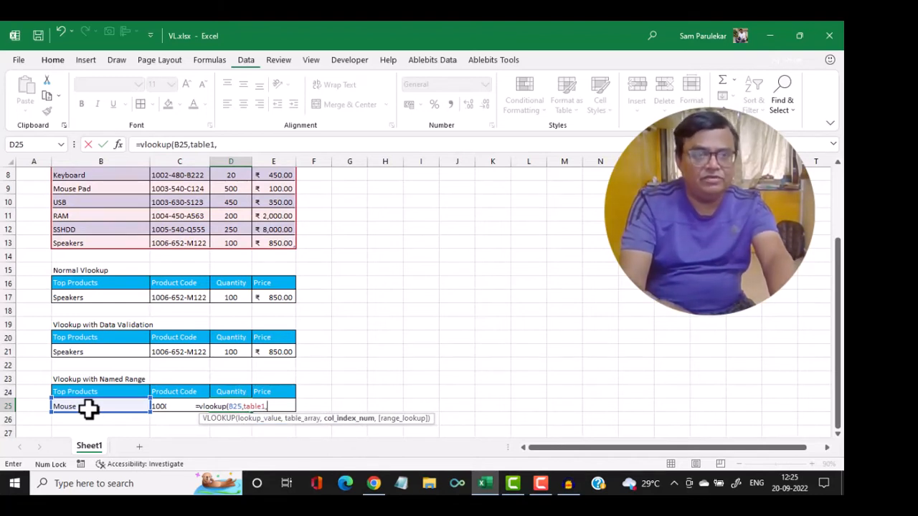
{"action": "type", "text": "3,0)"}
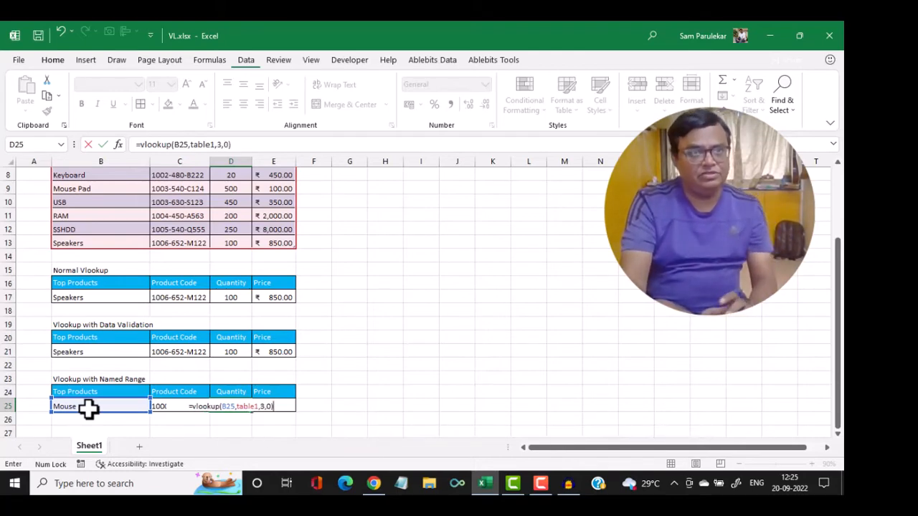
{"action": "key", "text": "Return"}
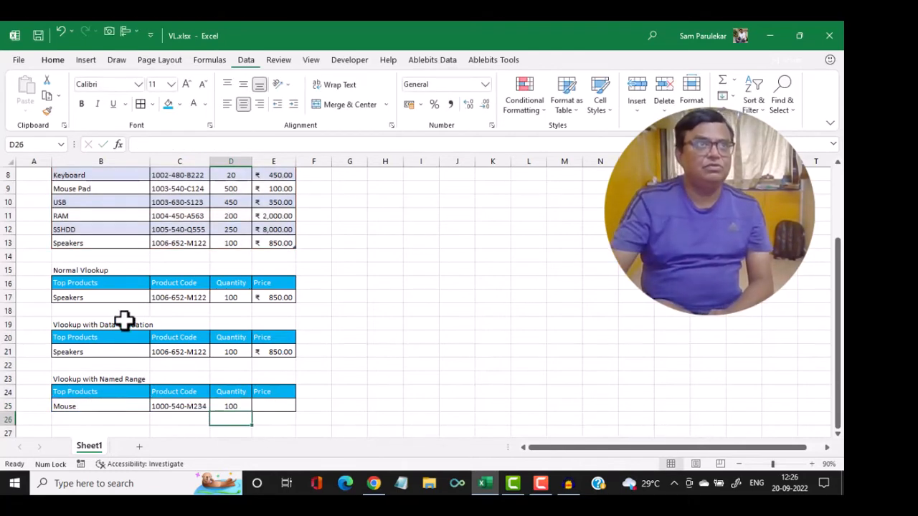
{"action": "scroll", "coordinate": [127, 318], "scroll_direction": "up", "scroll_amount": 1}
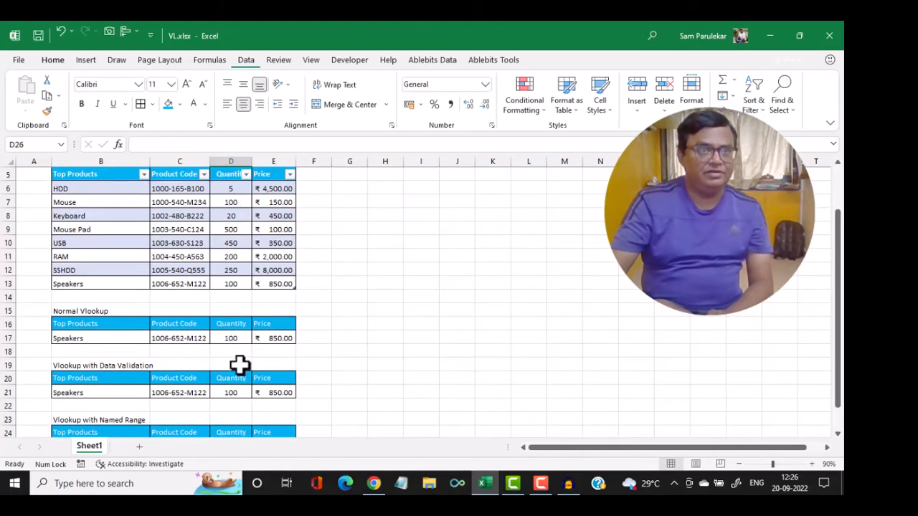
Enter =vlookup(B25,table1,4,0) in cell E25 to fetch the price for the product in B25
{"action": "scroll", "coordinate": [244, 370], "scroll_direction": "down", "scroll_amount": 1}
{"action": "left_click", "coordinate": [269, 407]}
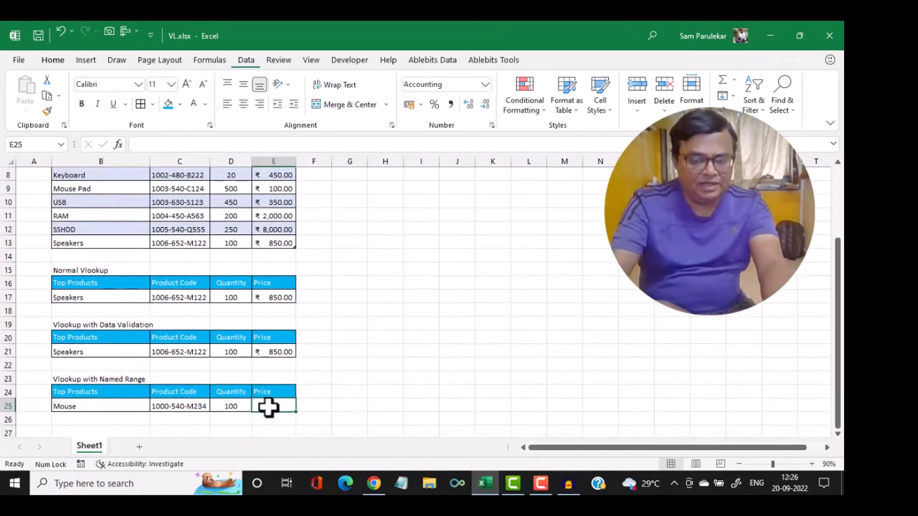
{"action": "type", "text": "=vlook"}
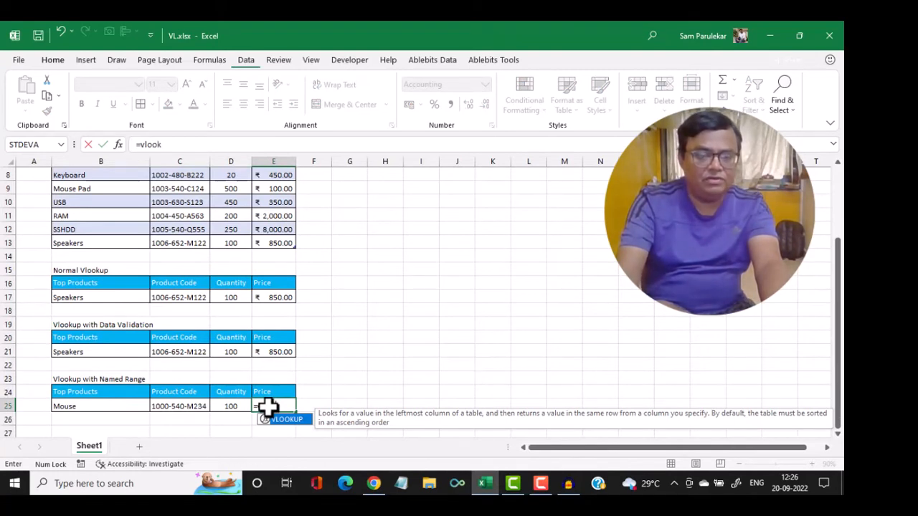
{"action": "type", "text": "up("}
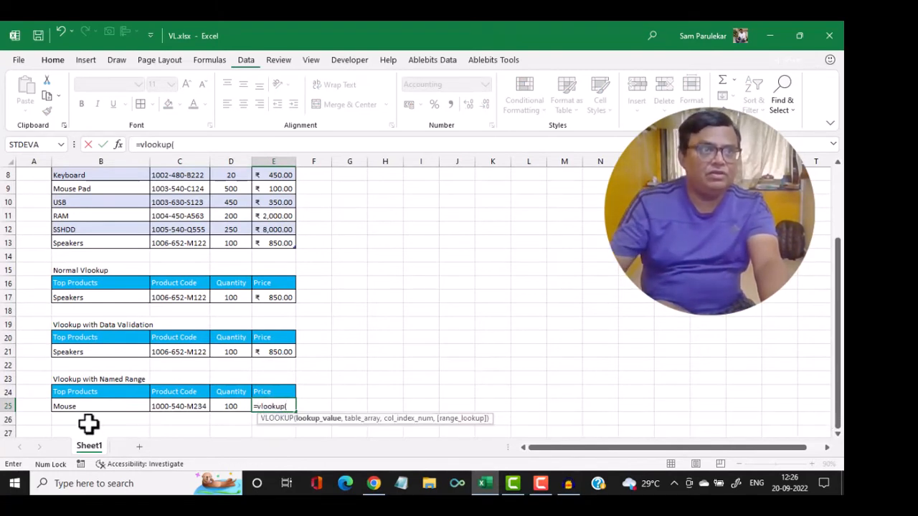
{"action": "left_click", "coordinate": [99, 407]}
{"action": "type", "text": ","}
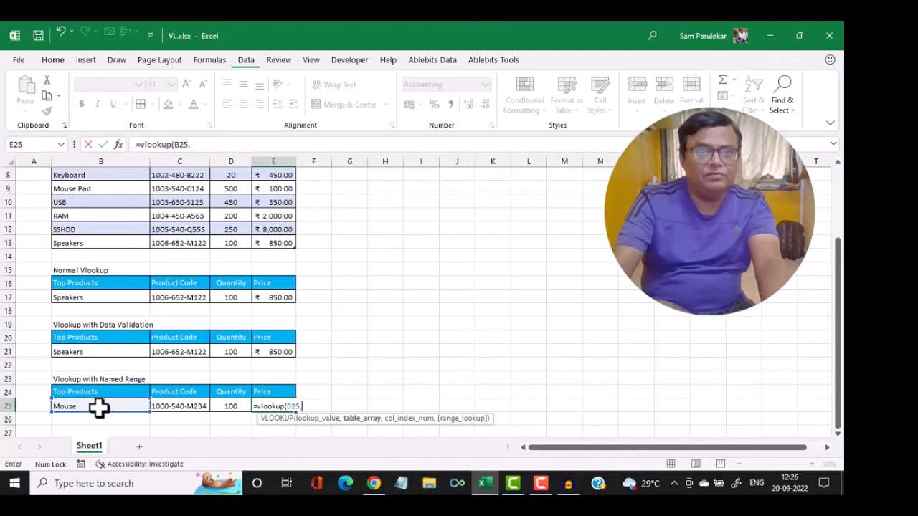
{"action": "type", "text": "tab"}
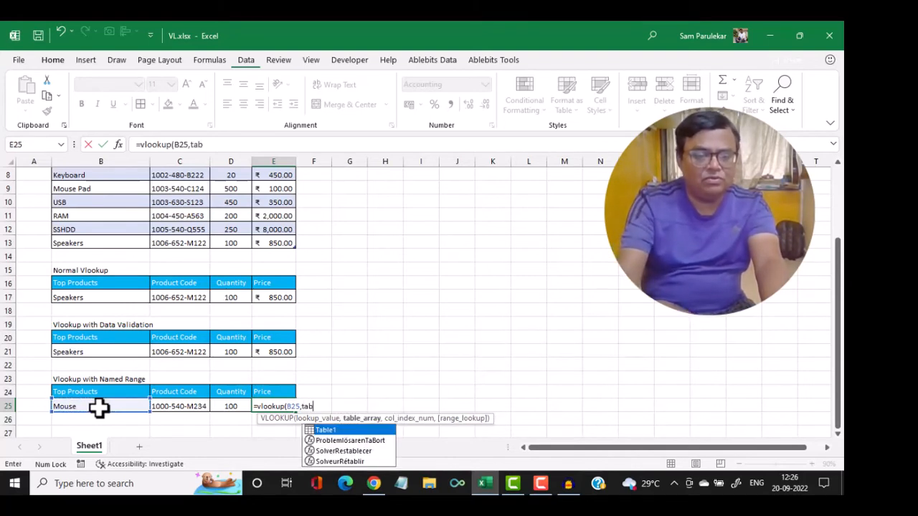
{"action": "type", "text": "le1"}
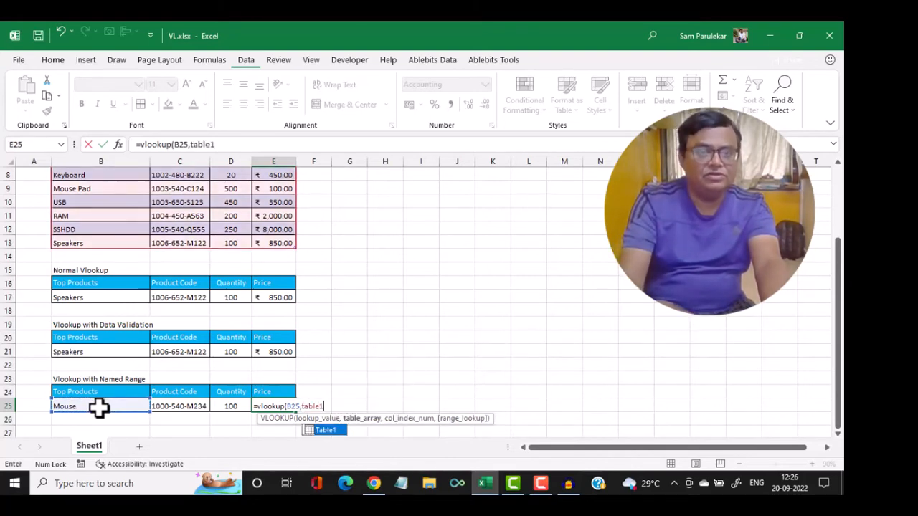
{"action": "type", "text": ",4"}
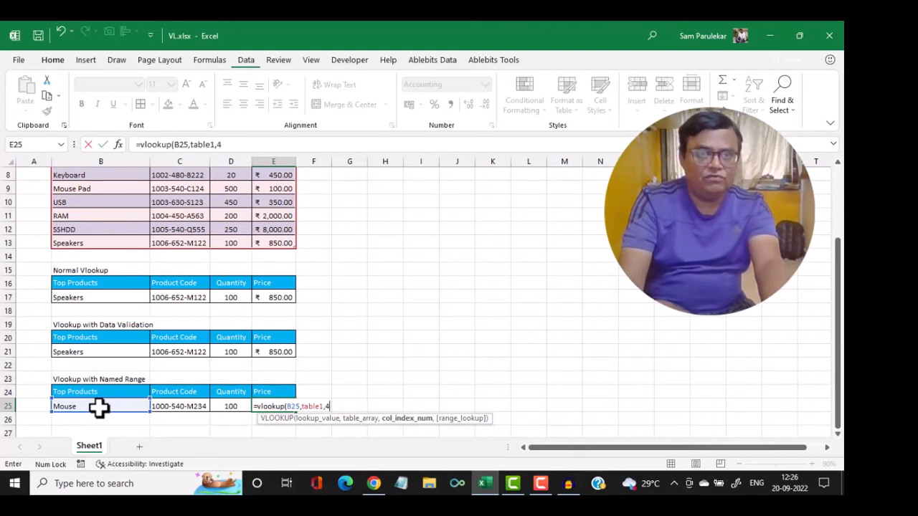
{"action": "type", "text": ",0"}
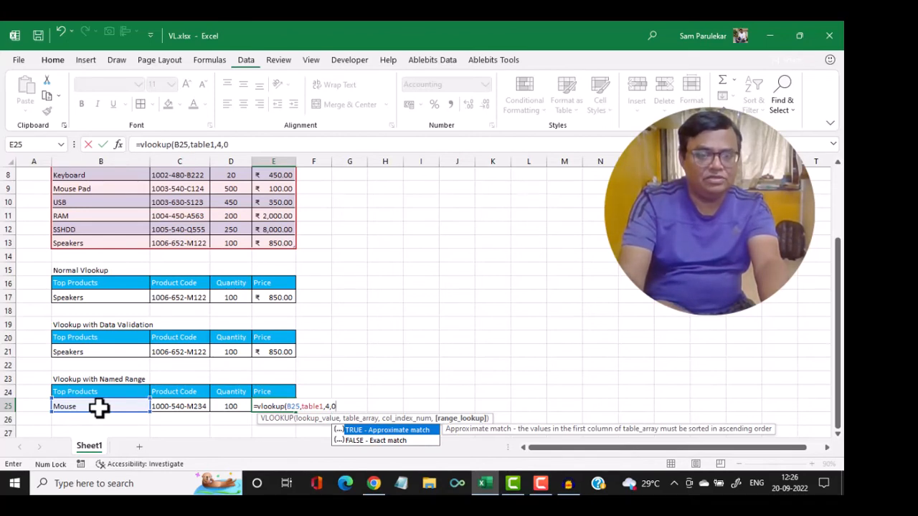
{"action": "type", "text": ")"}
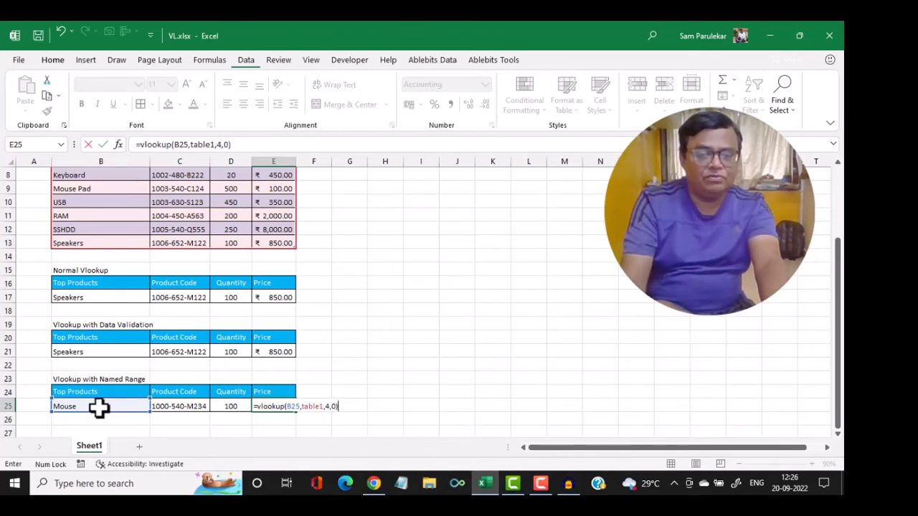
{"action": "key", "text": "Return"}
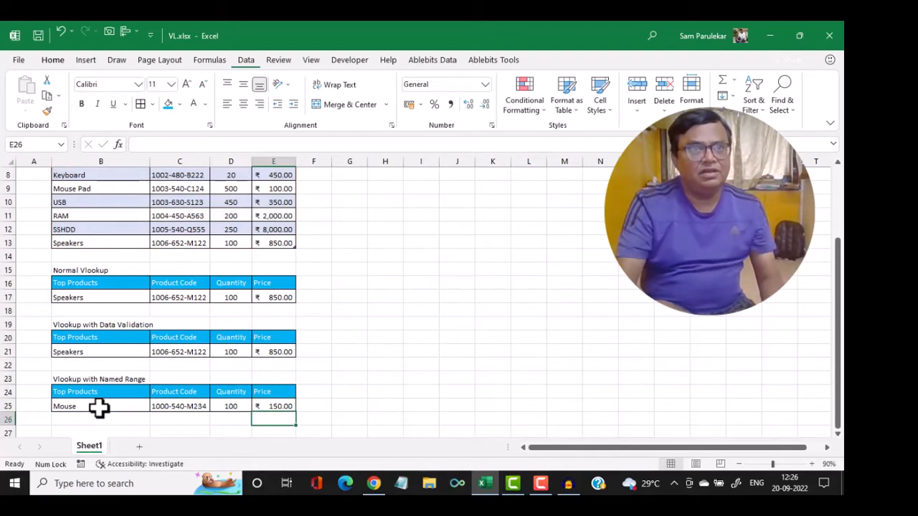
Choose USB as the product from the dropdown list in cell B21 of the Vlookup with Data Validation section
{"action": "scroll", "coordinate": [113, 340], "scroll_direction": "up", "scroll_amount": 2}
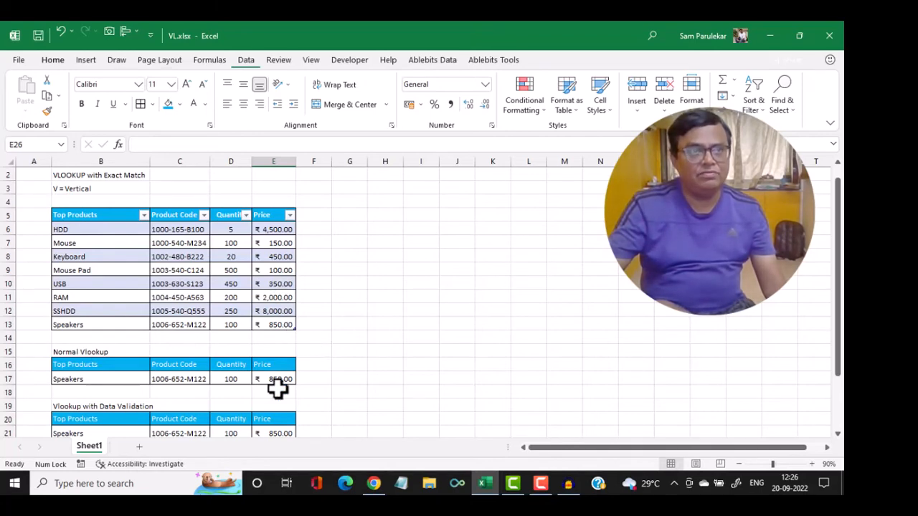
{"action": "scroll", "coordinate": [277, 388], "scroll_direction": "down", "scroll_amount": 1}
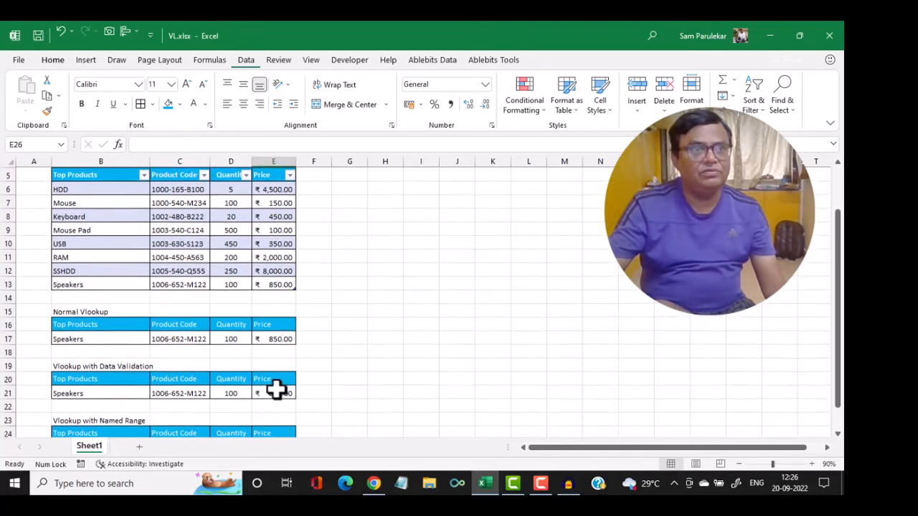
{"action": "left_click", "coordinate": [121, 393]}
{"action": "left_click", "coordinate": [154, 393]}
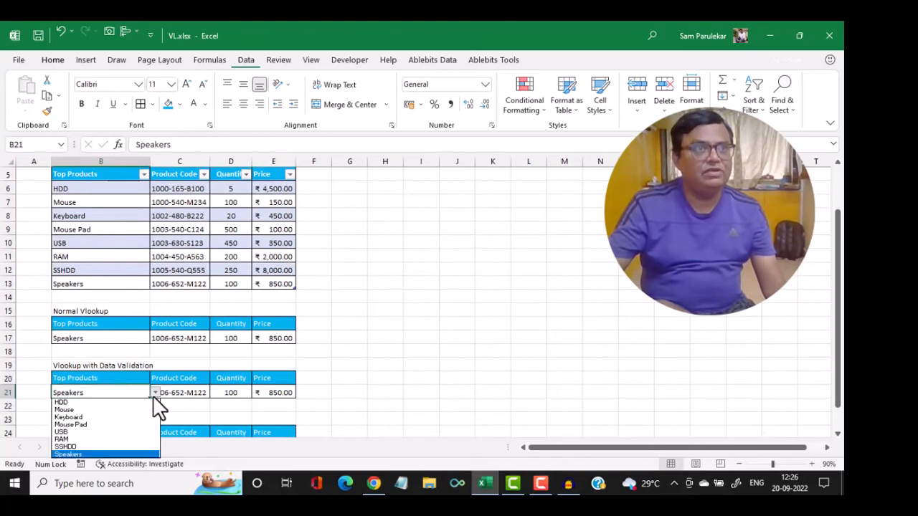
{"action": "left_click", "coordinate": [90, 432]}
{"action": "scroll", "coordinate": [412, 361], "scroll_direction": "down", "scroll_amount": 2}
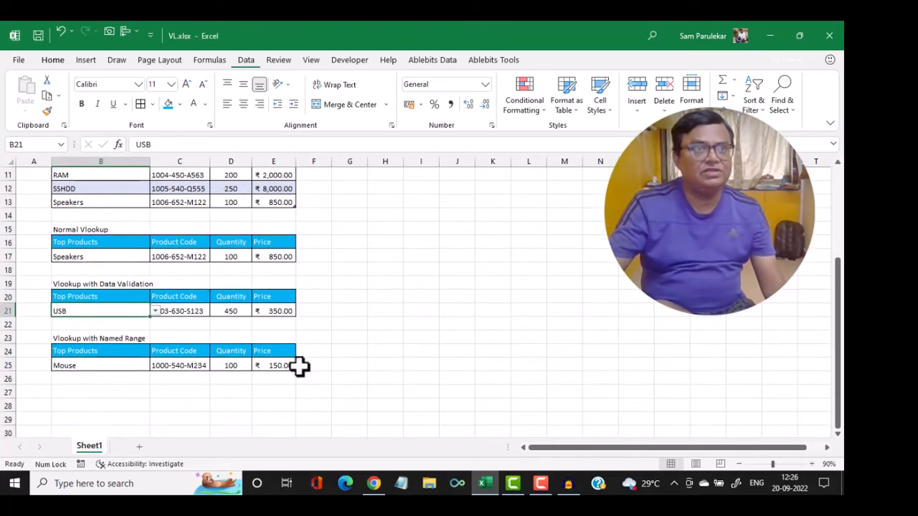
{"action": "left_click", "coordinate": [115, 367]}
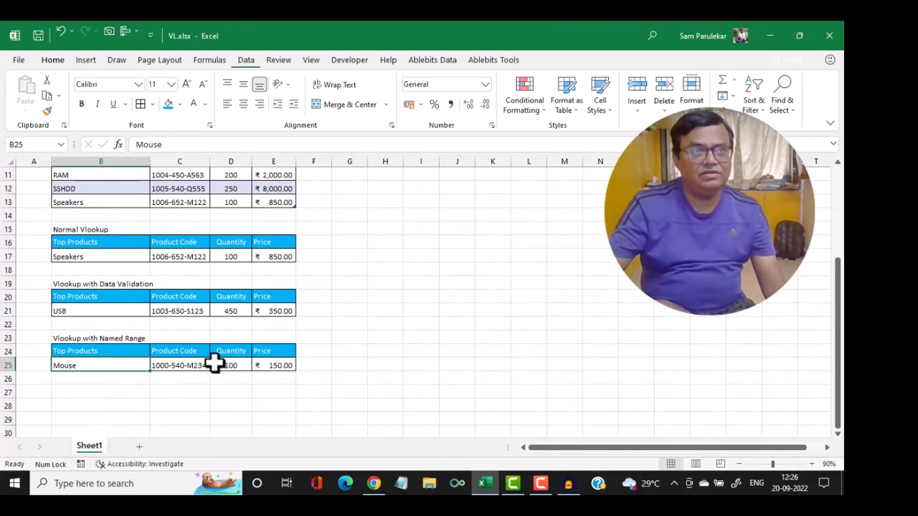
{"action": "scroll", "coordinate": [241, 350], "scroll_direction": "up", "scroll_amount": 2}
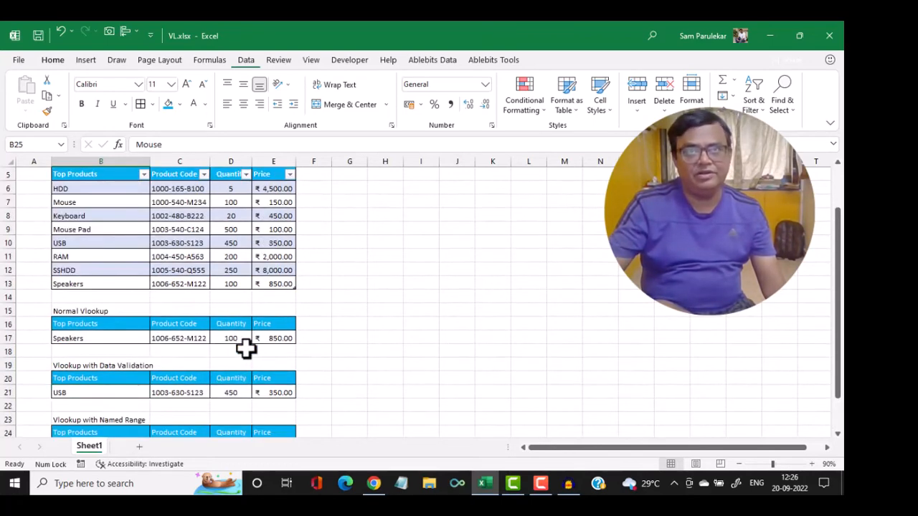
Write the plain-language syntax =vlookup(what to lookup, where to lookup, from which col, exact match) in cell G10
{"action": "left_click", "coordinate": [345, 242]}
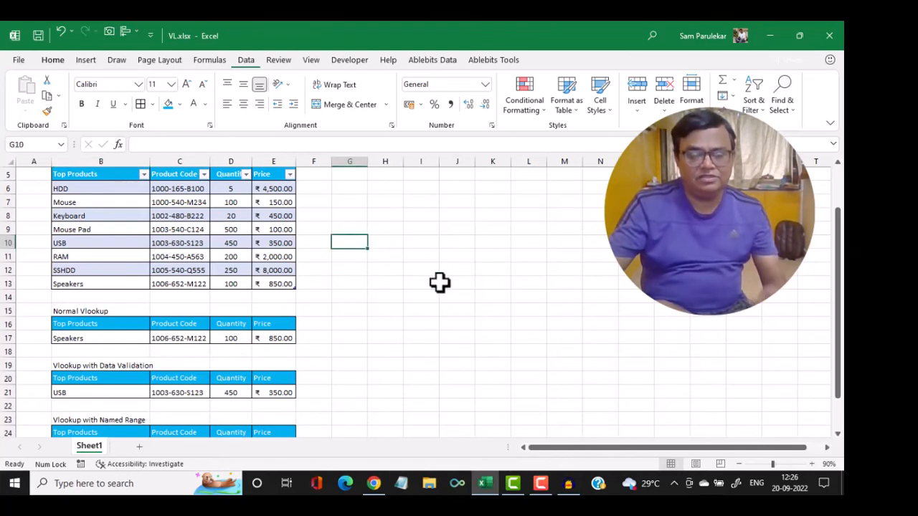
{"action": "type", "text": "="}
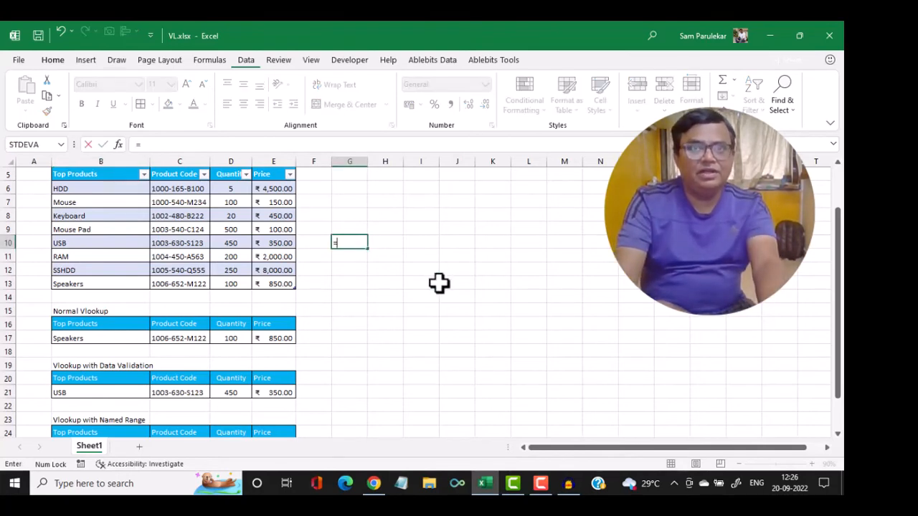
{"action": "type", "text": "vlook"}
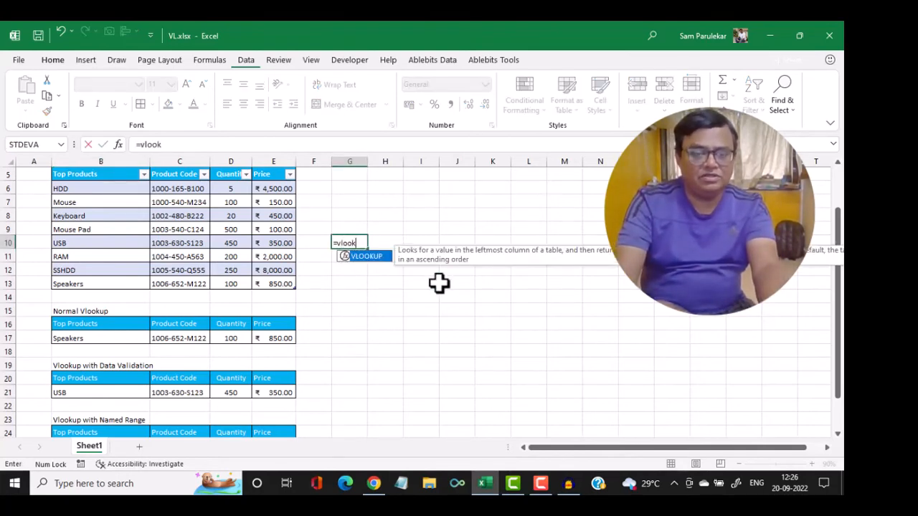
{"action": "type", "text": "up("}
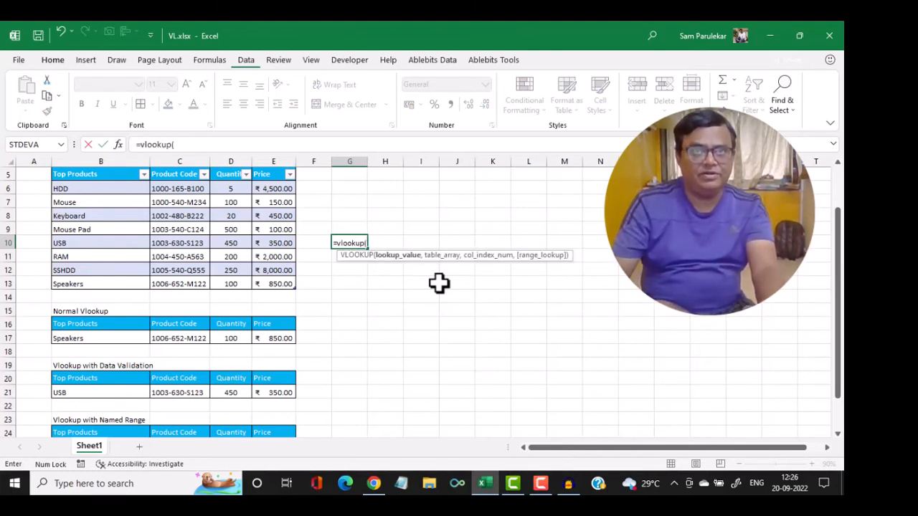
{"action": "type", "text": "what"}
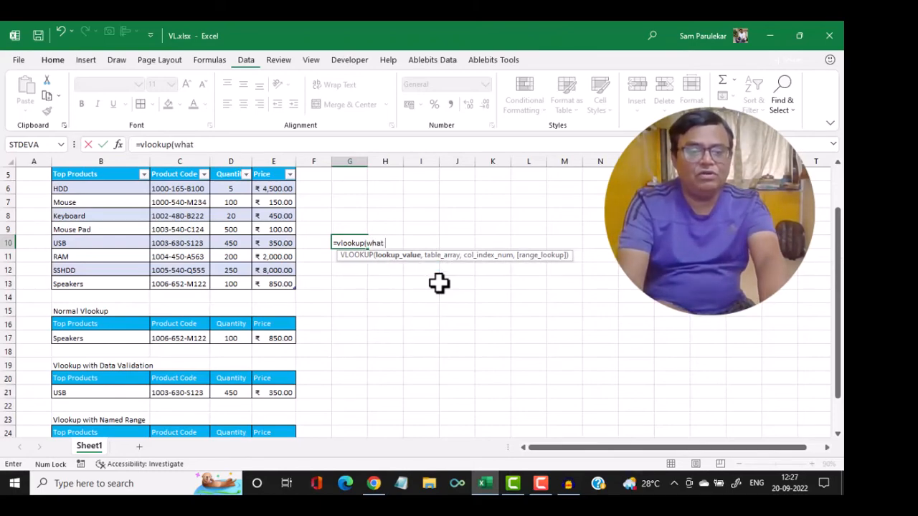
{"action": "type", "text": " to "}
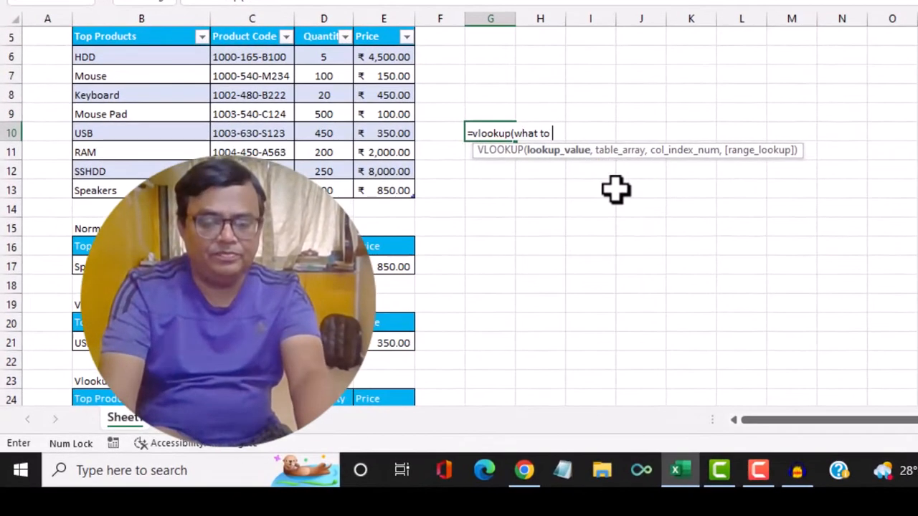
{"action": "type", "text": "lookup"}
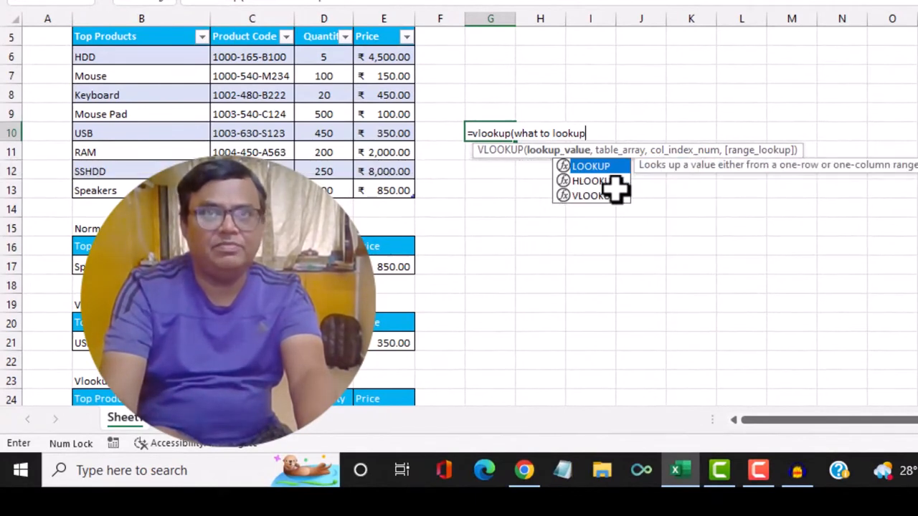
{"action": "type", "text": ","}
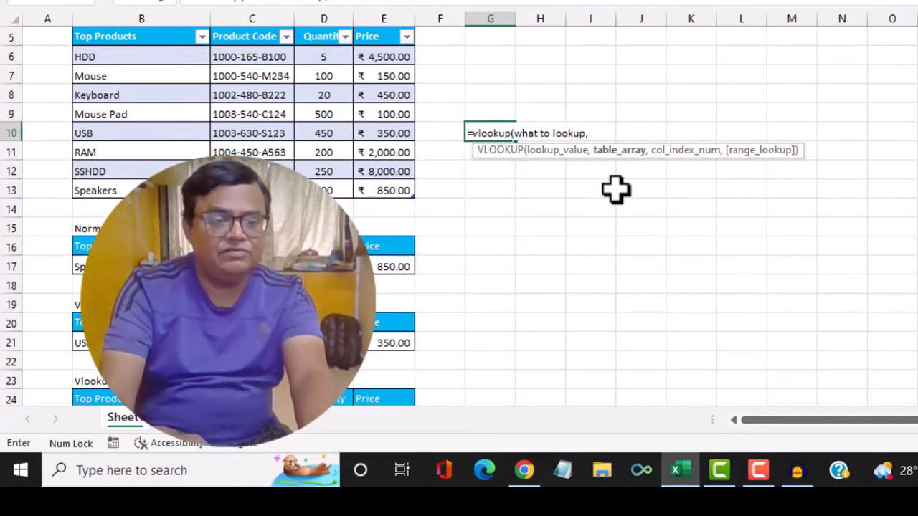
{"action": "type", "text": " where to l"}
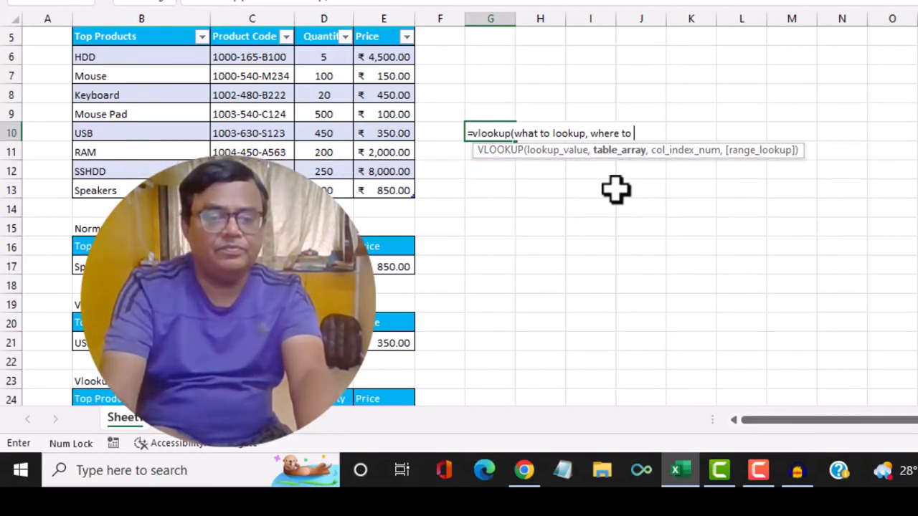
{"action": "type", "text": "ookup"}
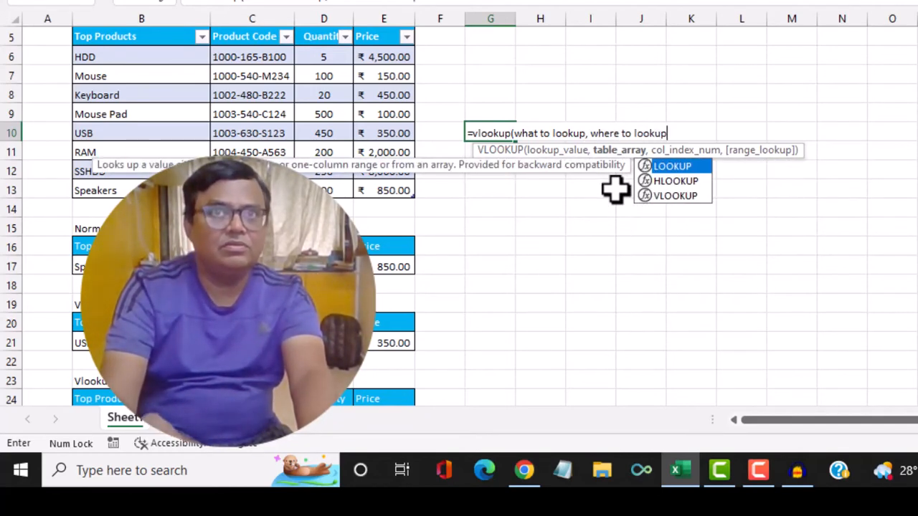
{"action": "type", "text": ","}
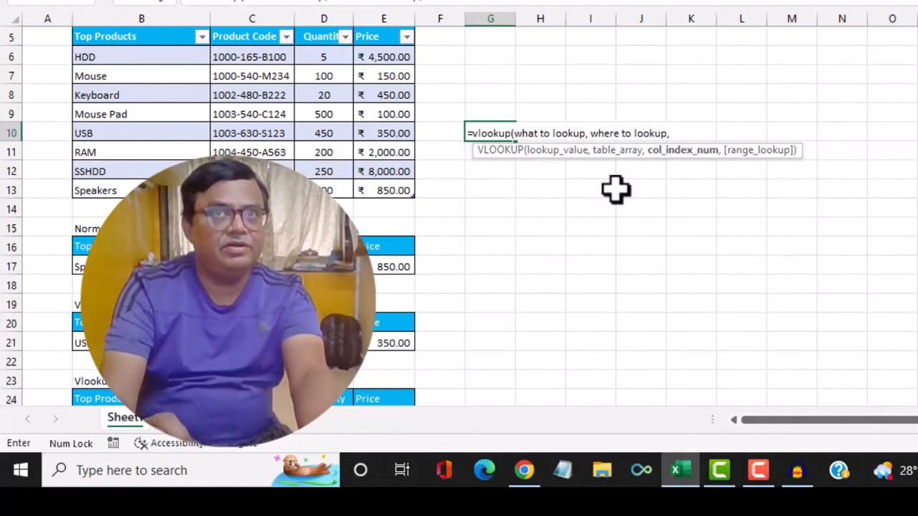
{"action": "type", "text": " fro"}
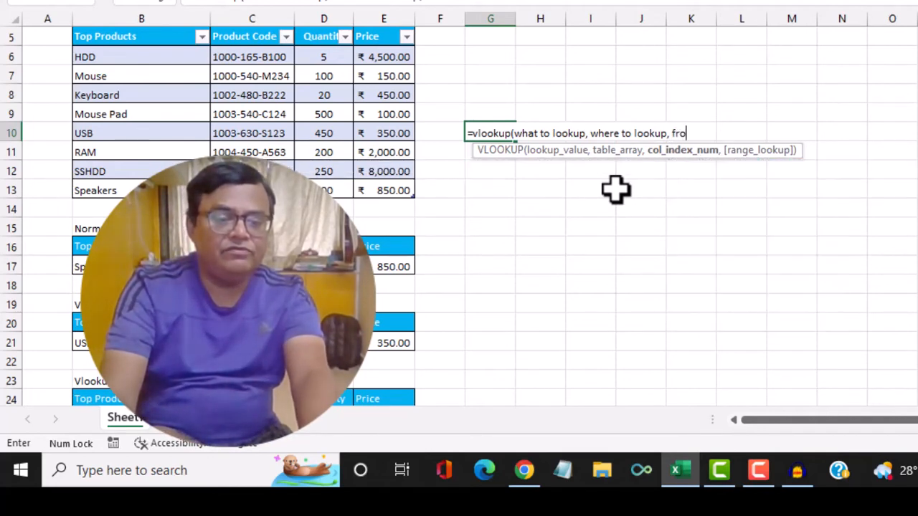
{"action": "type", "text": "m which col"}
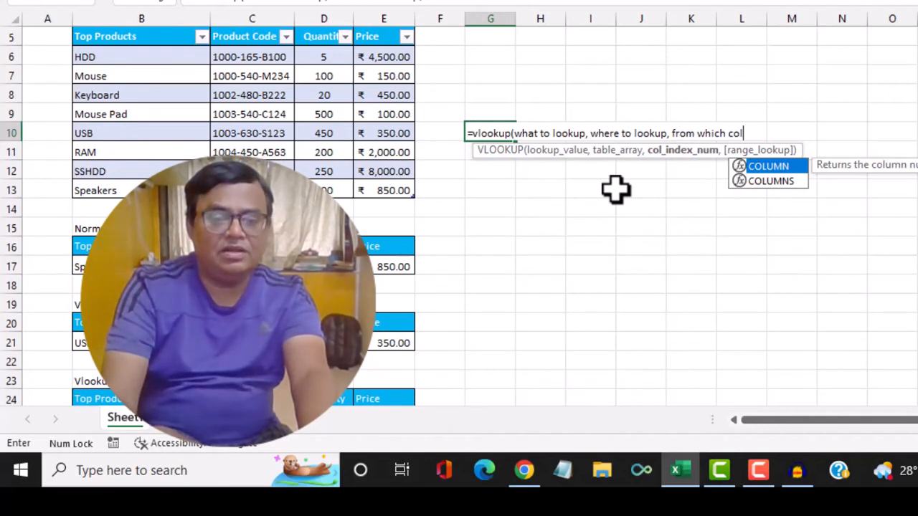
{"action": "type", "text": ","}
{"action": "type", "text": " e"}
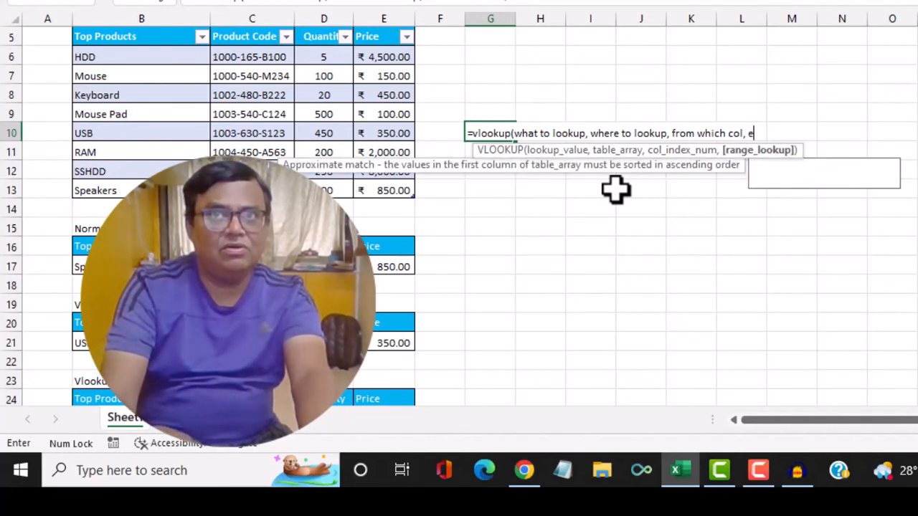
{"action": "type", "text": "xact"}
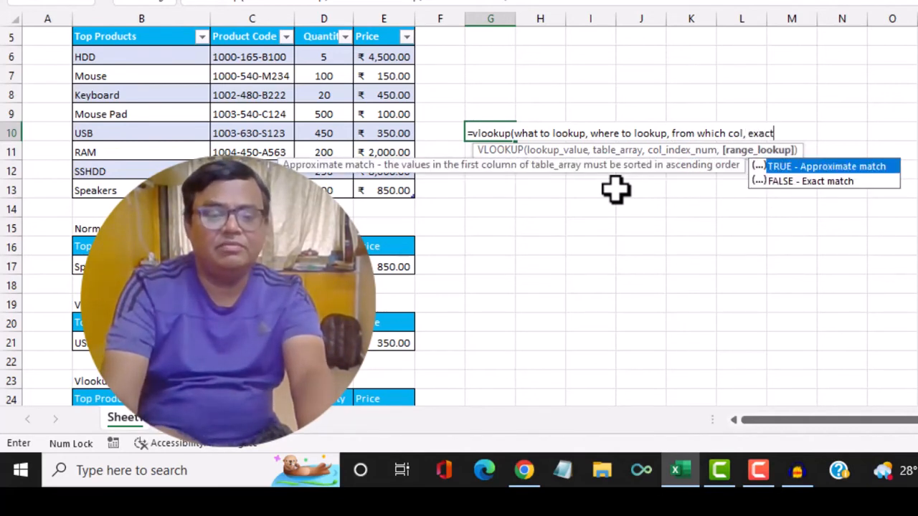
{"action": "type", "text": " match"}
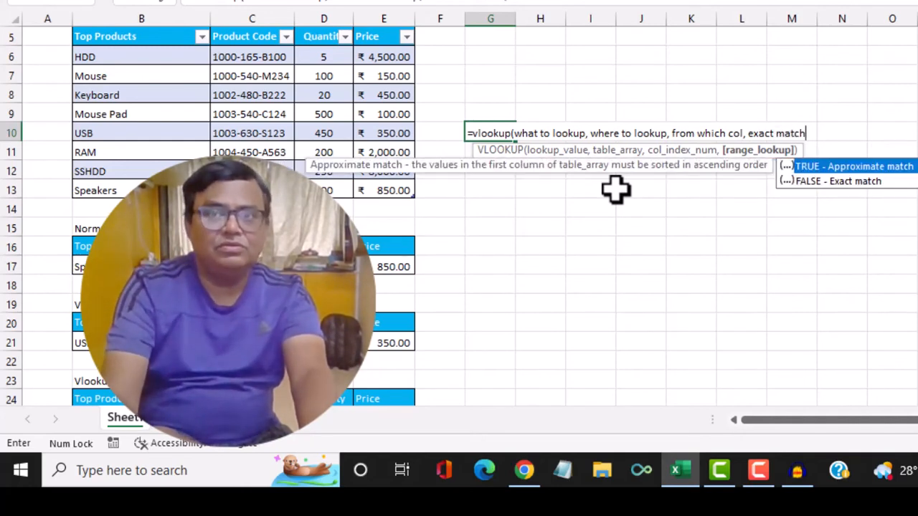
{"action": "type", "text": ")"}
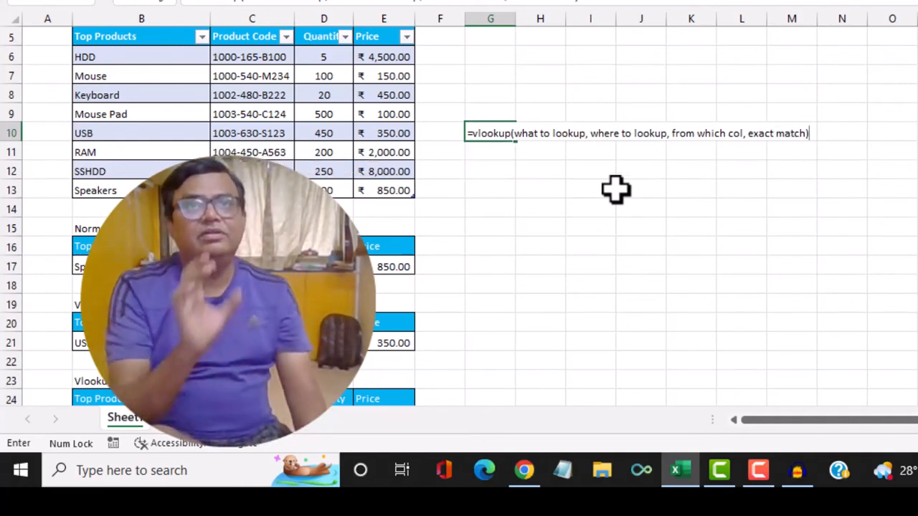